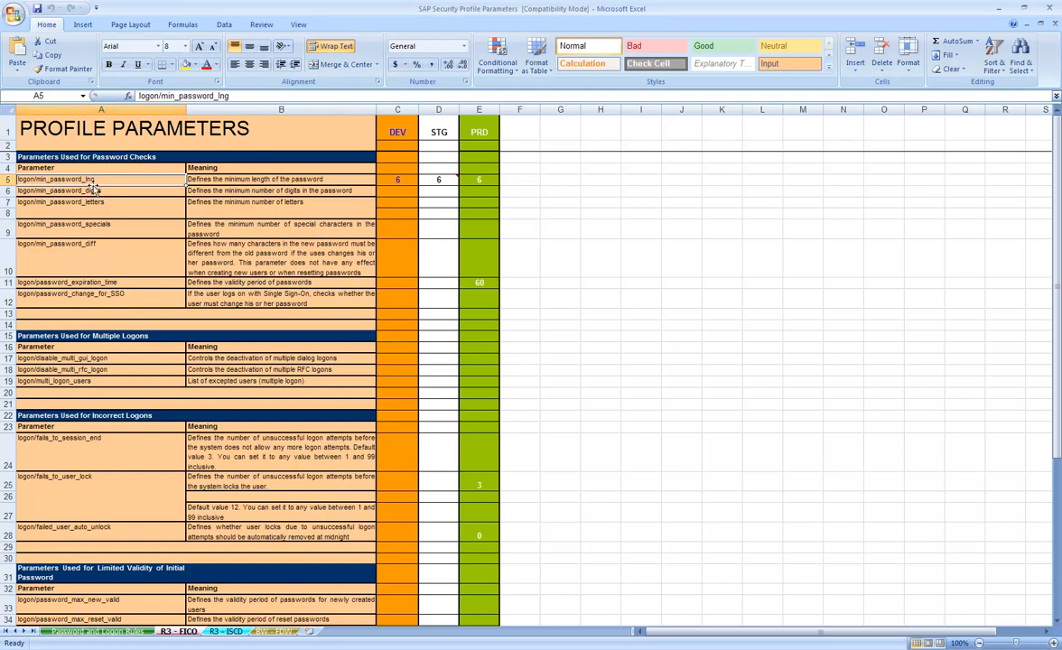
Step: Examine the logon/min_password_lng parameter, its meaning and its DEV and PRD values on the R3 - FICO sheet
click(214, 181)
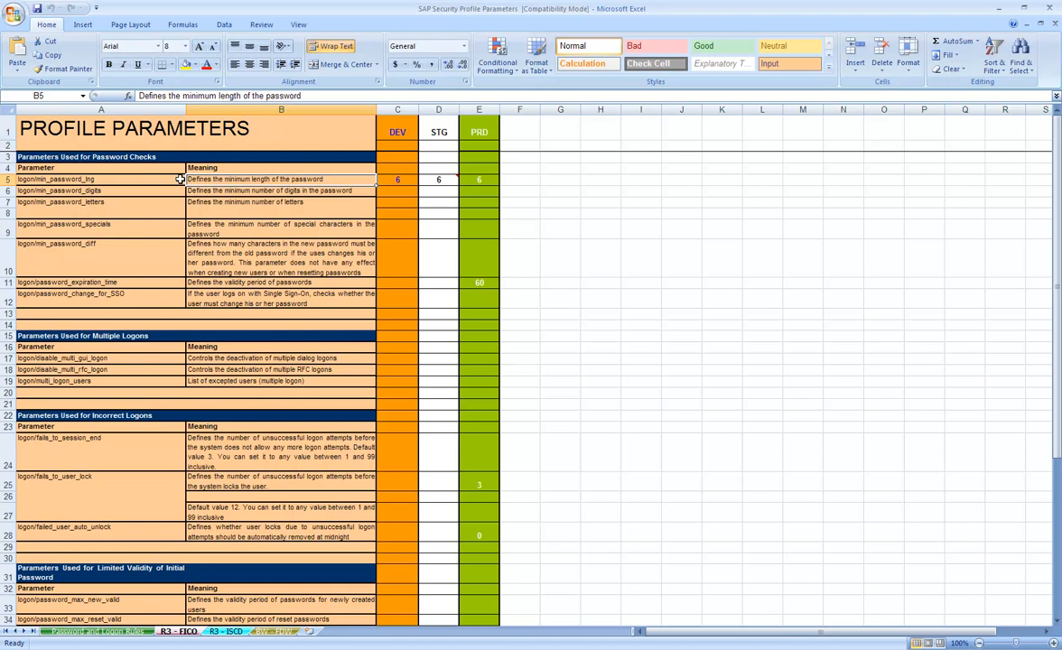
click(150, 177)
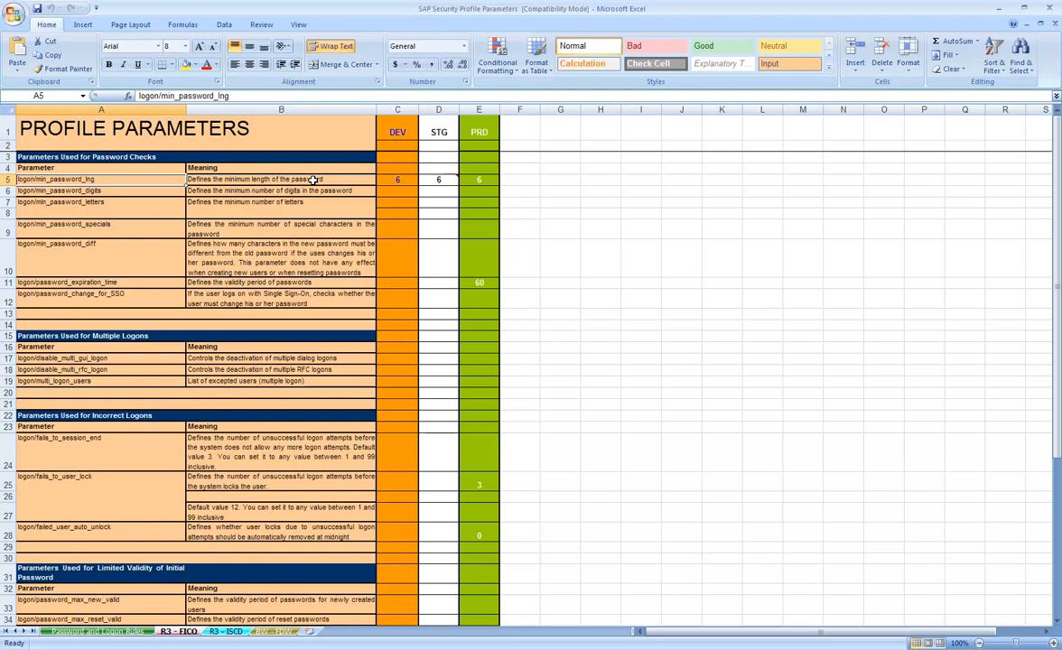
click(401, 179)
click(398, 133)
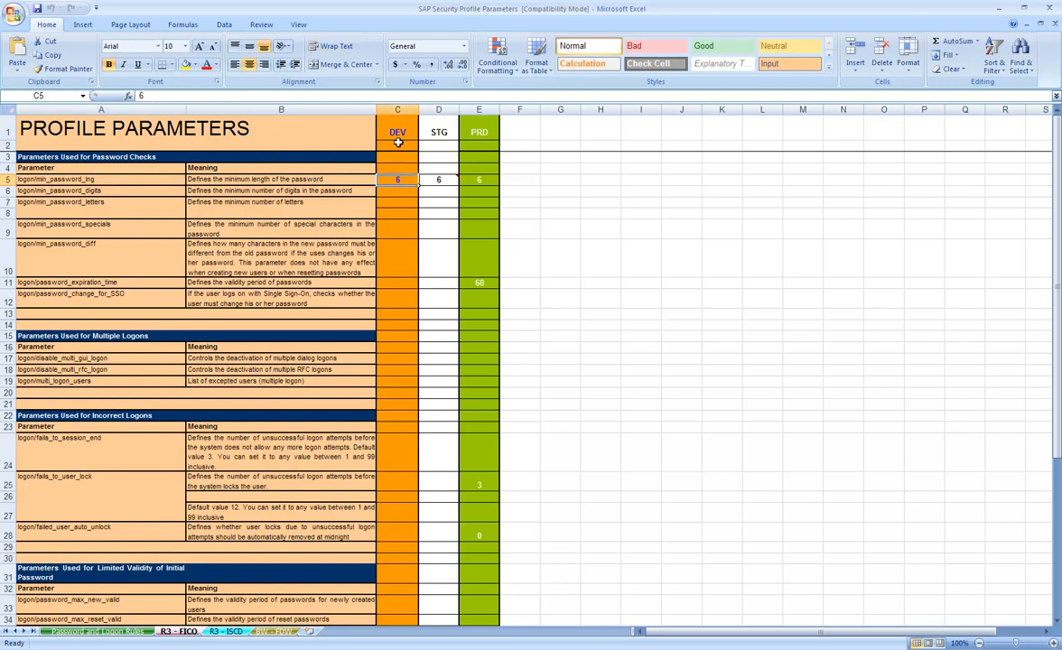
click(398, 179)
click(476, 179)
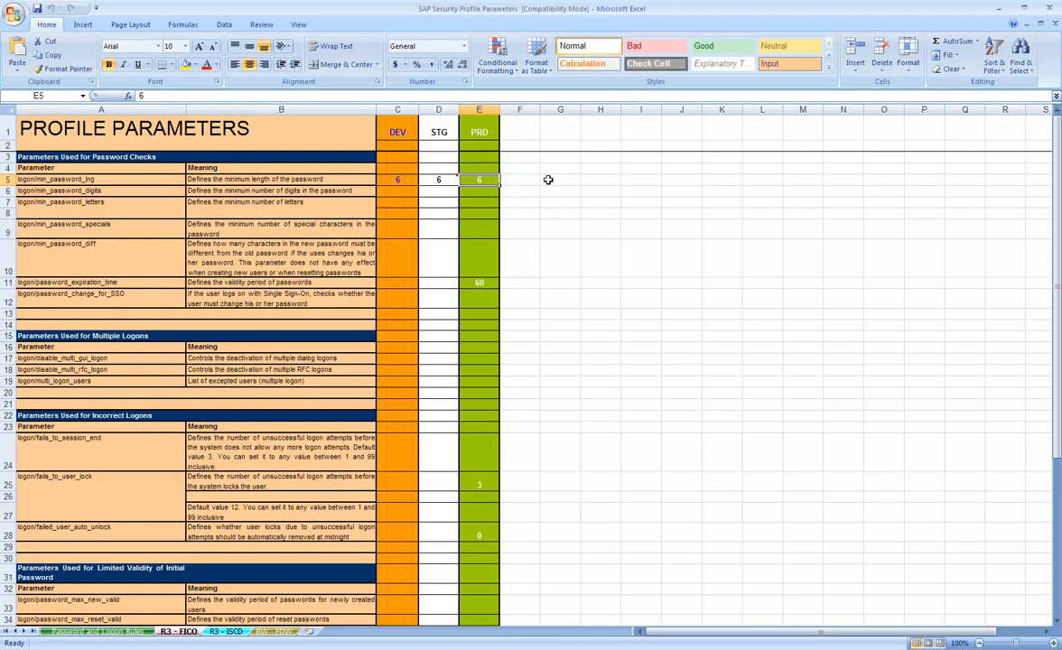
click(86, 181)
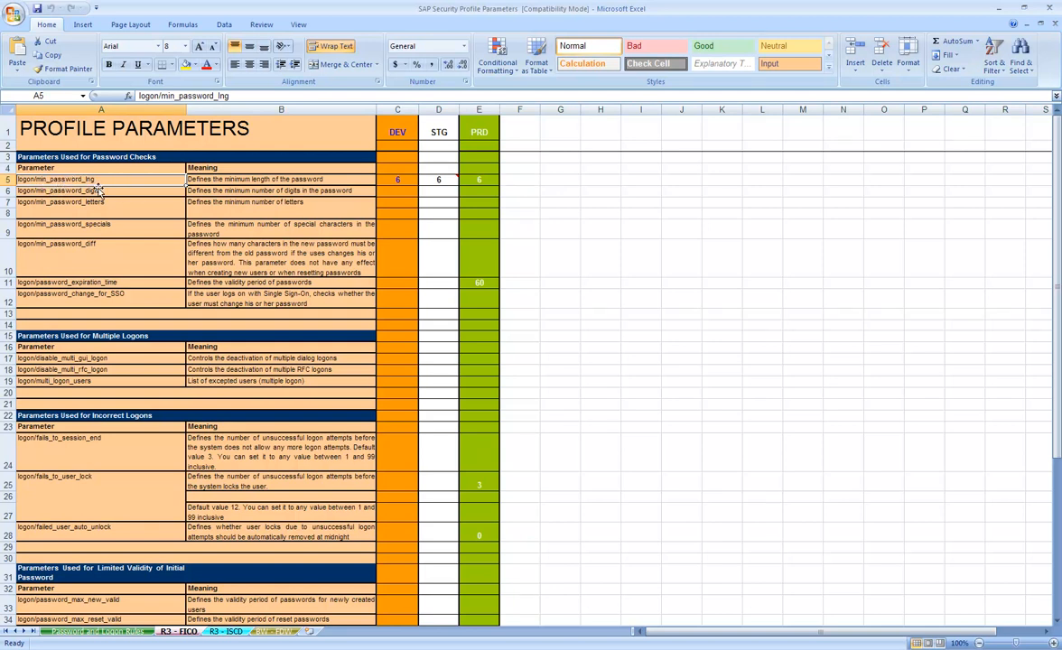
click(399, 179)
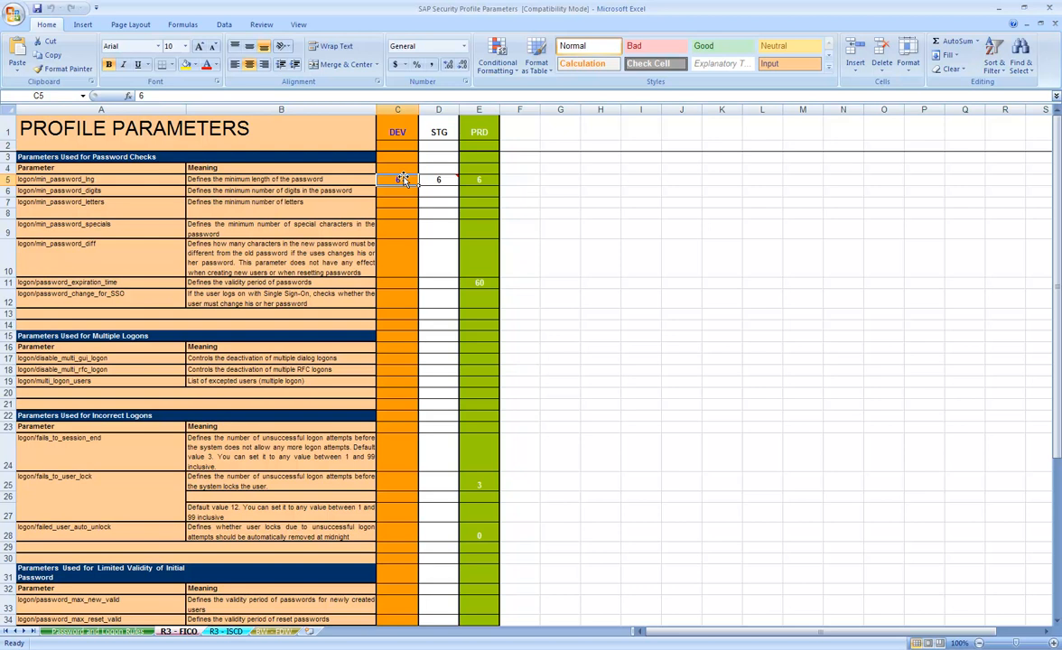
Step: Review the logon/min_password_digits and logon/min_password_letters parameters together with their meanings
click(134, 189)
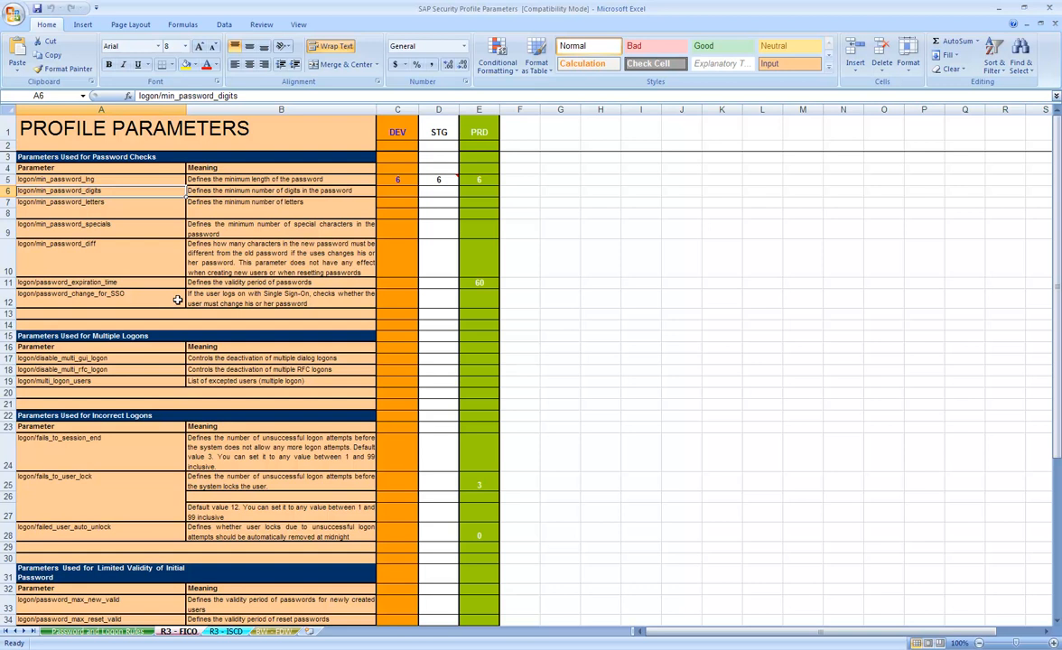
click(223, 191)
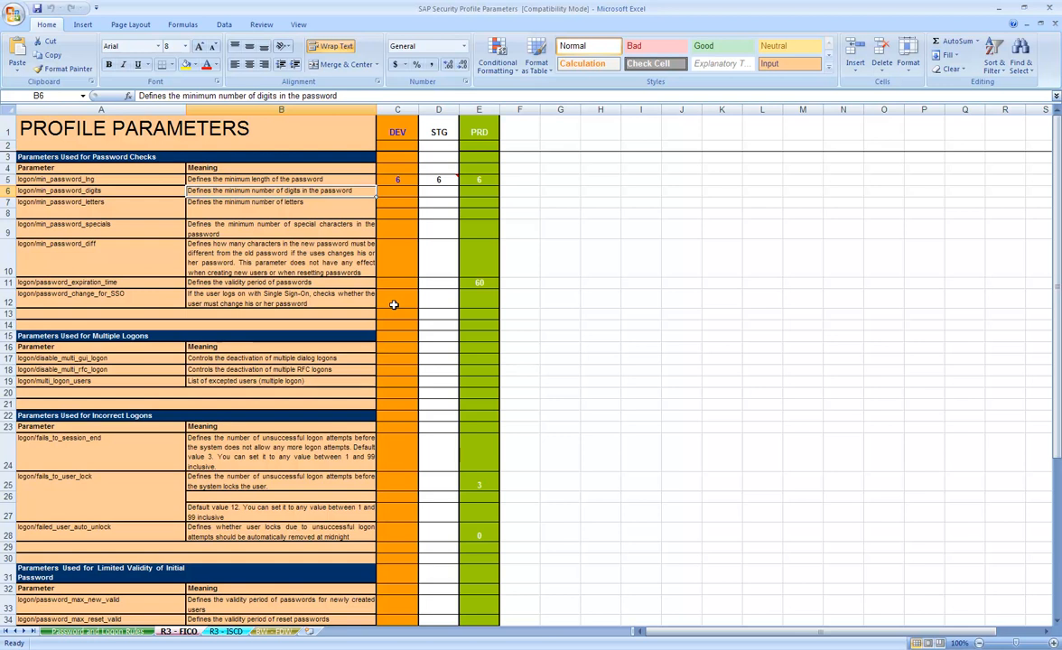
click(128, 190)
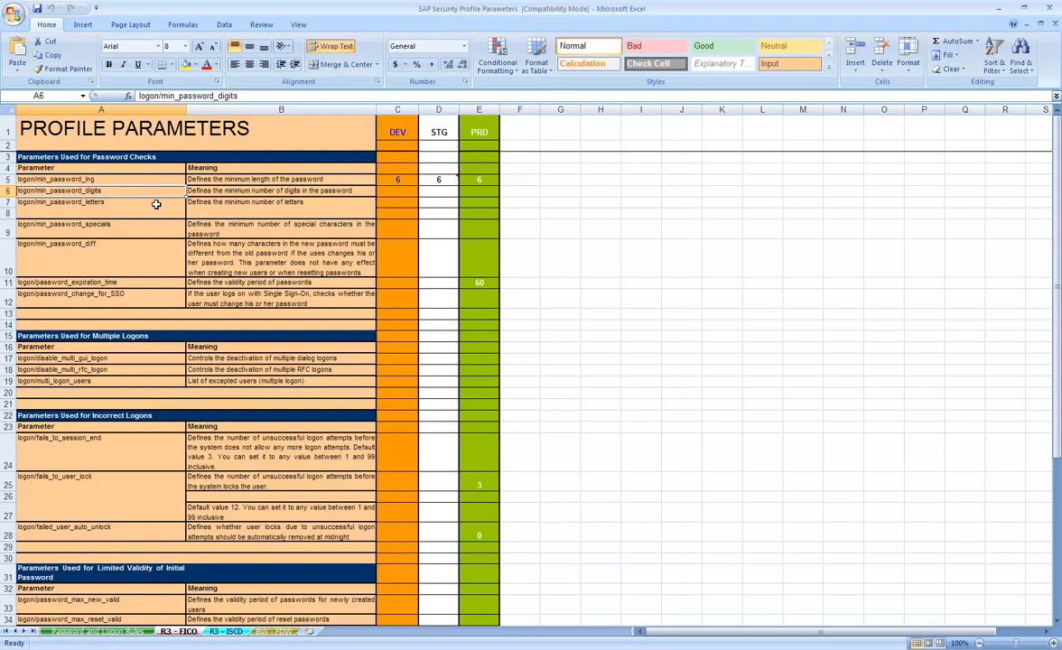
click(155, 204)
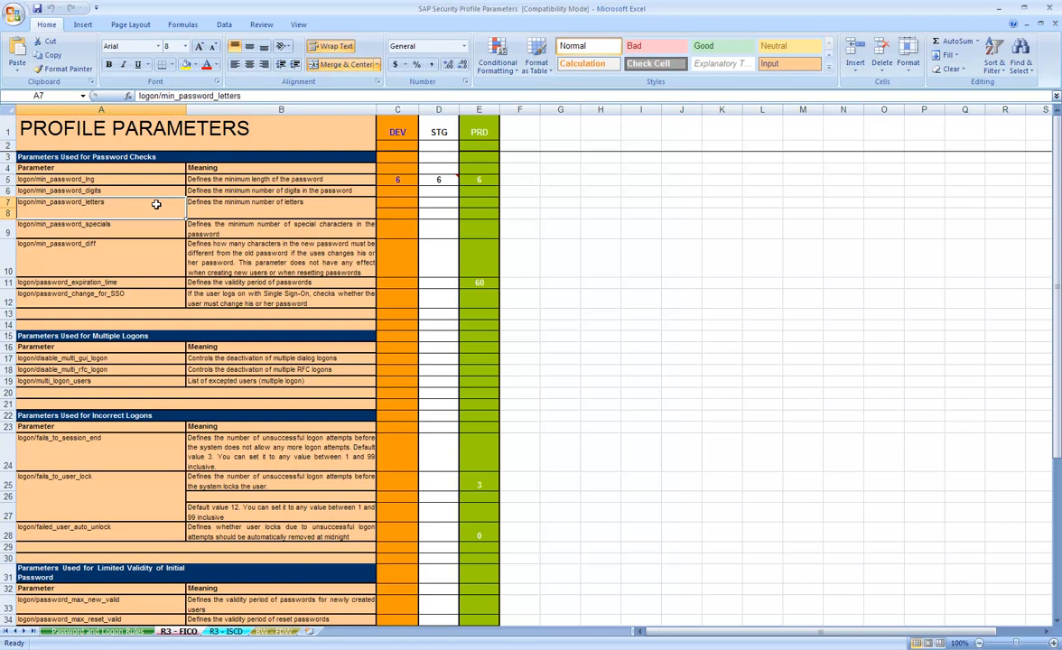
key(Right)
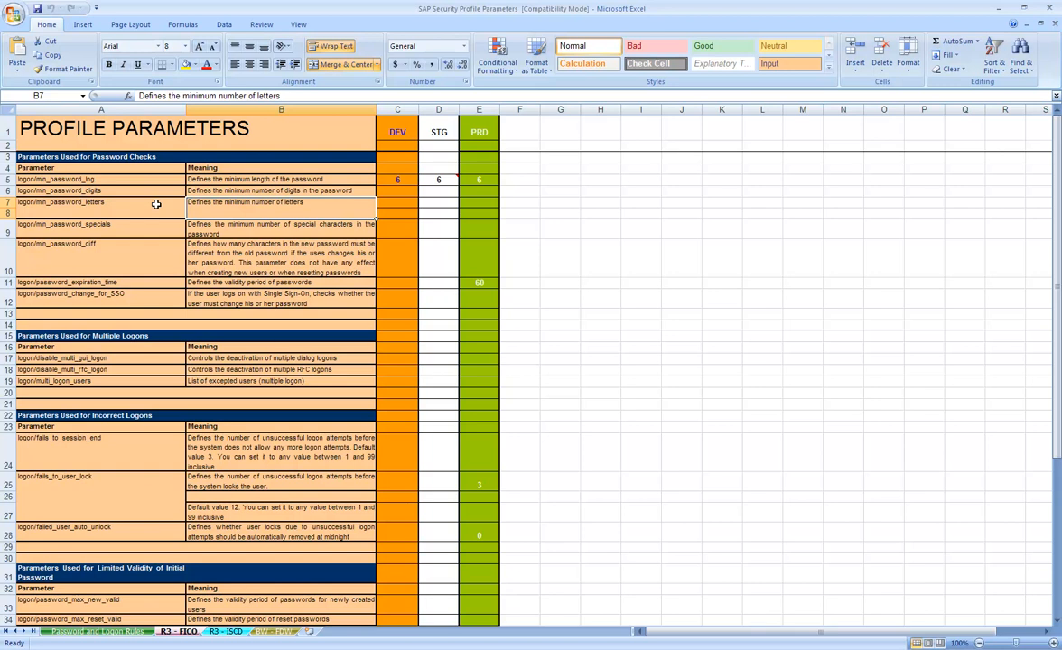
click(157, 204)
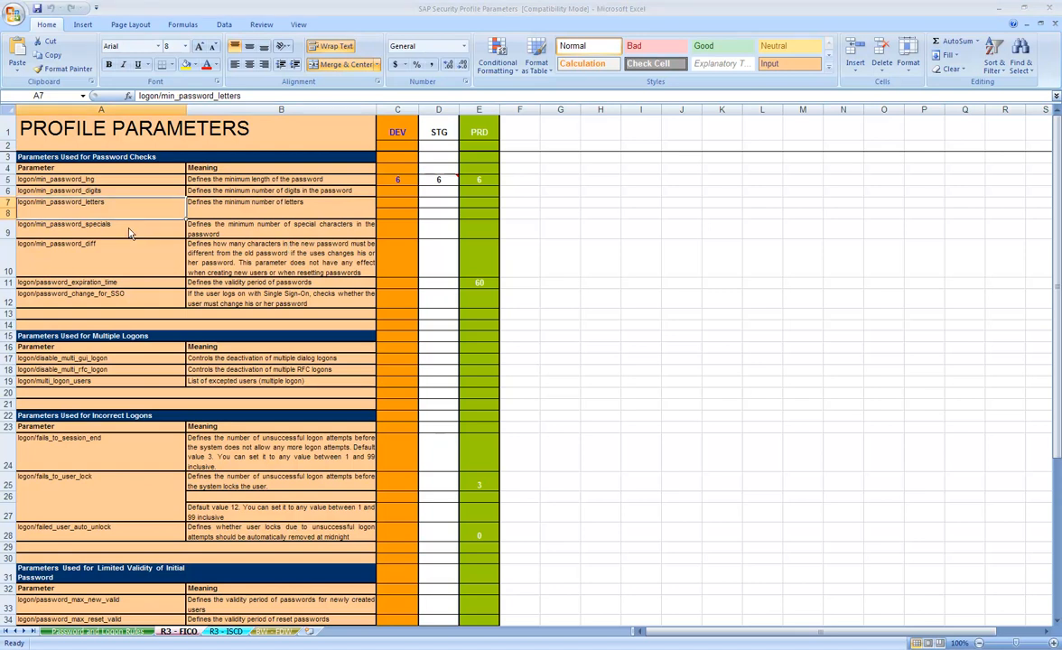
Step: Enter 1 as the DEV value of logon/min_password_specials
click(92, 222)
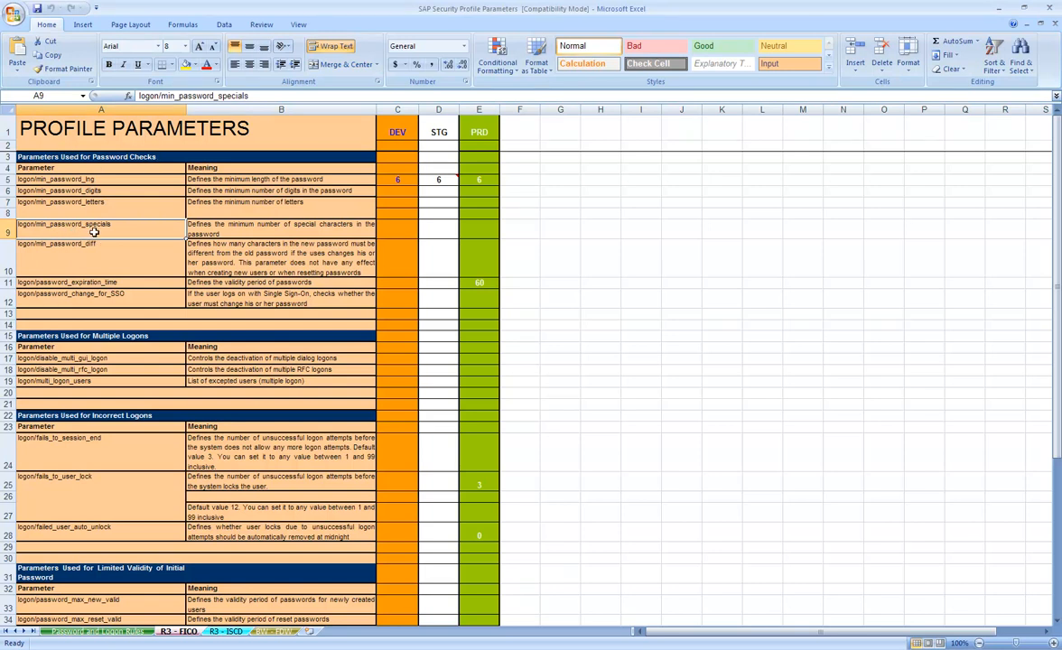
click(216, 228)
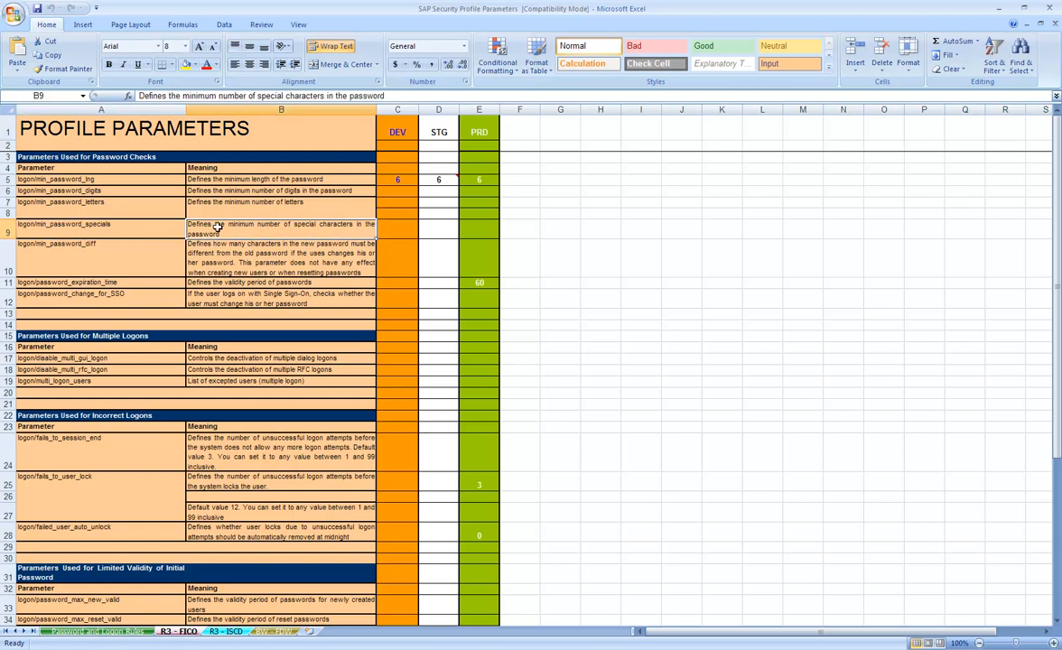
click(399, 227)
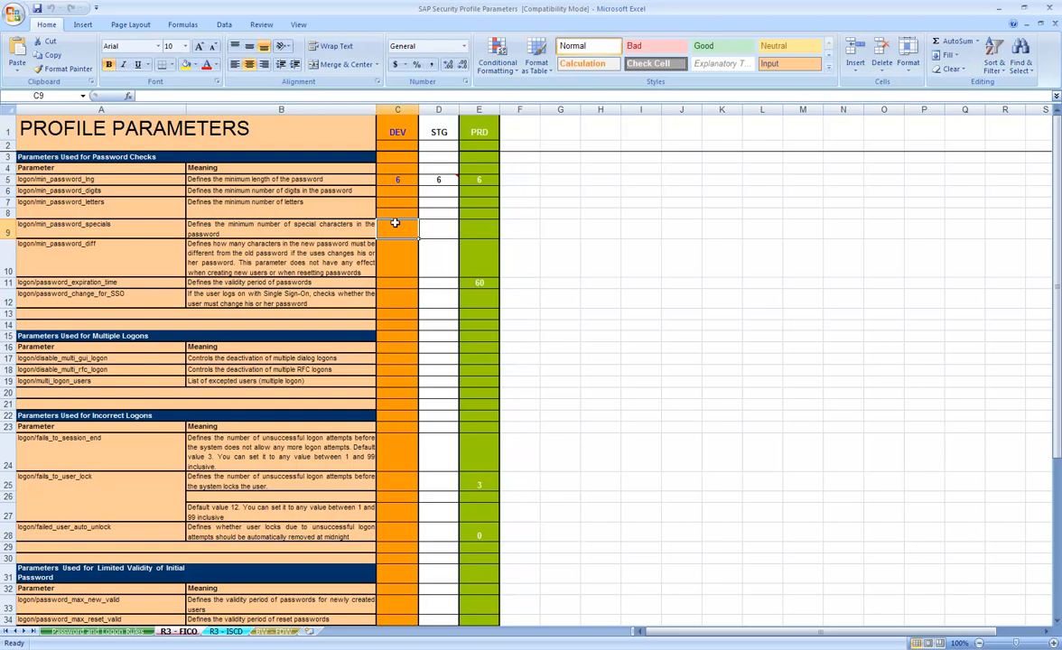
text(1)
key(Return)
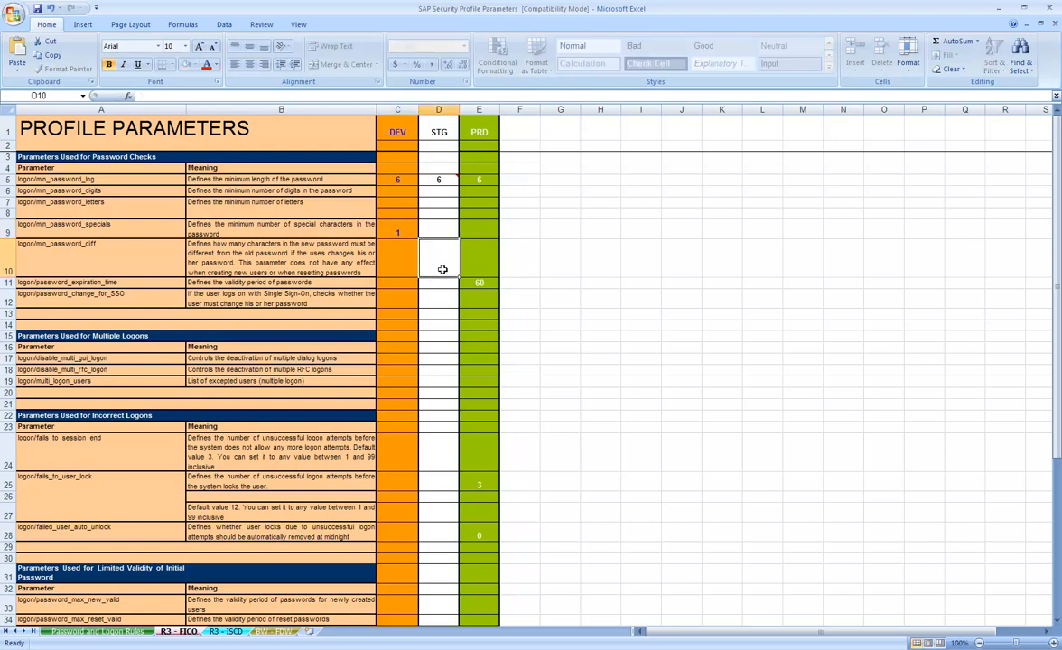
click(438, 224)
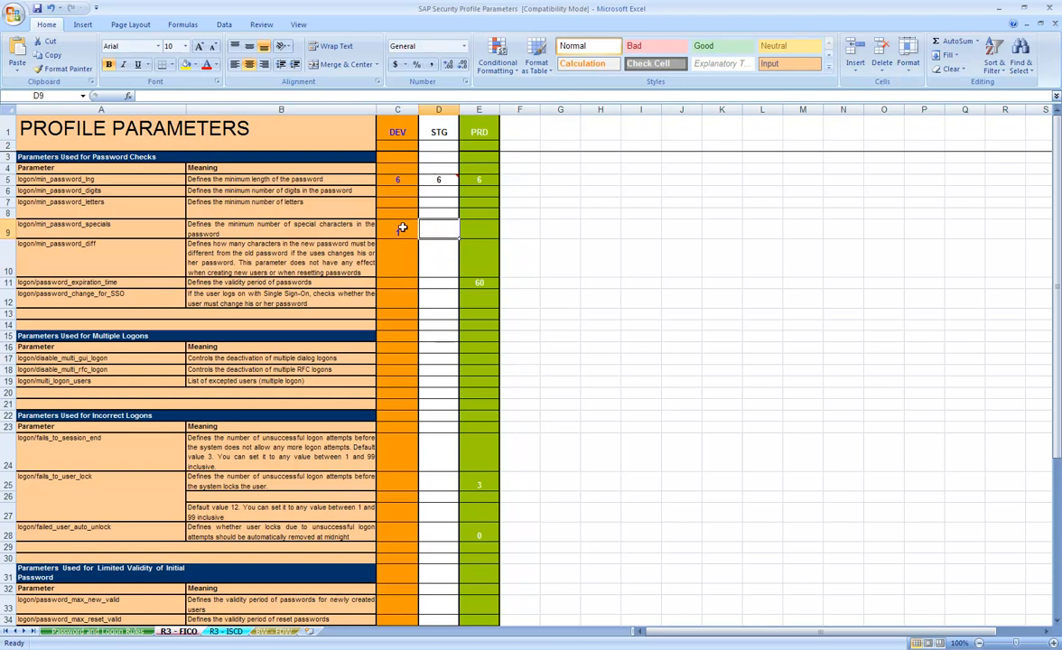
Step: Change the DEV value of logon/min_password_specials to 2
click(96, 224)
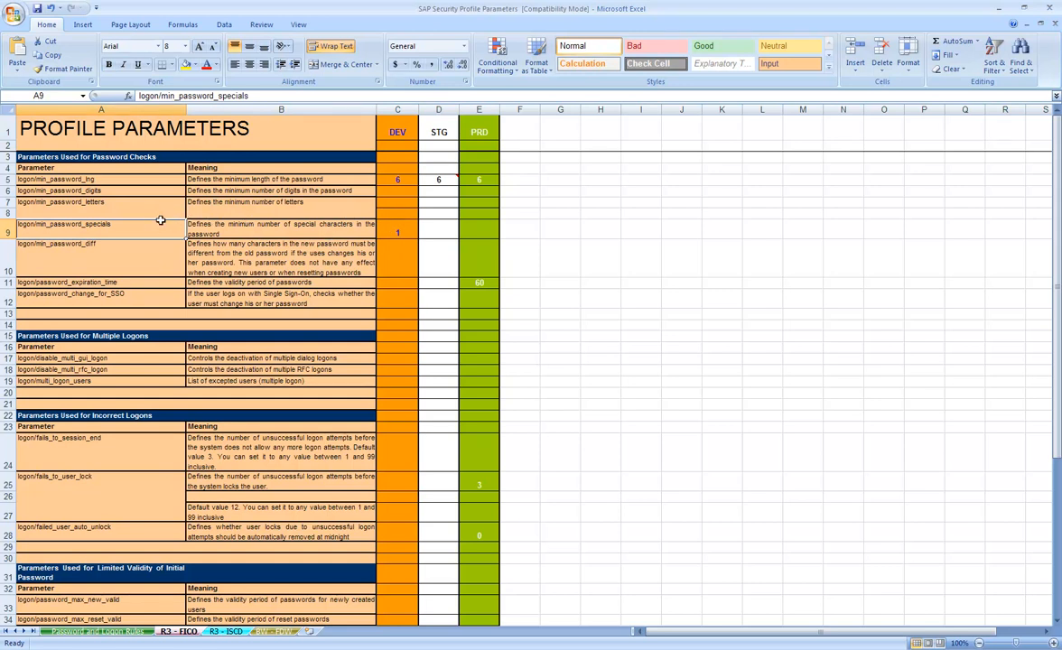
click(401, 230)
text(2)
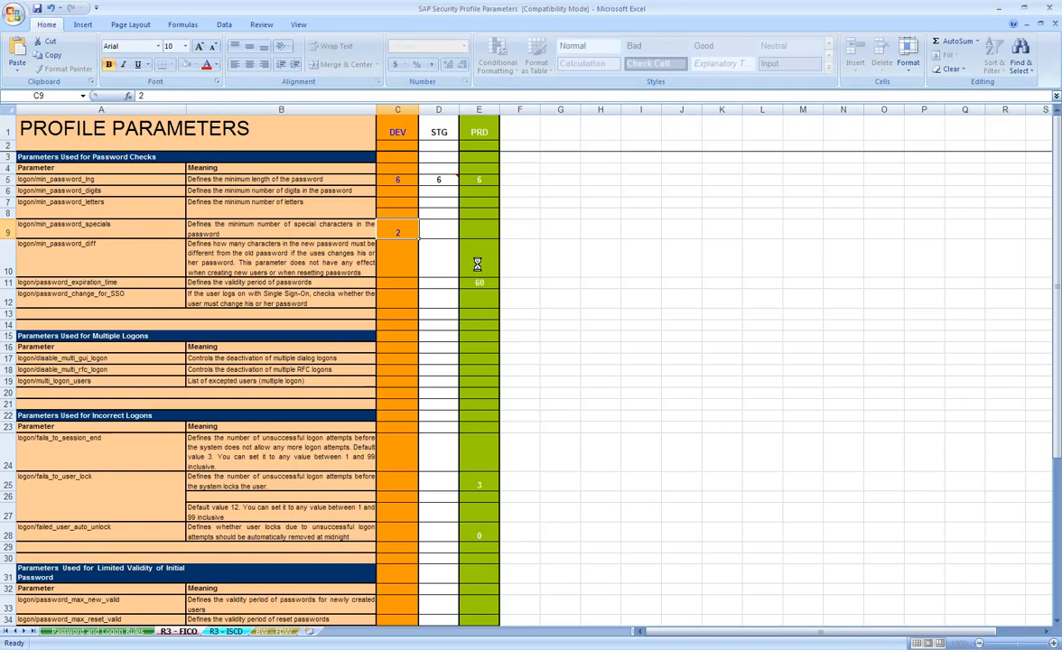
click(478, 264)
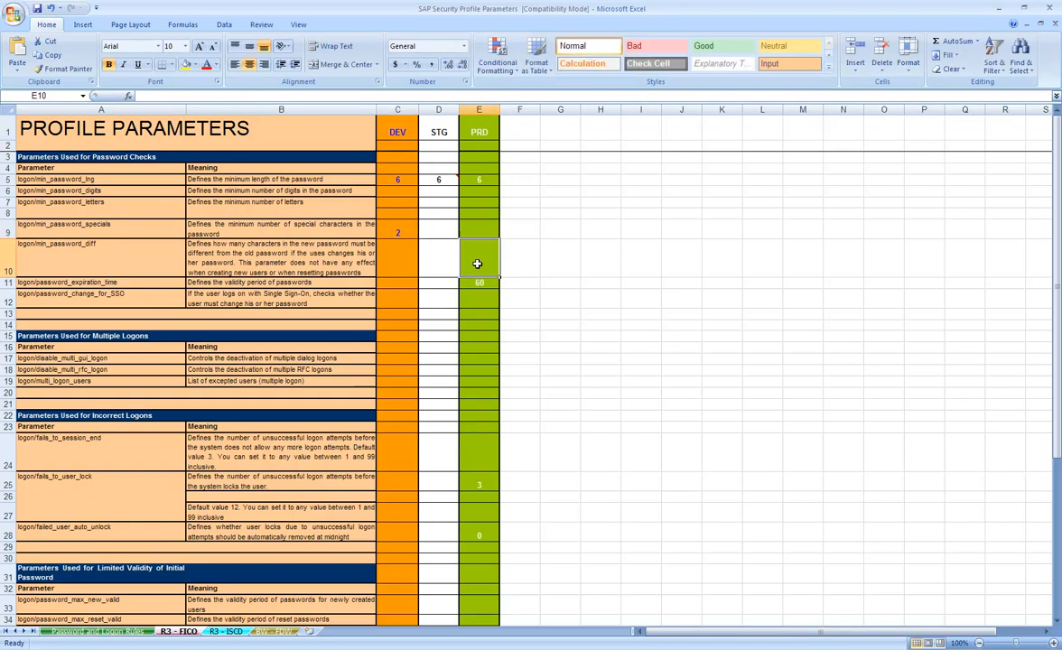
click(399, 226)
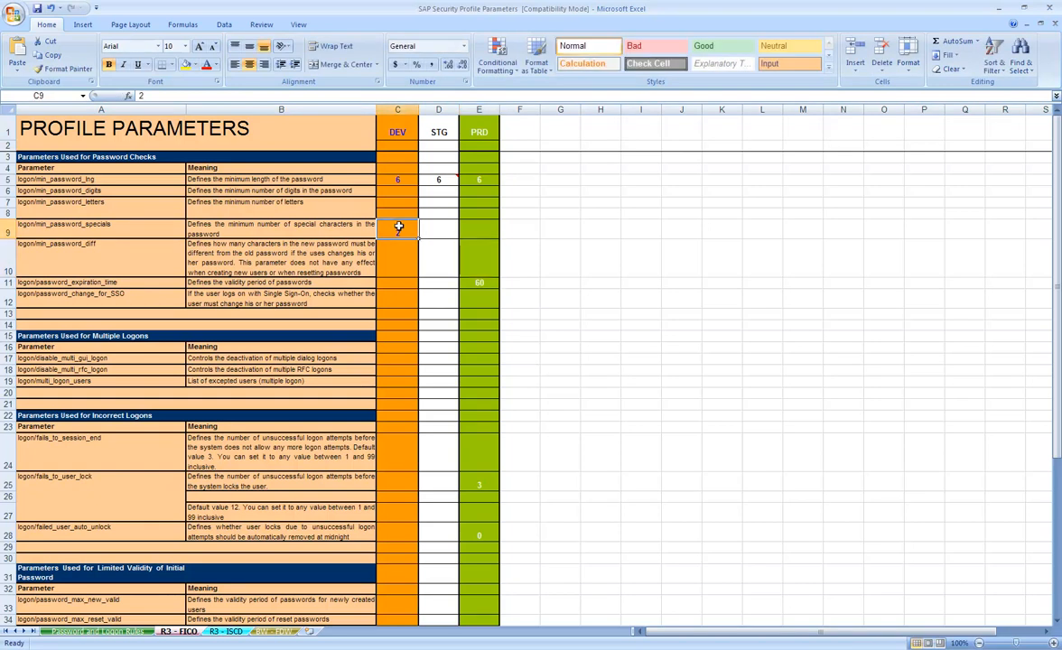
click(148, 226)
Step: Enter 2 as the DEV value of logon/min_password_letters and replace it with 1
click(127, 210)
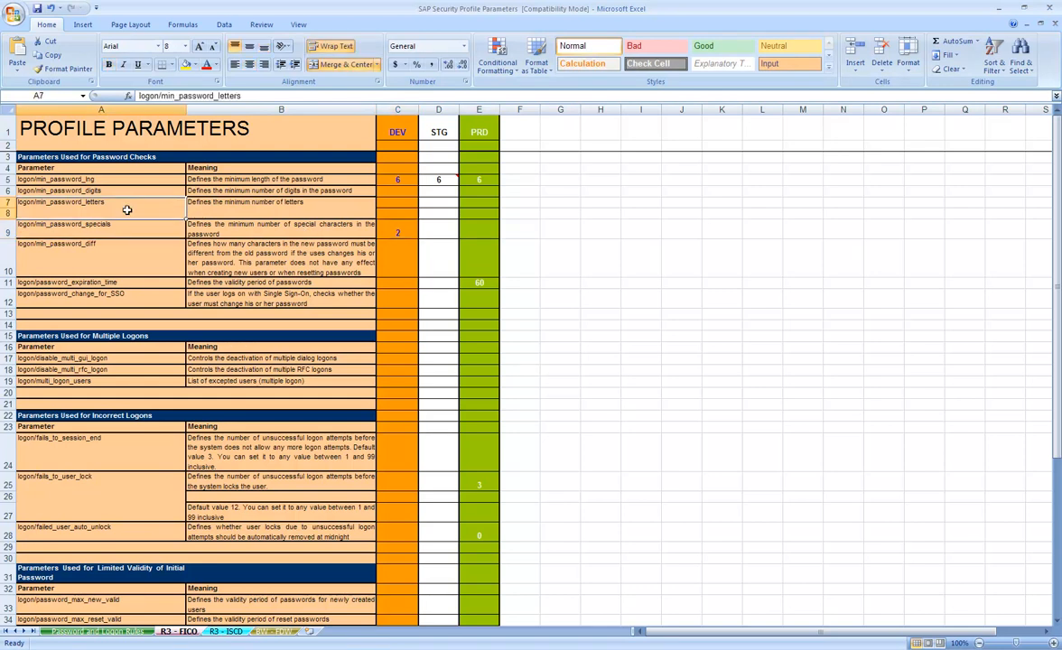
click(414, 202)
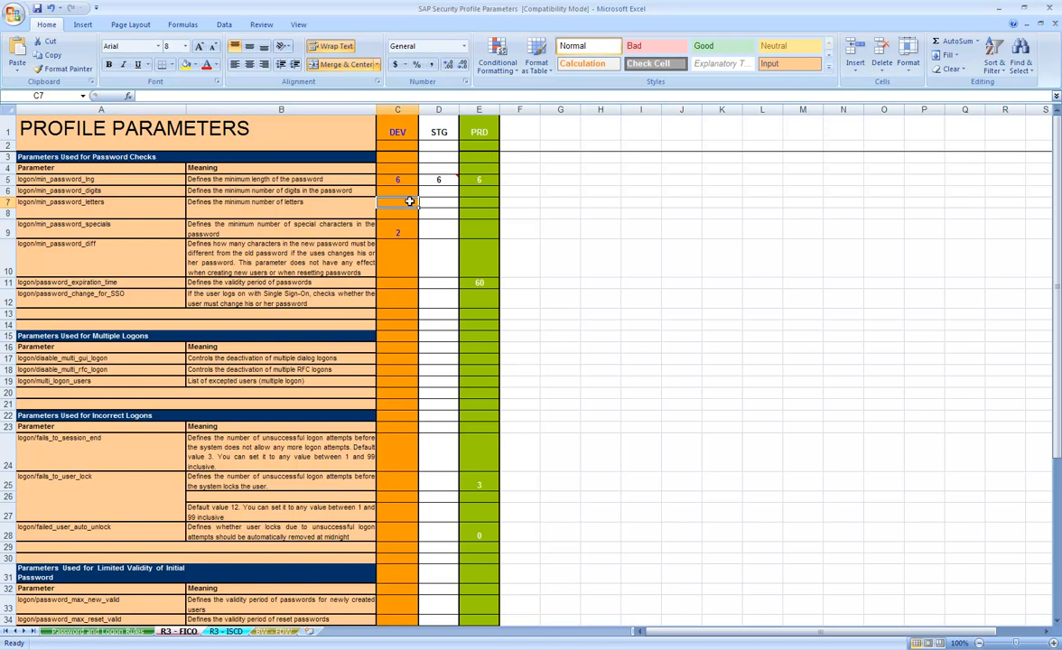
text(2)
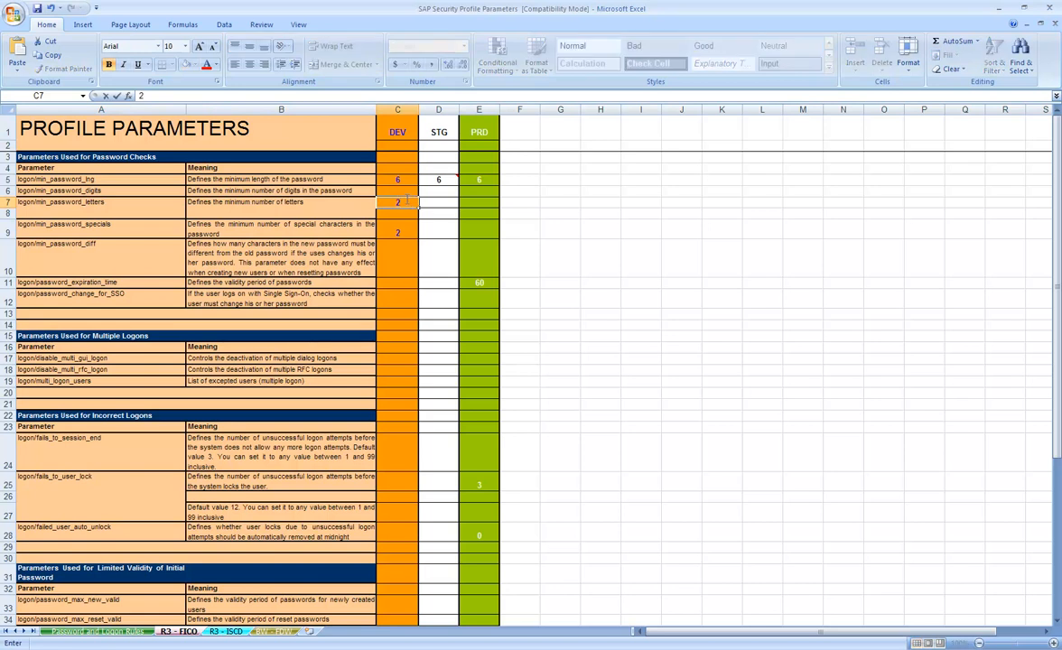
drag(408, 200, 382, 199)
text(1)
click(421, 243)
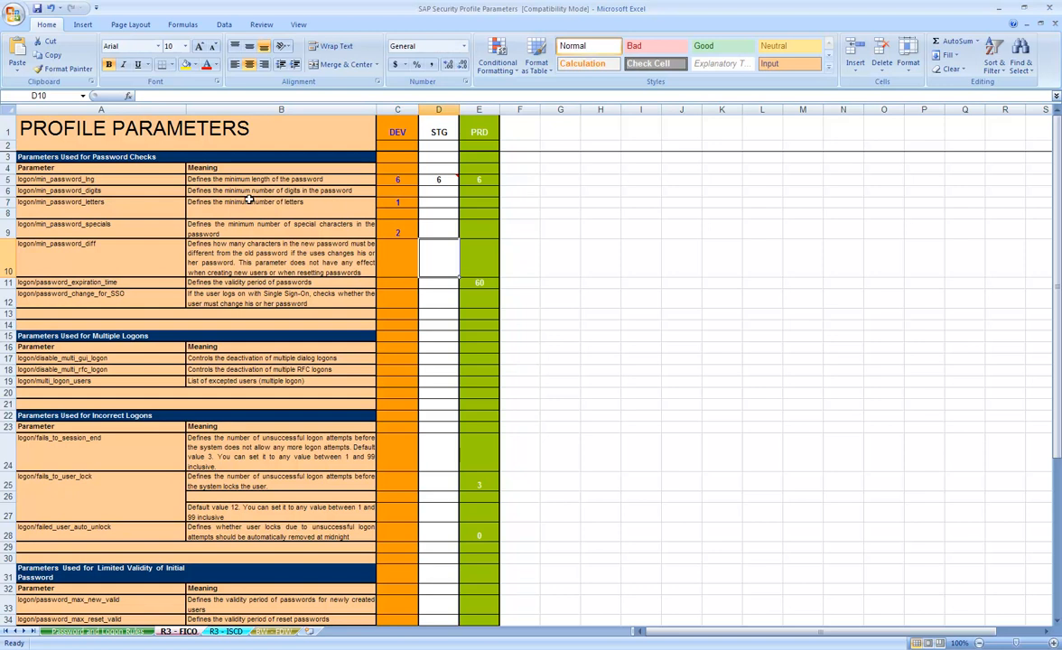
Step: Set the DEV value of logon/min_password_letters to 3
click(111, 197)
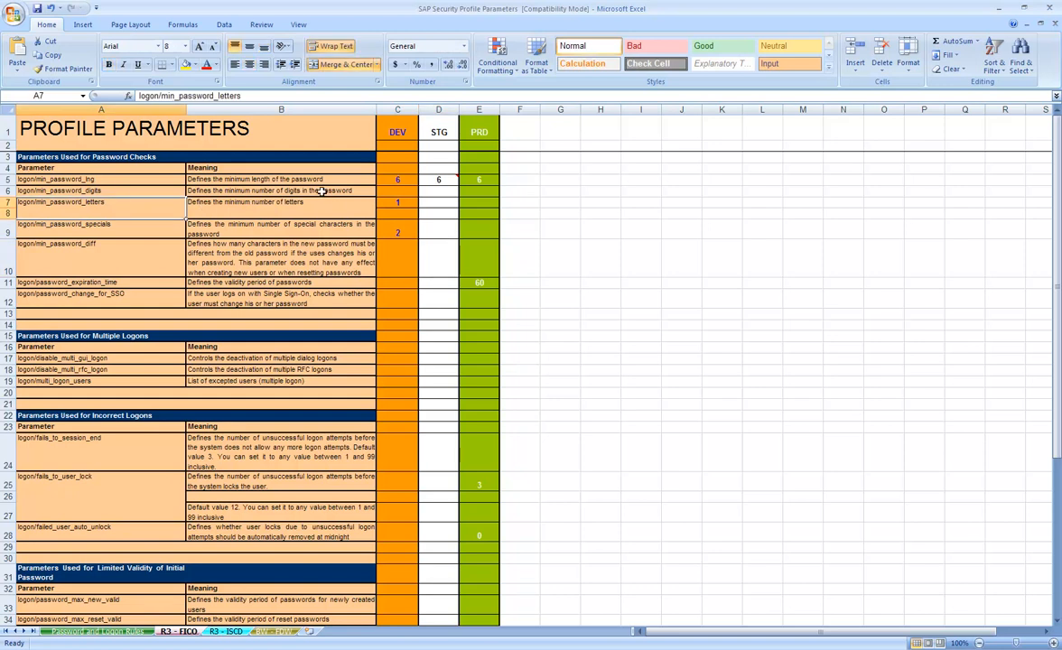
click(402, 204)
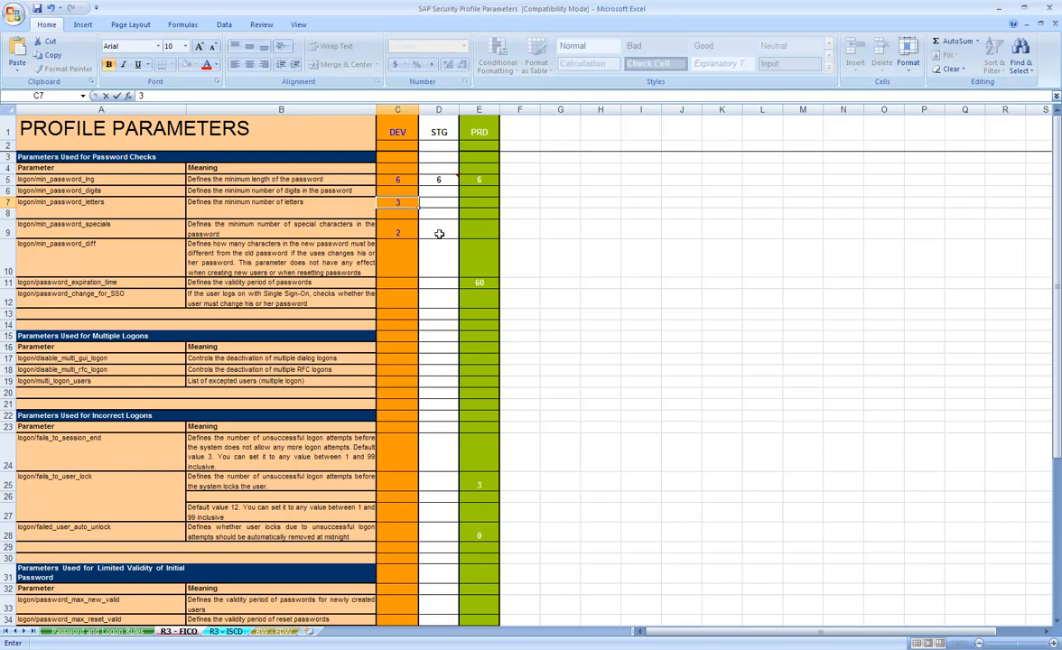
click(438, 228)
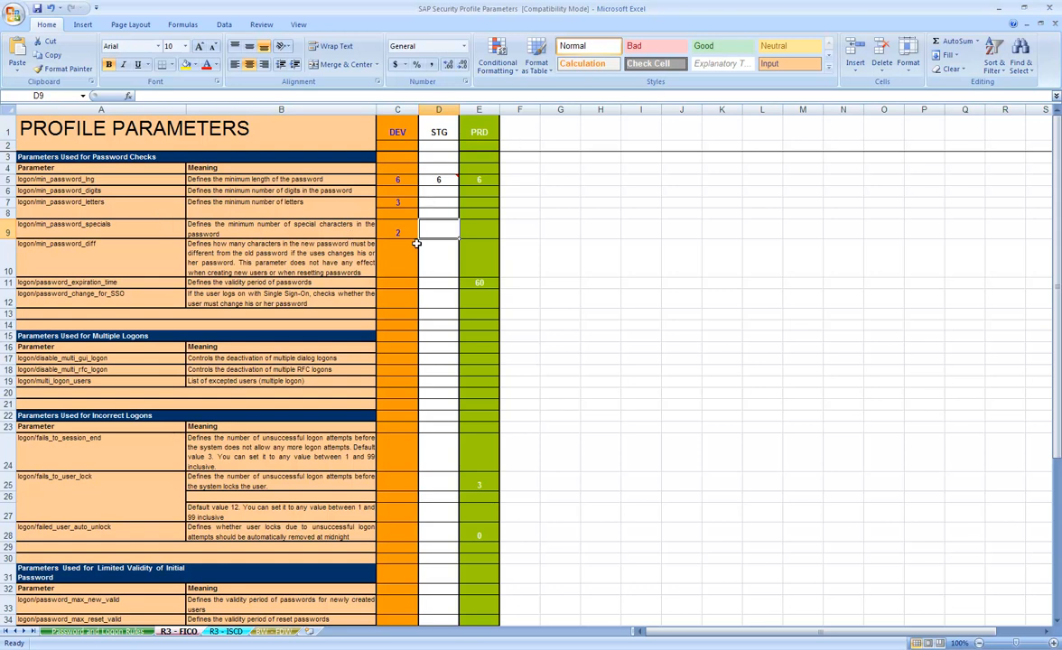
Step: Review the logon/password_expiration_time parameter and set its PRD value to 90
click(154, 281)
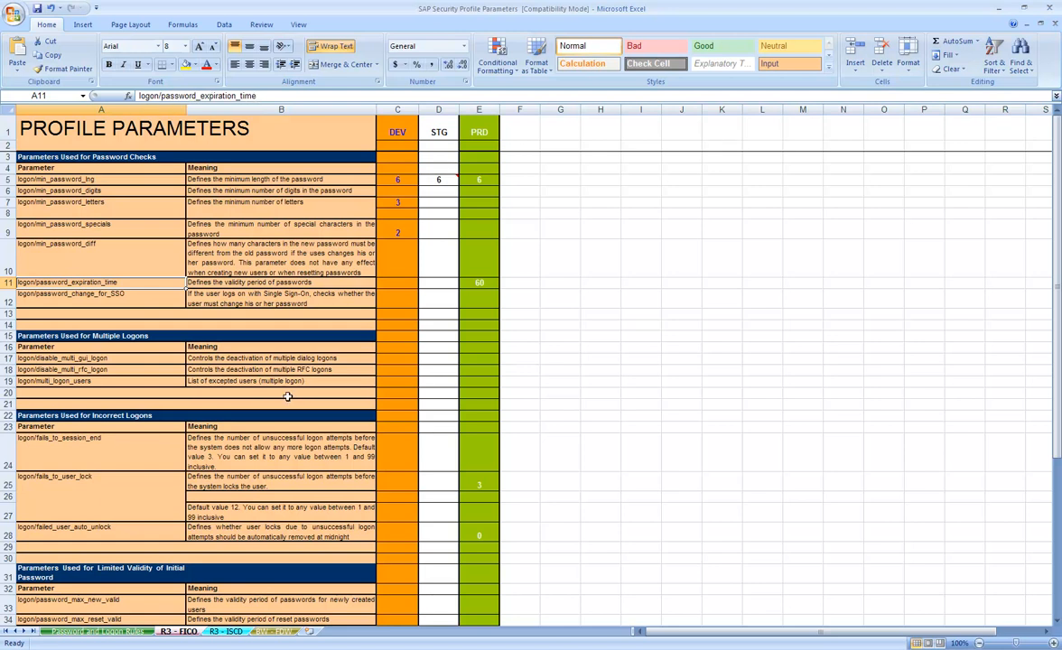
click(388, 286)
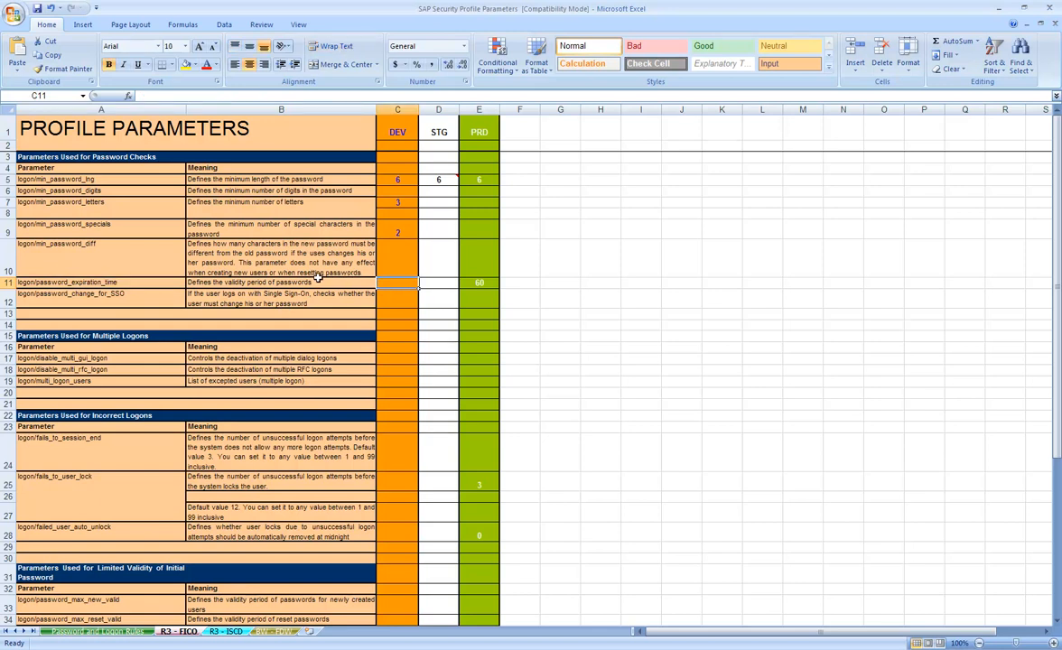
click(315, 281)
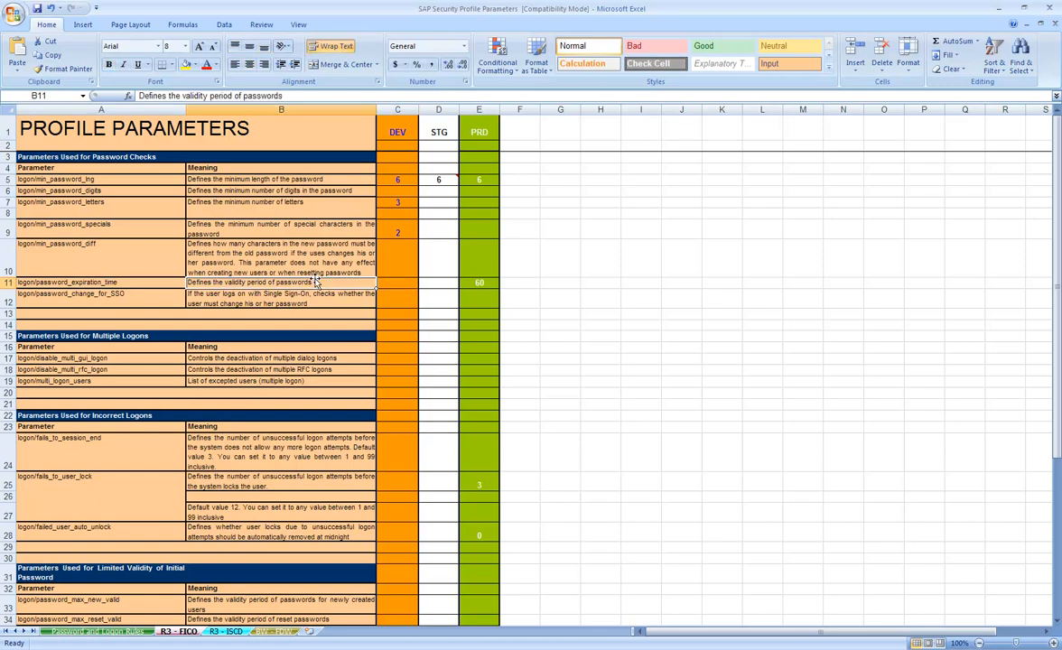
click(171, 281)
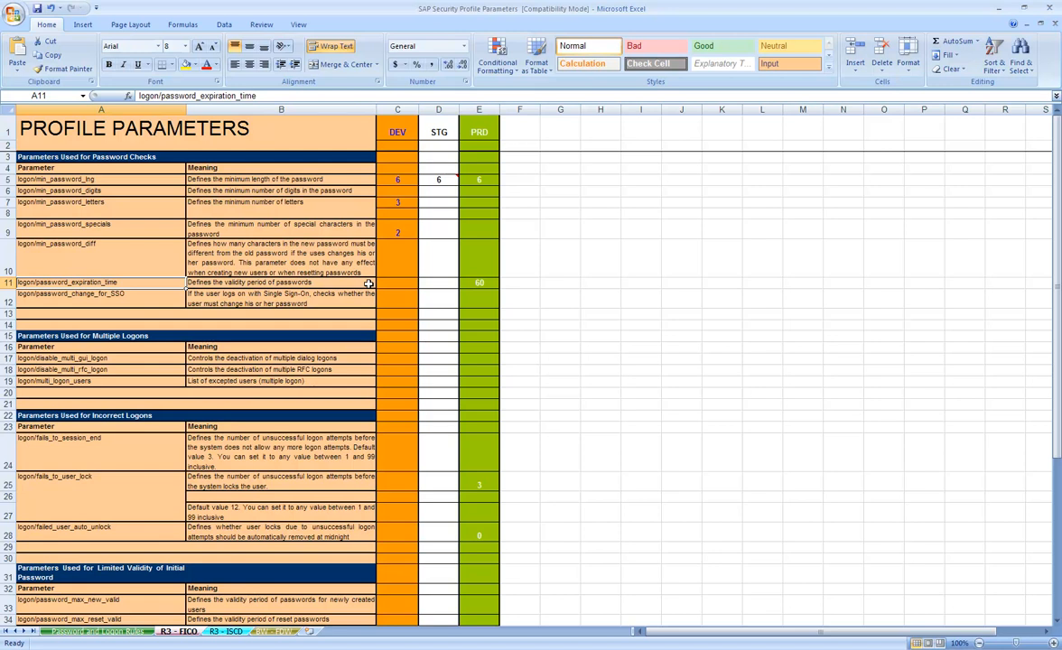
click(476, 284)
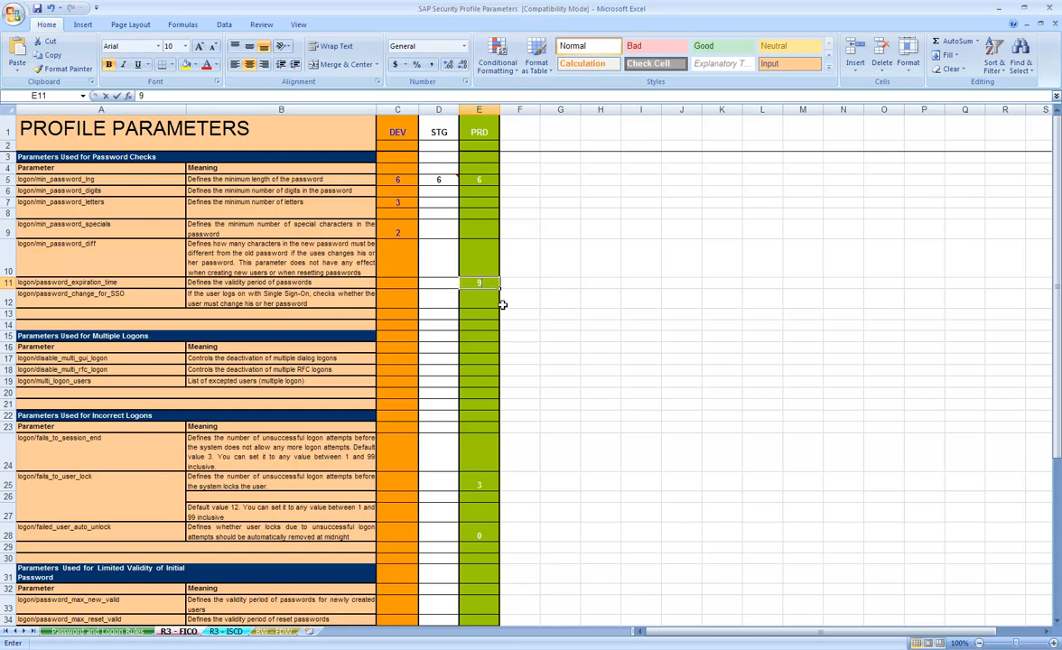
text(90)
key(Return)
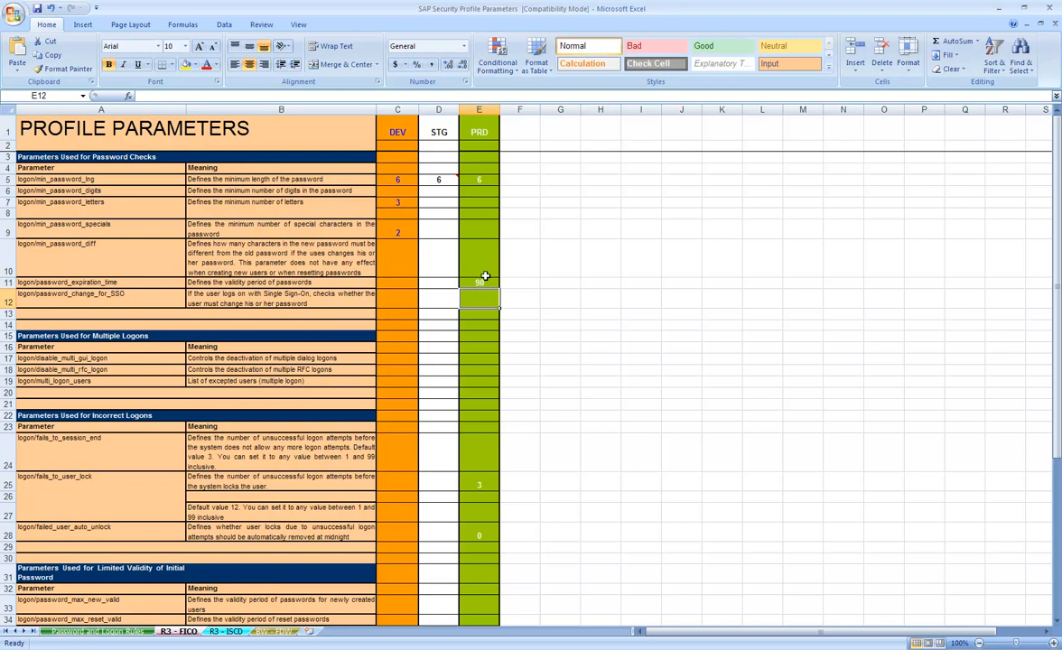
click(479, 285)
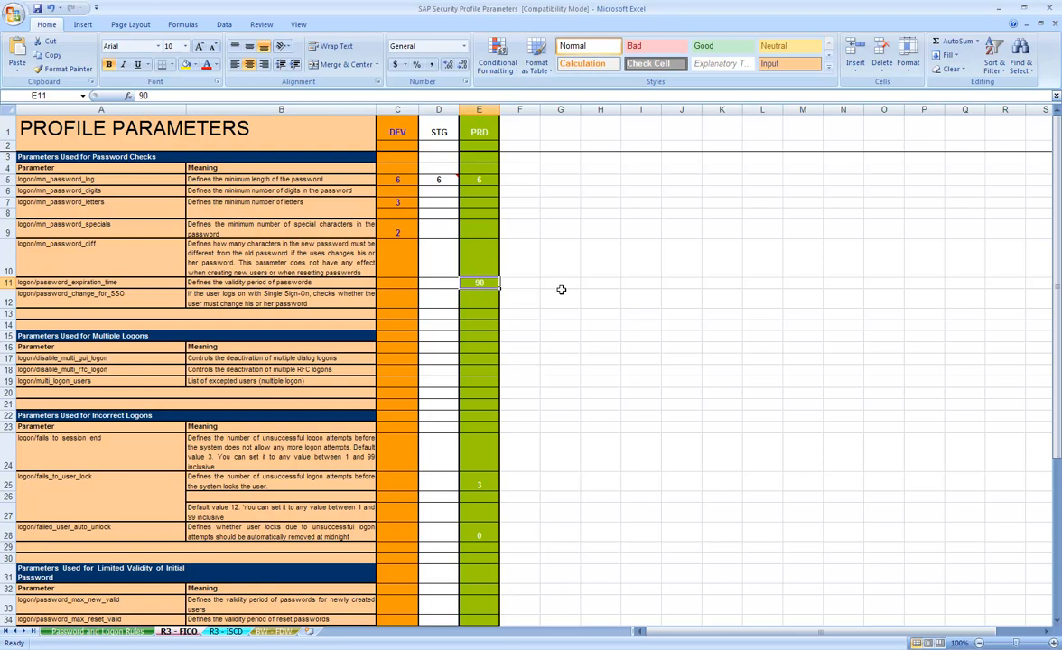
Step: Set the PRD value of logon/password_expiration_time to 60 and select the parameter's name
text(60)
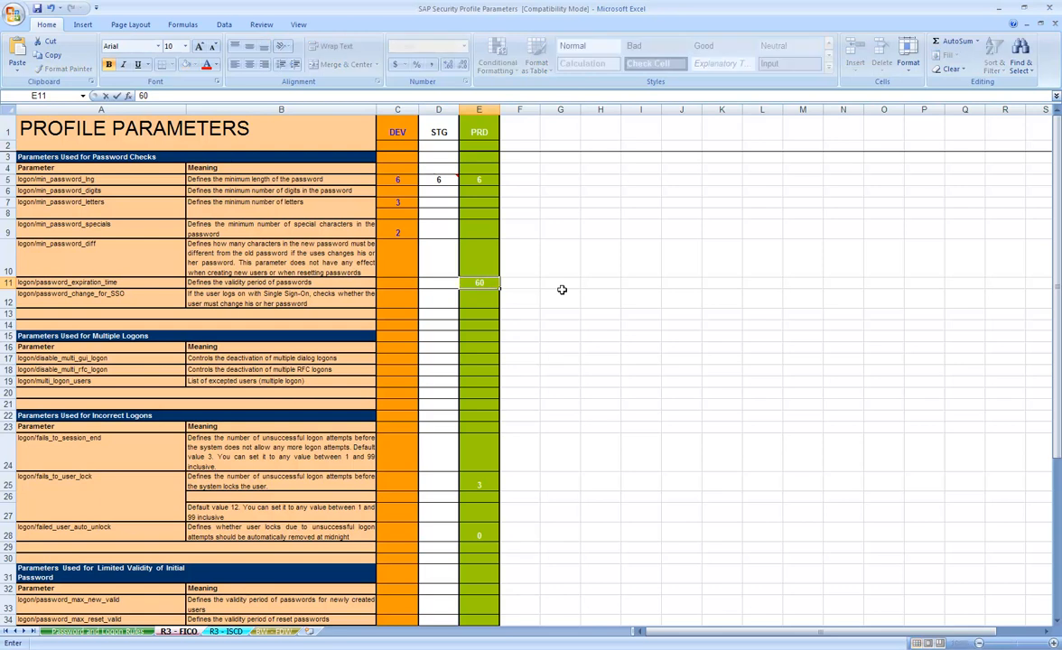
click(477, 313)
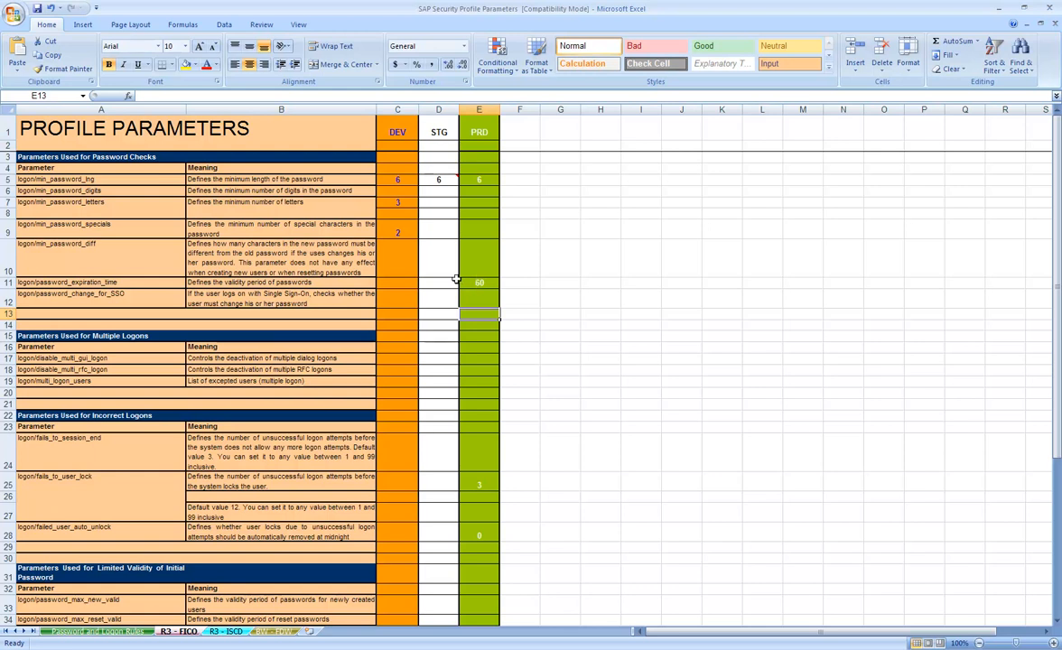
click(476, 282)
click(131, 285)
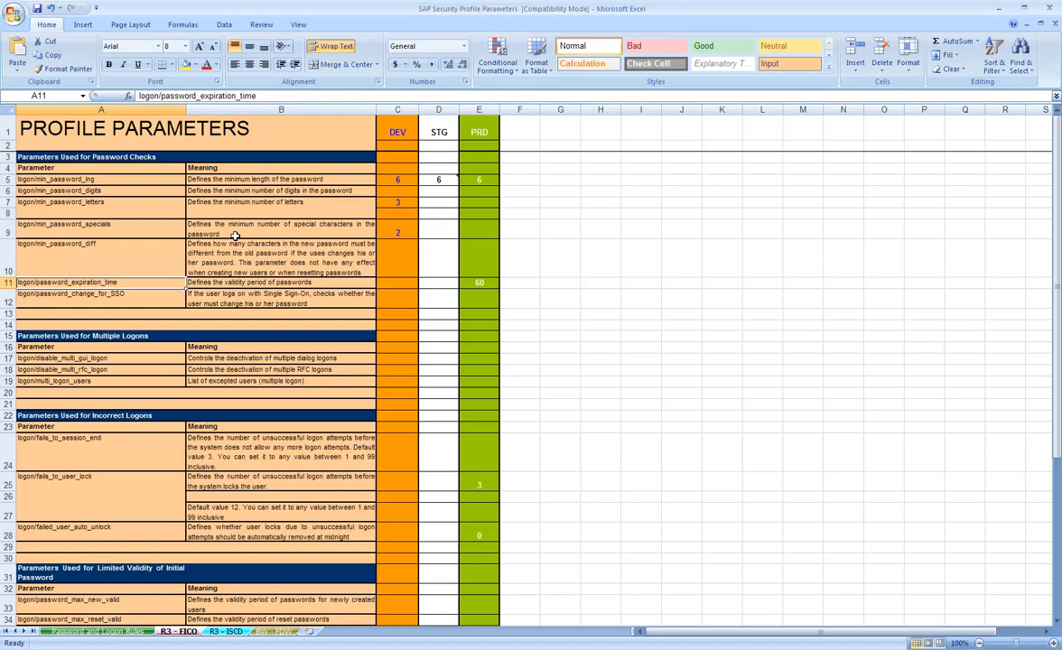
Step: Examine the logon/disable_multi_gui_logon parameter with its DEV cell, and select logon/fails_to_session_end in the incorrect logons section
click(132, 360)
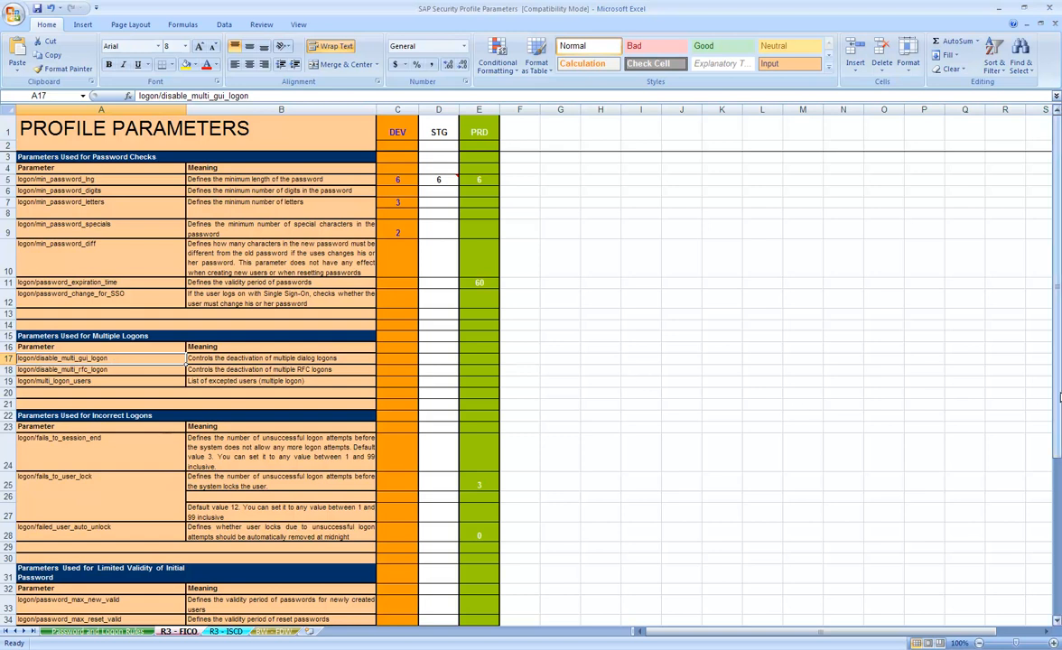
drag(1058, 395, 1047, 471)
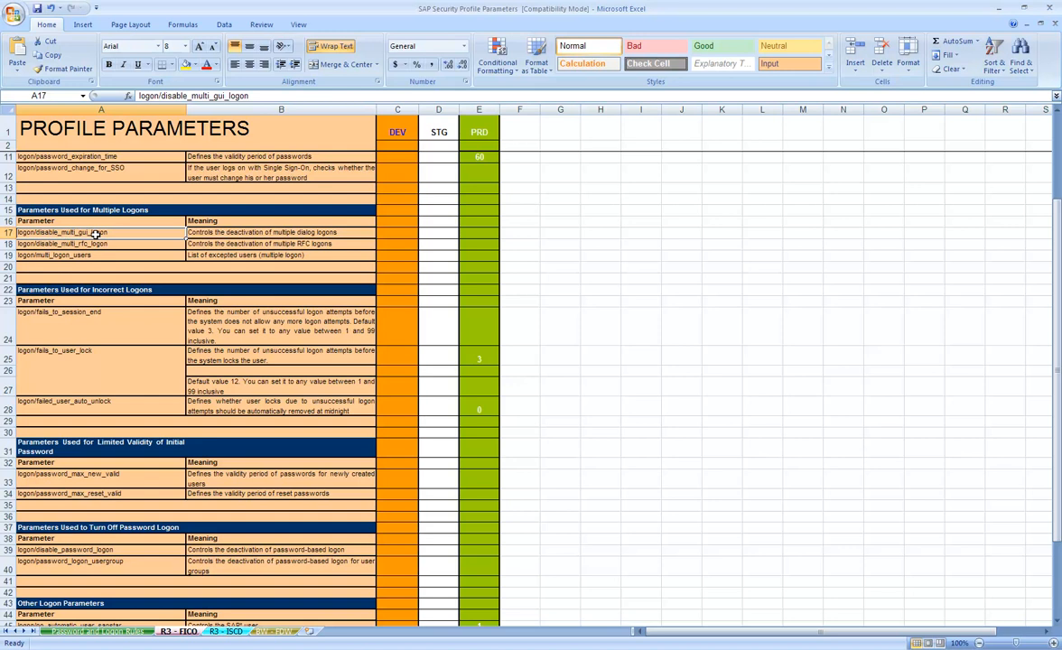
click(406, 236)
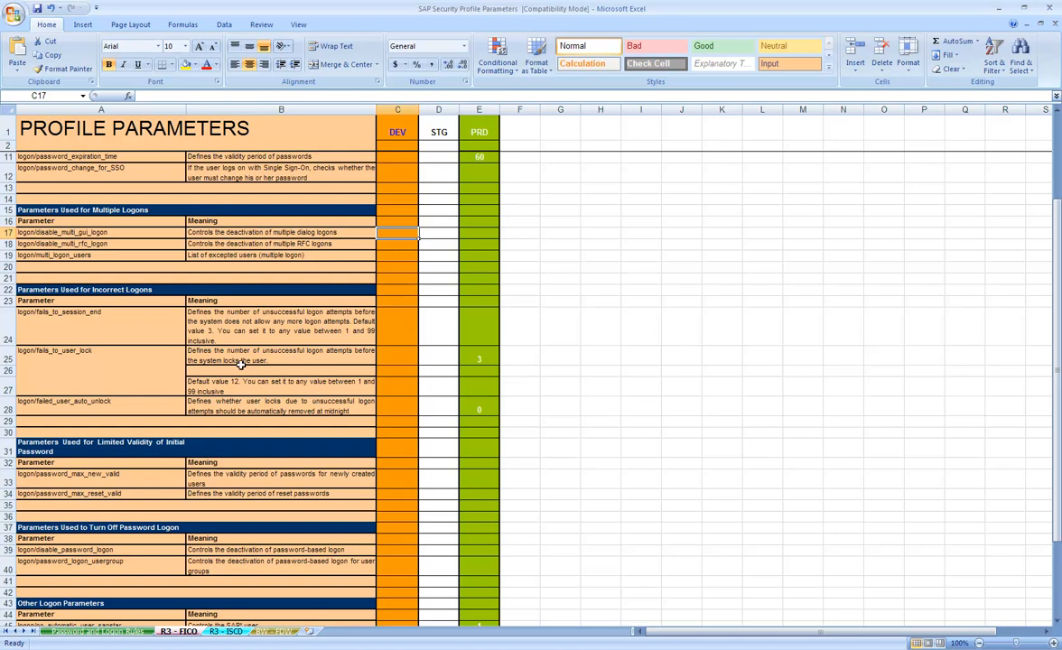
click(125, 318)
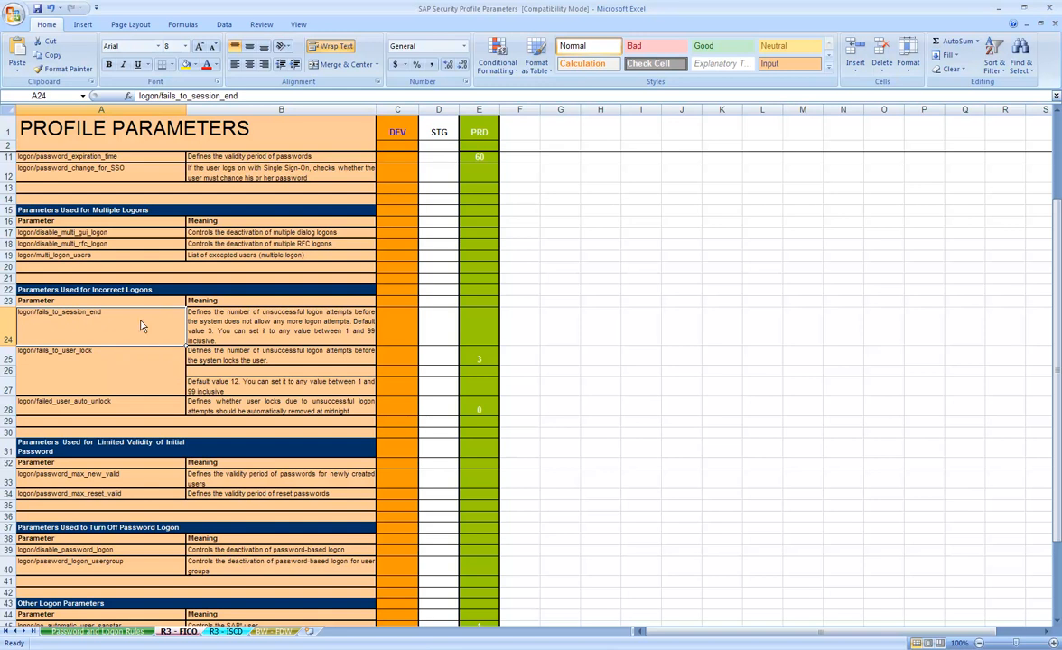
Step: Switch to SAP Logon, open the DEP system and try to log on with a user name and password
double_click(380, 105)
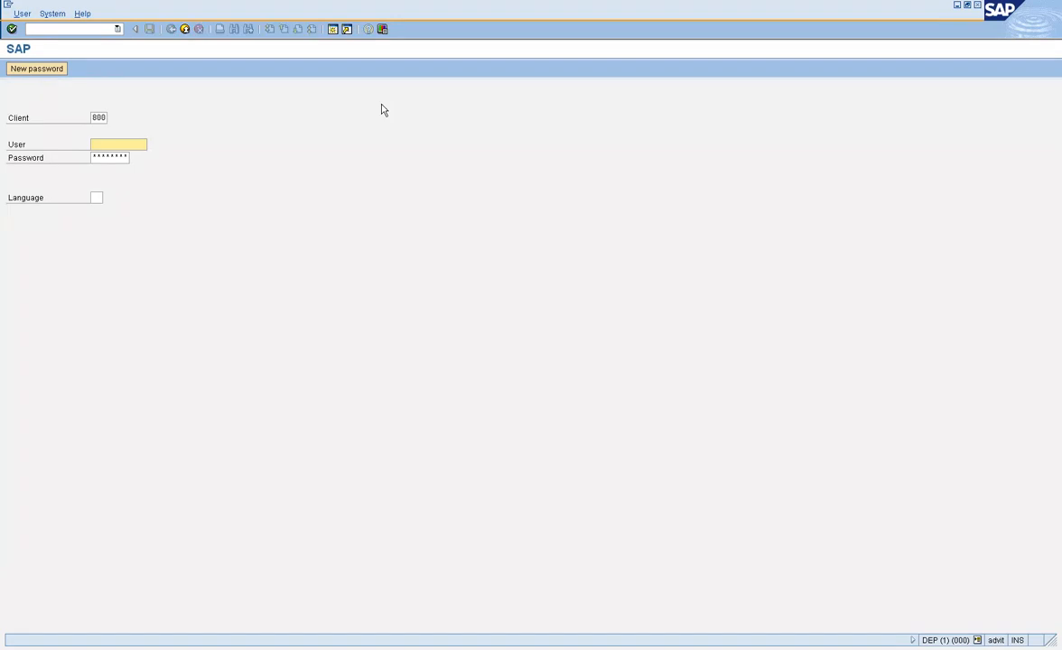
text(subba)
key(Return)
text(****)
key(Return)
Step: Remove the stray characters from the user name and retry the DEP logon, re-entering the password for each attempt
text(sdf)
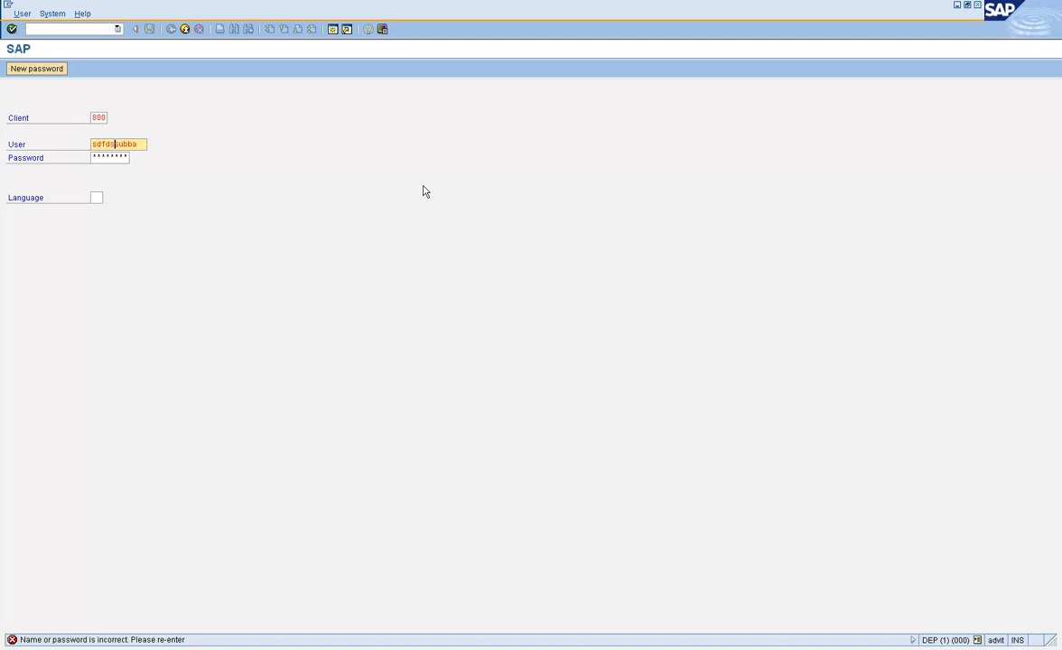
key(BackSpace)
key(BackSpace)
key(BackSpace)
key(Tab)
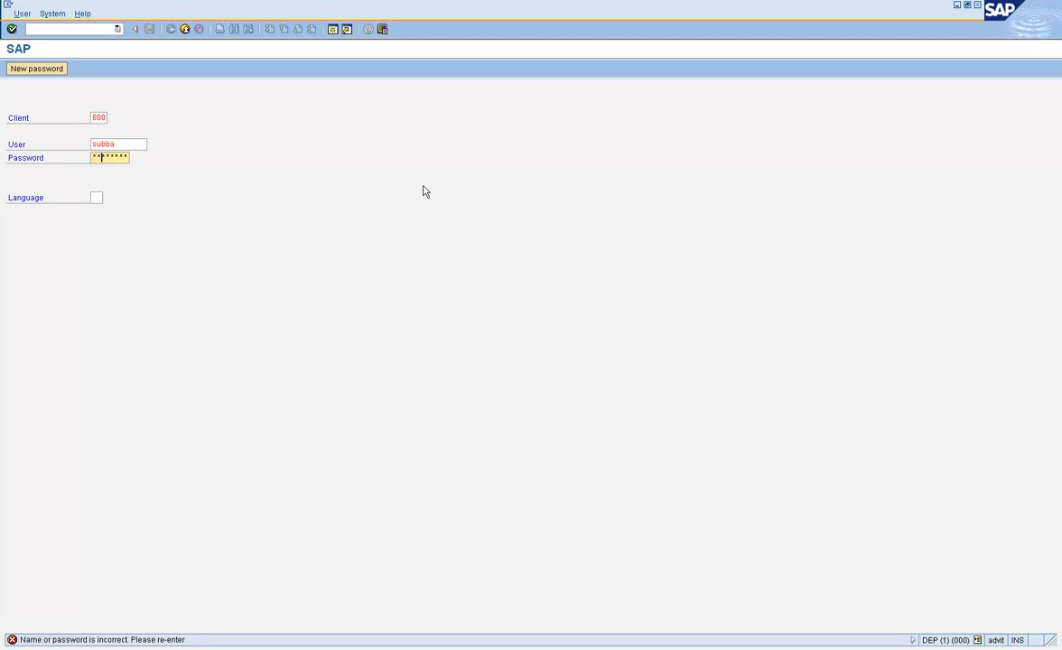
key(Return)
key(Tab)
text(**)
key(Return)
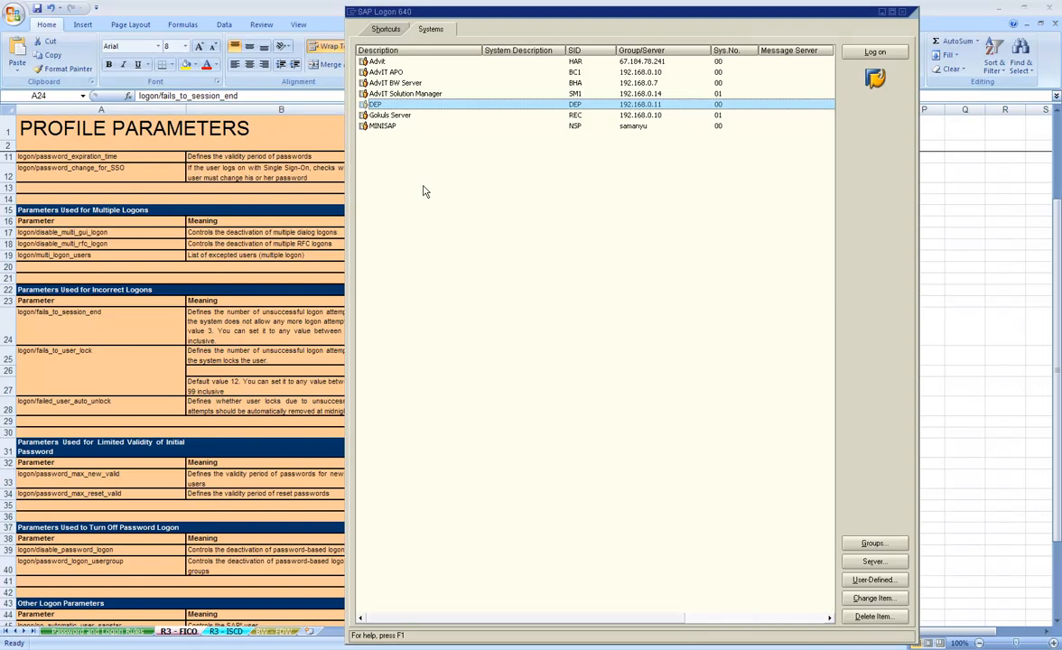
Step: Return to the Excel workbook and examine the meaning of the logon/fails_to_session_end parameter
click(106, 323)
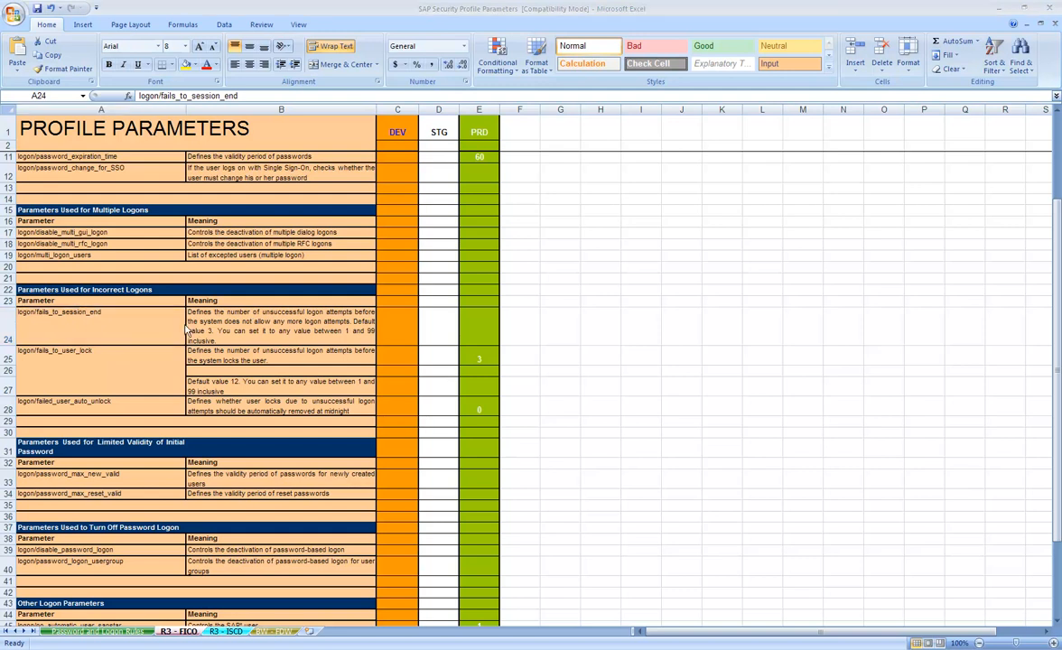
click(135, 333)
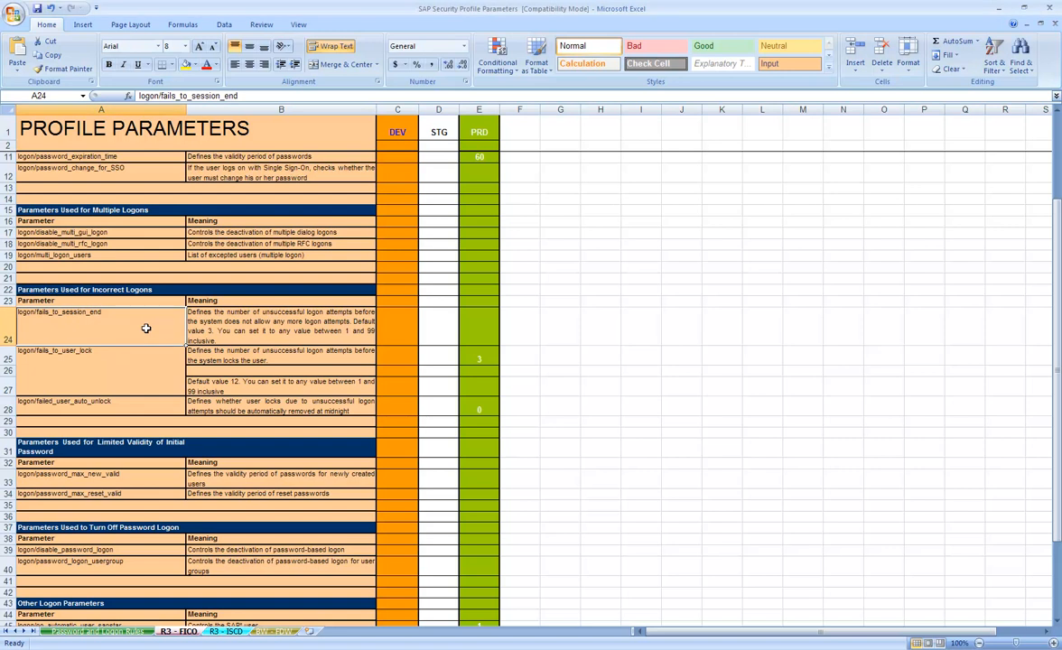
click(225, 330)
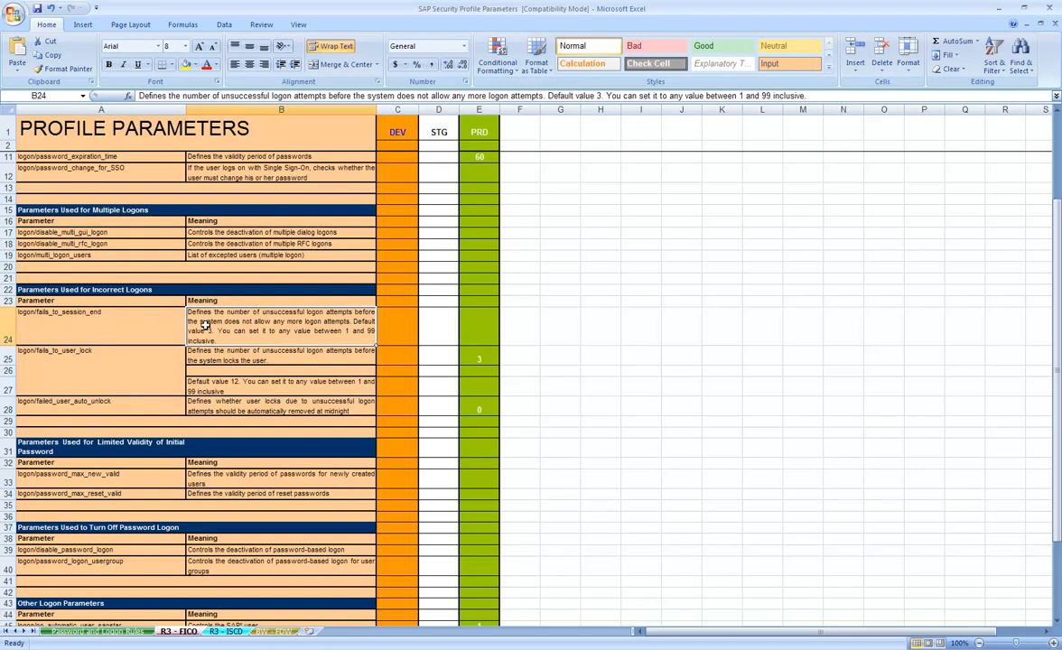
click(115, 314)
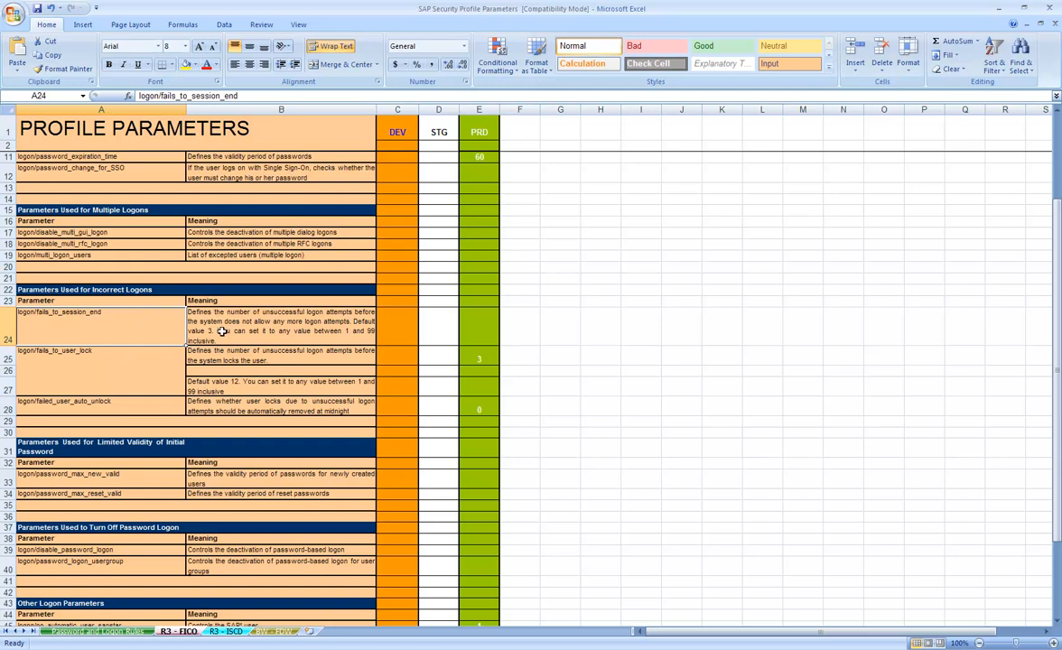
Step: Examine the logon/fails_to_user_lock parameter, its meaning and its PRD value
click(136, 366)
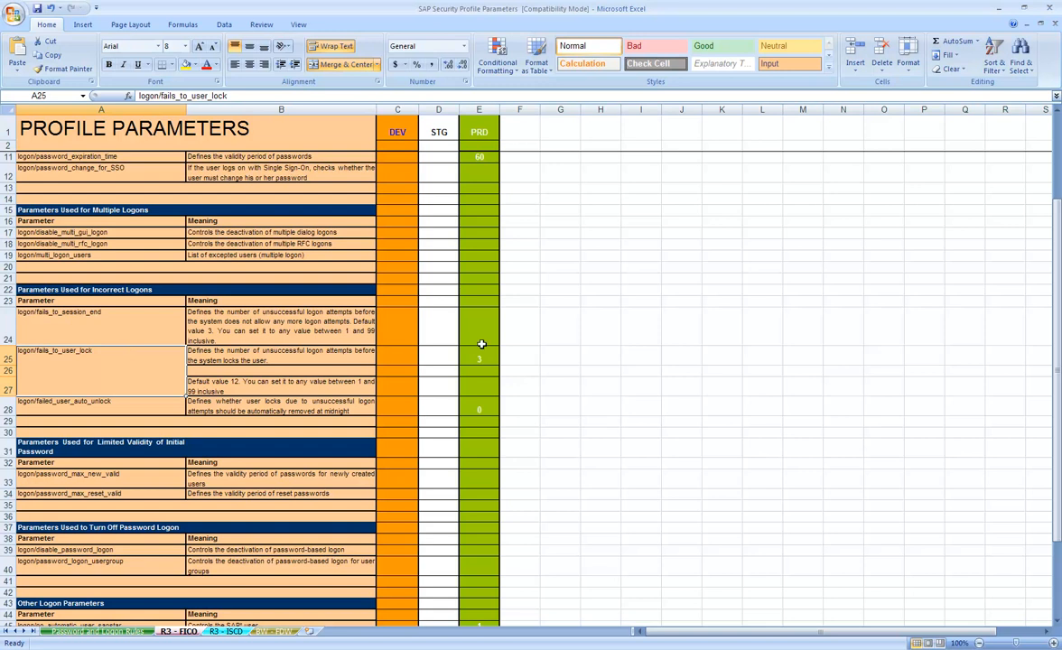
click(491, 140)
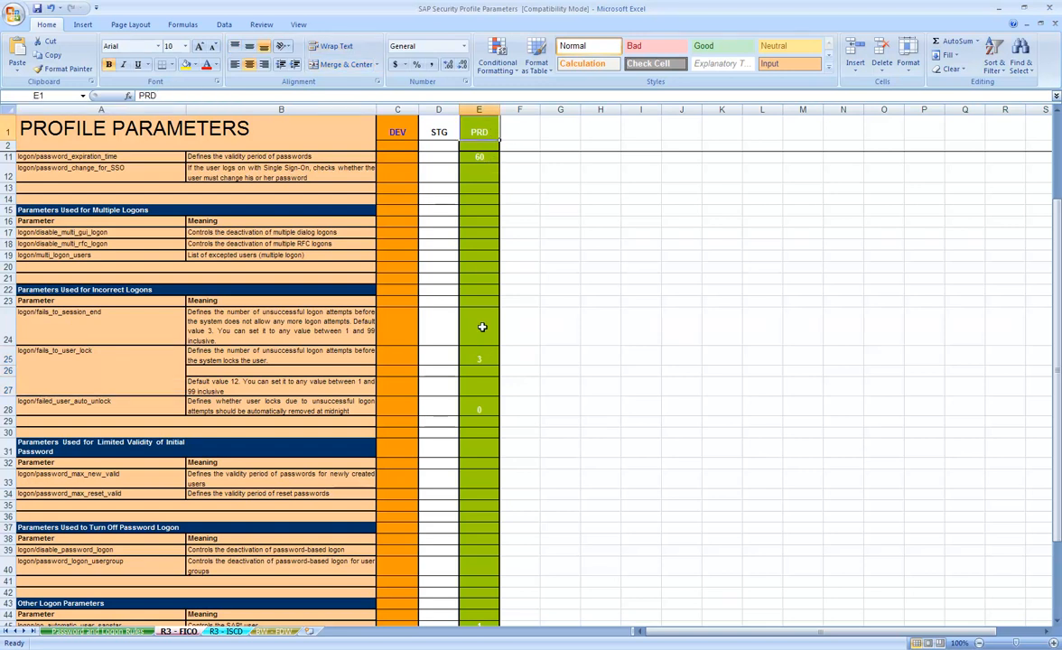
click(479, 359)
click(151, 357)
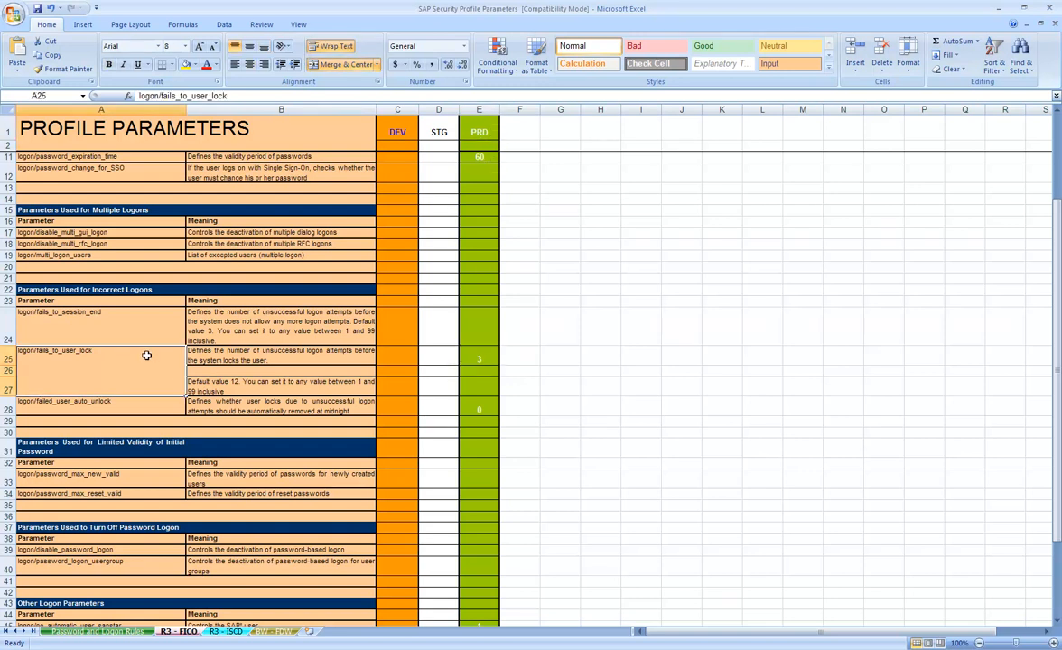
click(209, 360)
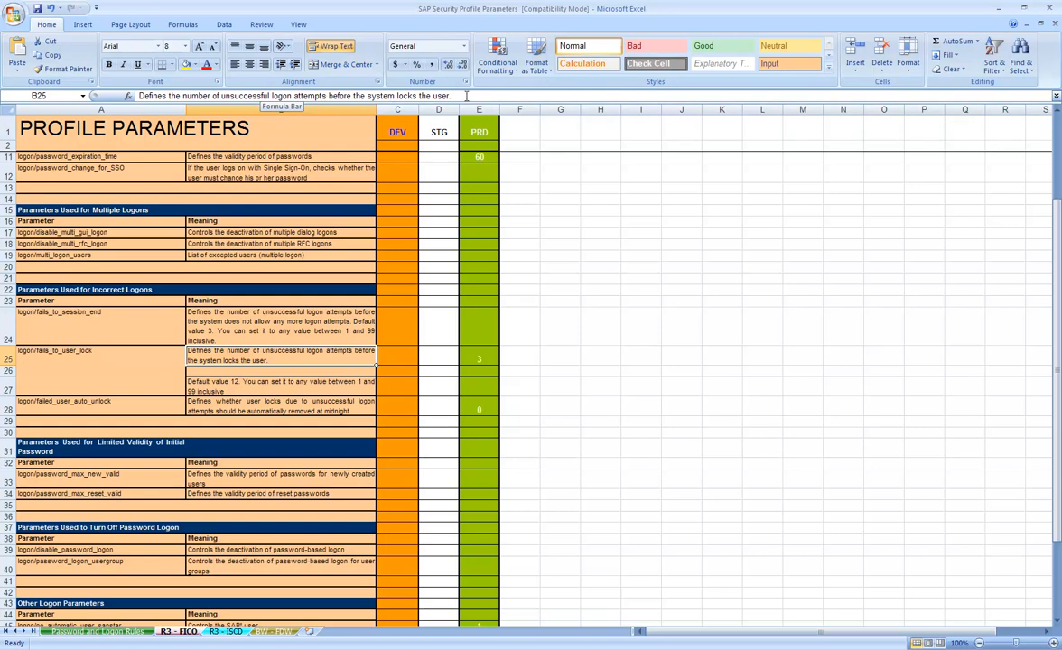
click(483, 358)
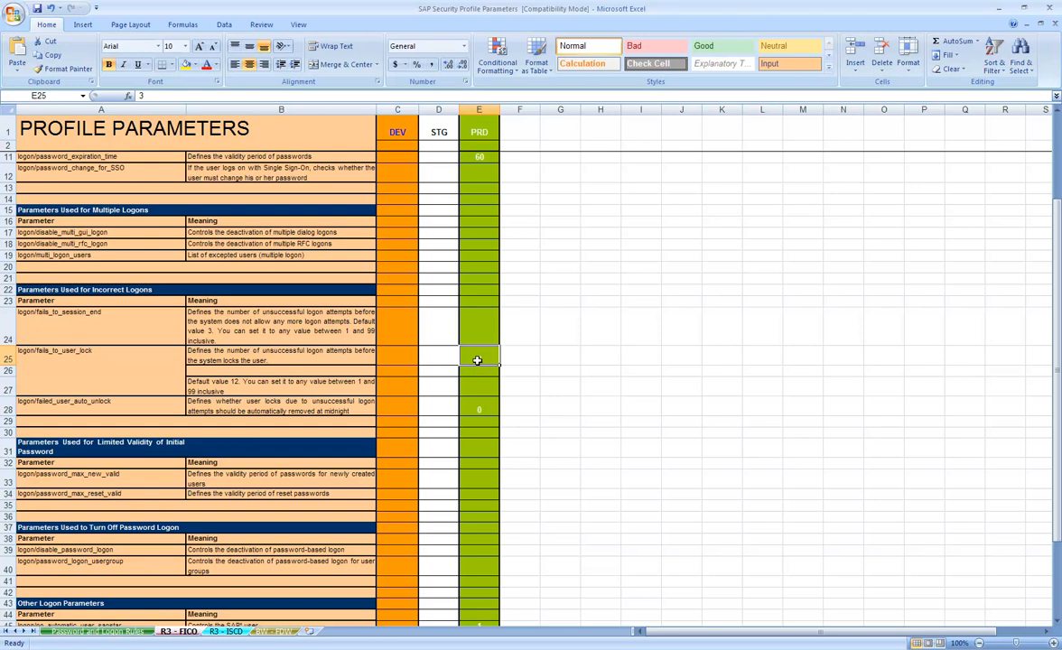
click(329, 358)
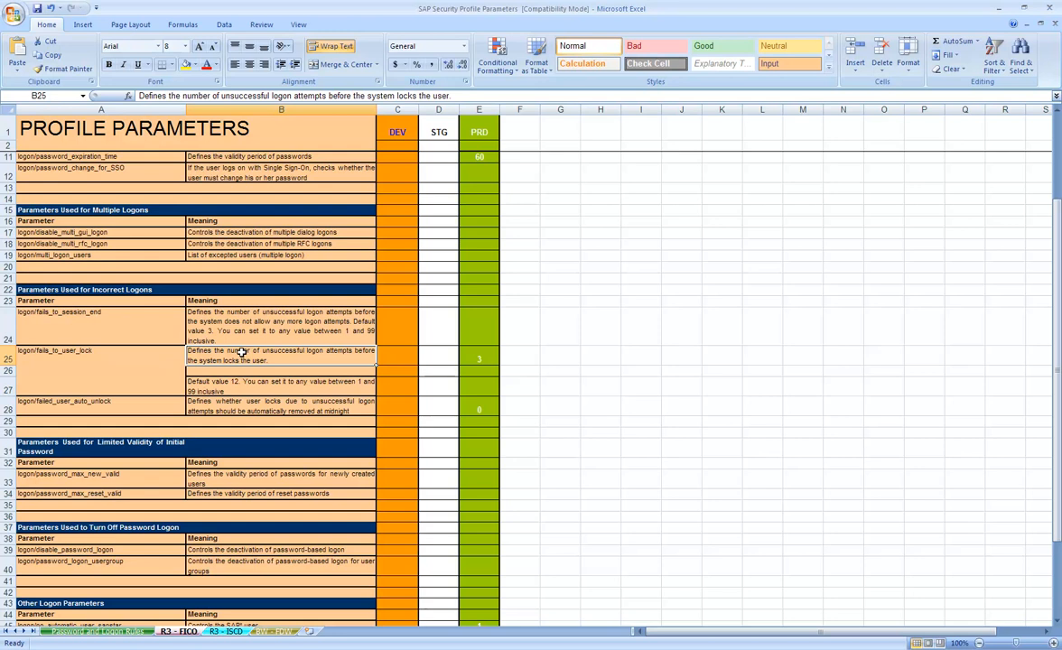
click(484, 359)
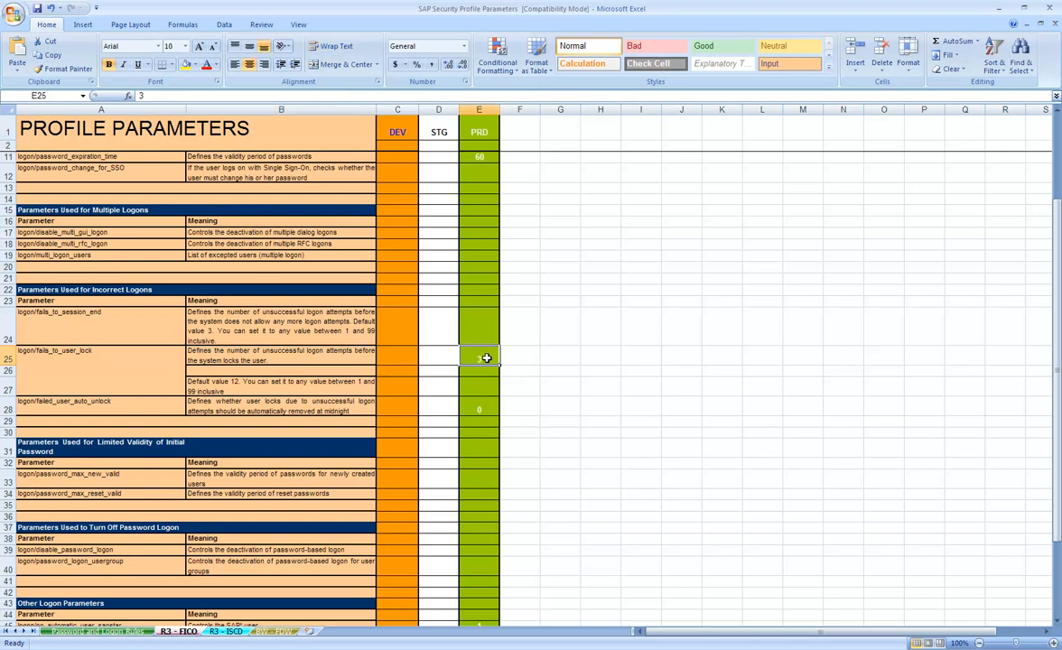
click(332, 359)
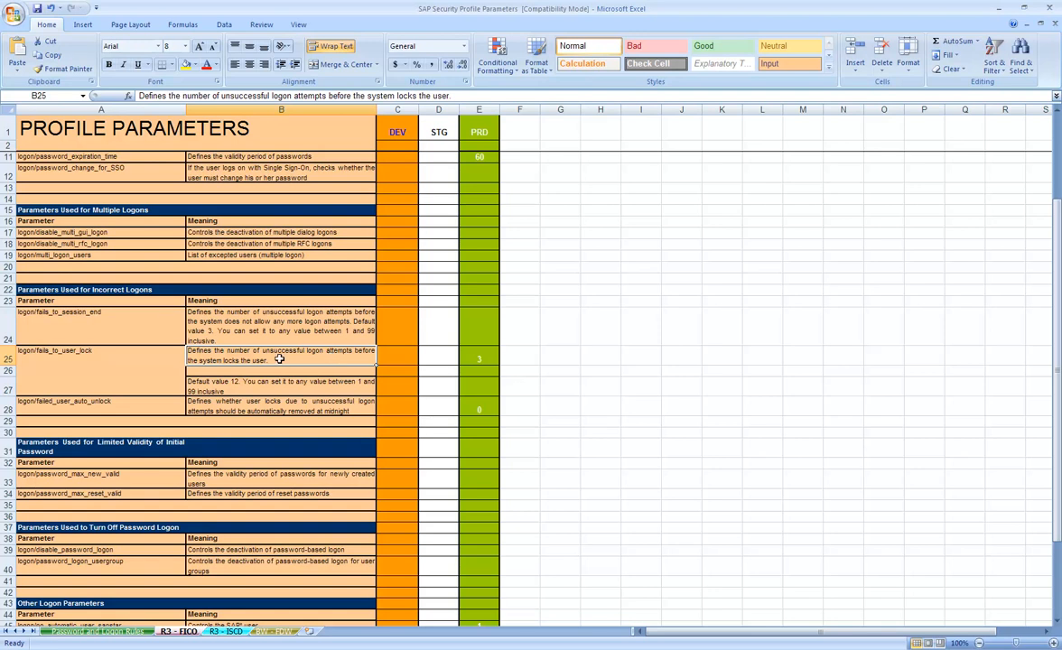
Step: Highlight the name logon/fails_to_user_lock and compare the parameter's meaning with that of logon/fails_to_session_end
click(114, 356)
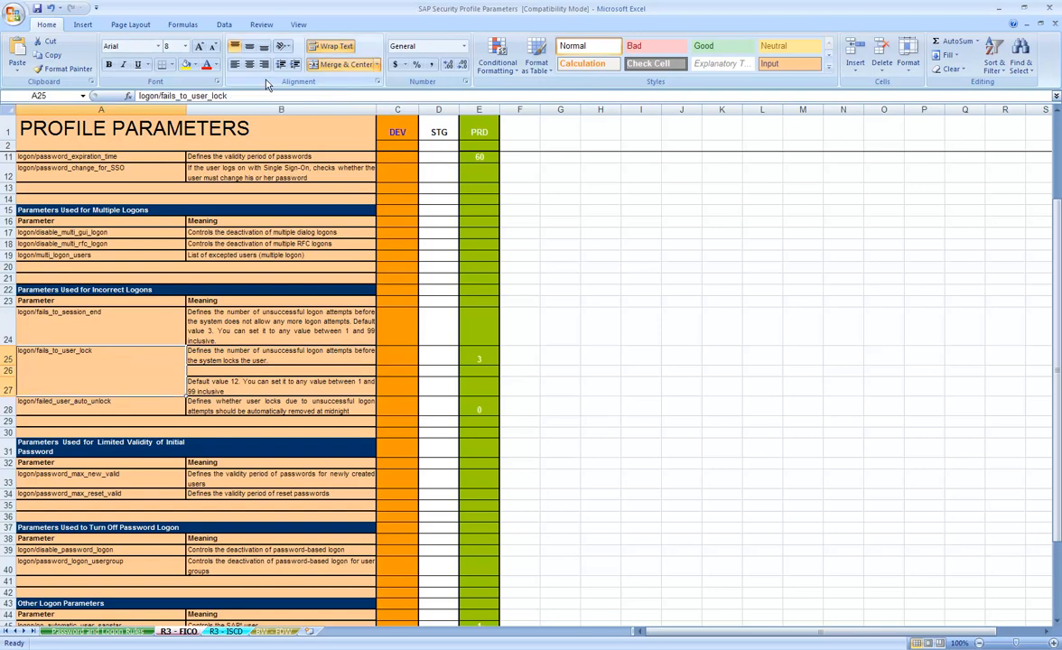
drag(226, 95, 130, 87)
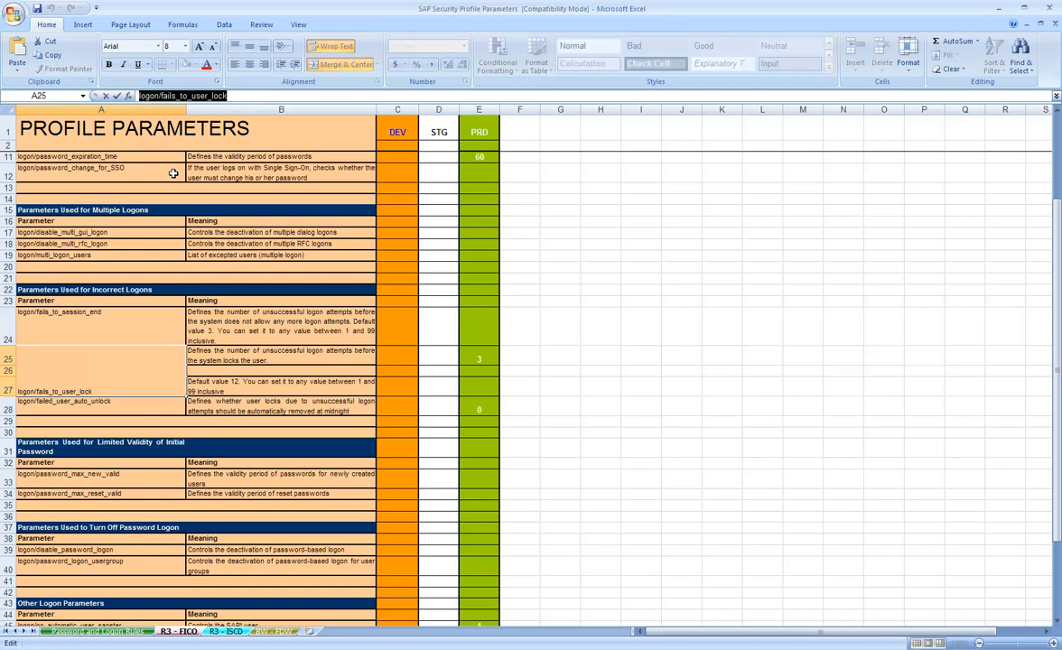
click(218, 315)
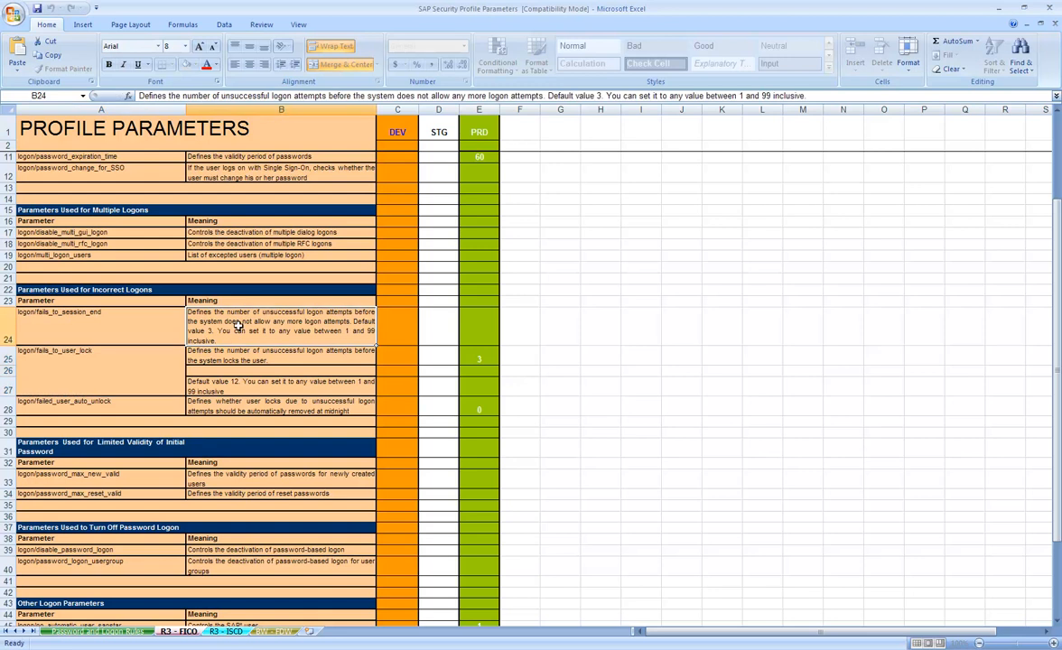
click(220, 352)
click(142, 341)
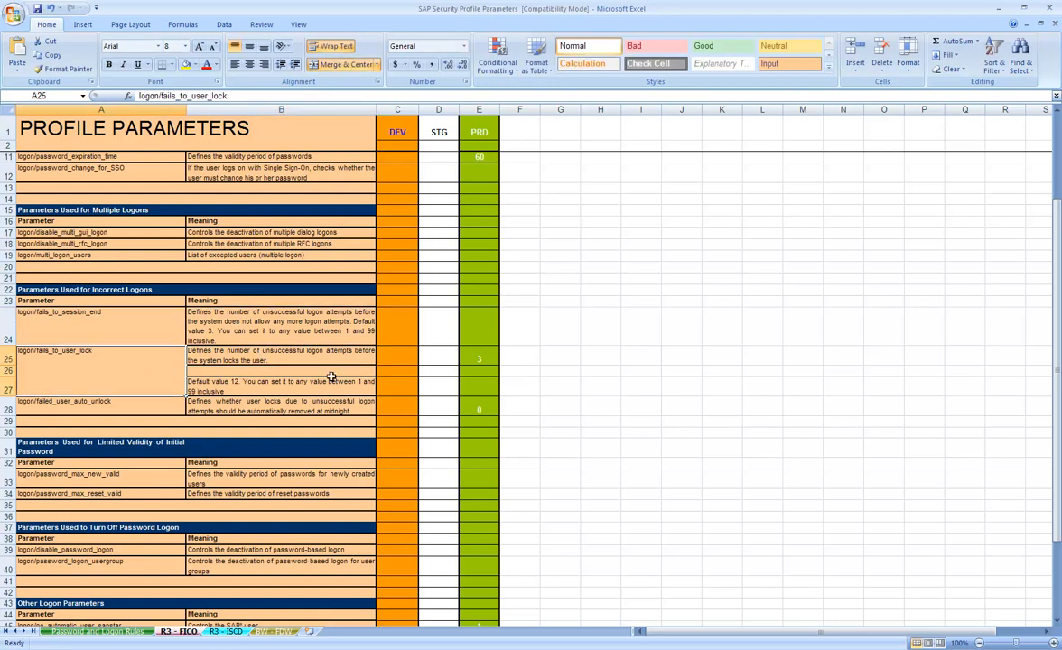
click(478, 357)
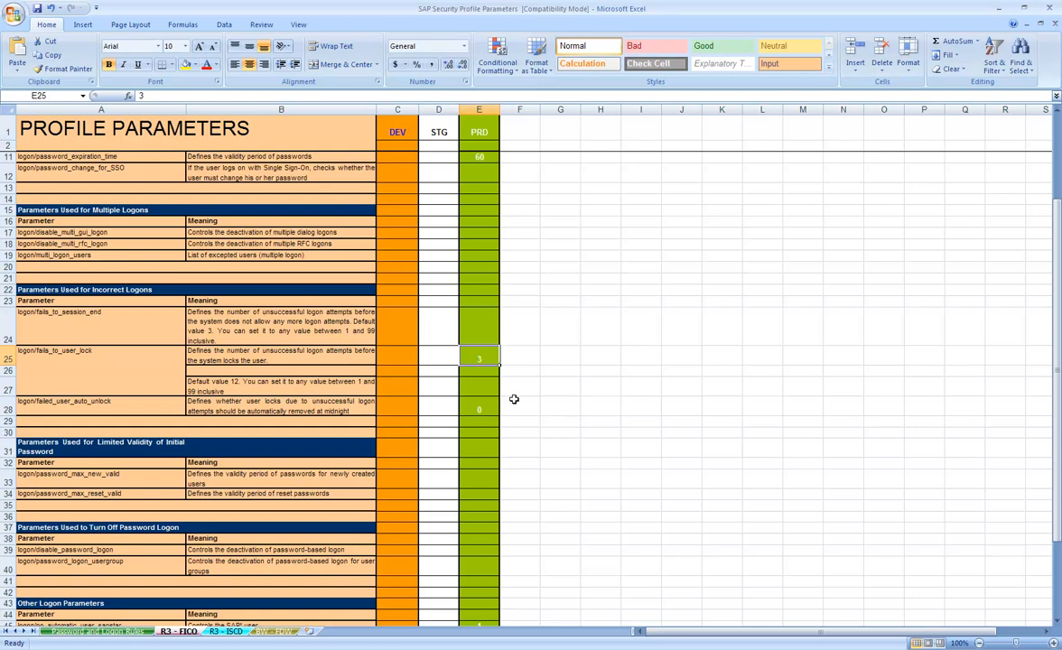
click(137, 362)
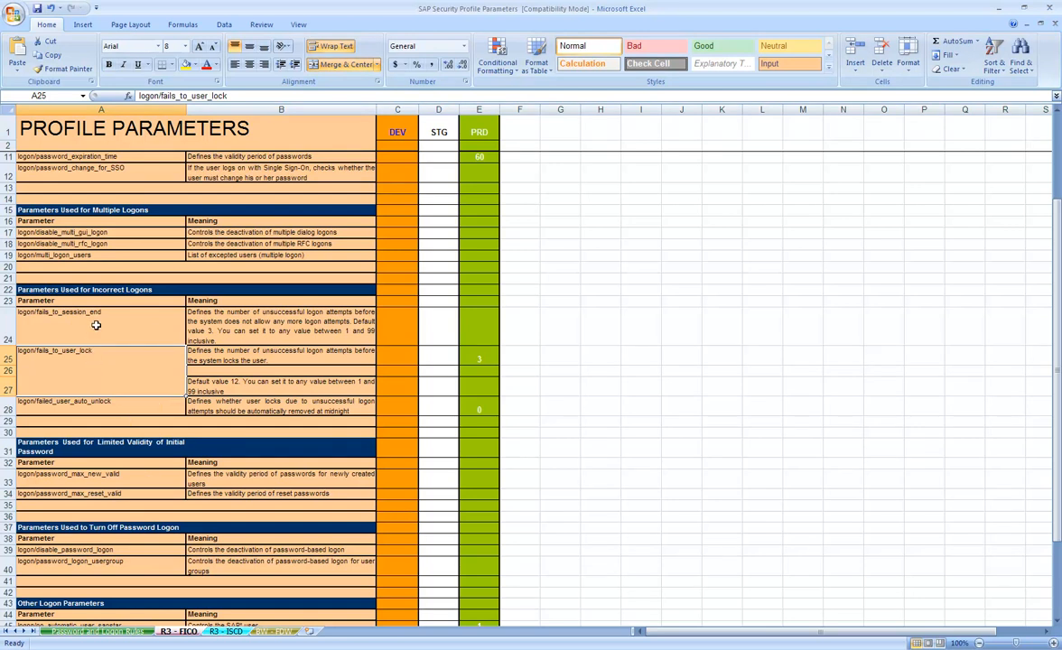
Step: Revisit the headings of the incorrect logons and password checks sections, and select the logon/min_password_digits parameter
click(135, 290)
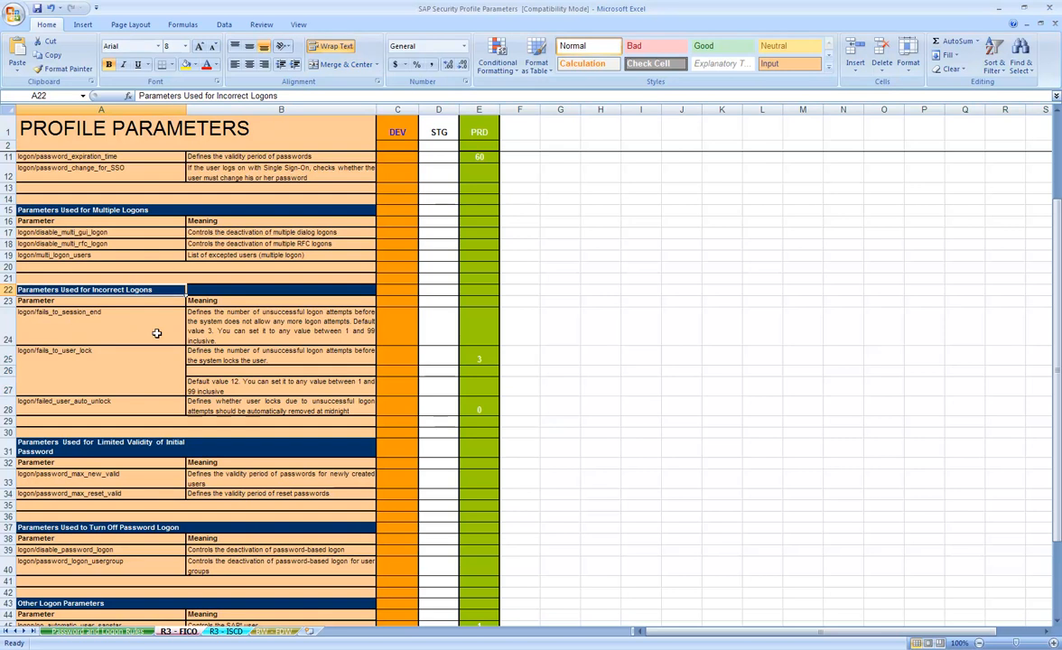
drag(1057, 233, 1058, 172)
click(100, 155)
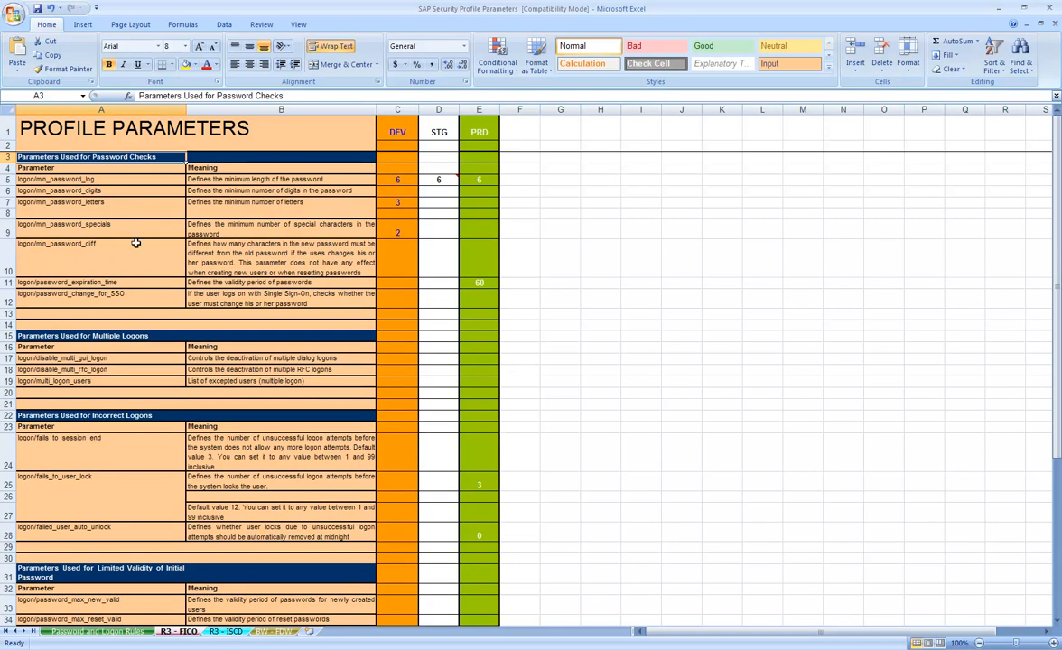
click(97, 191)
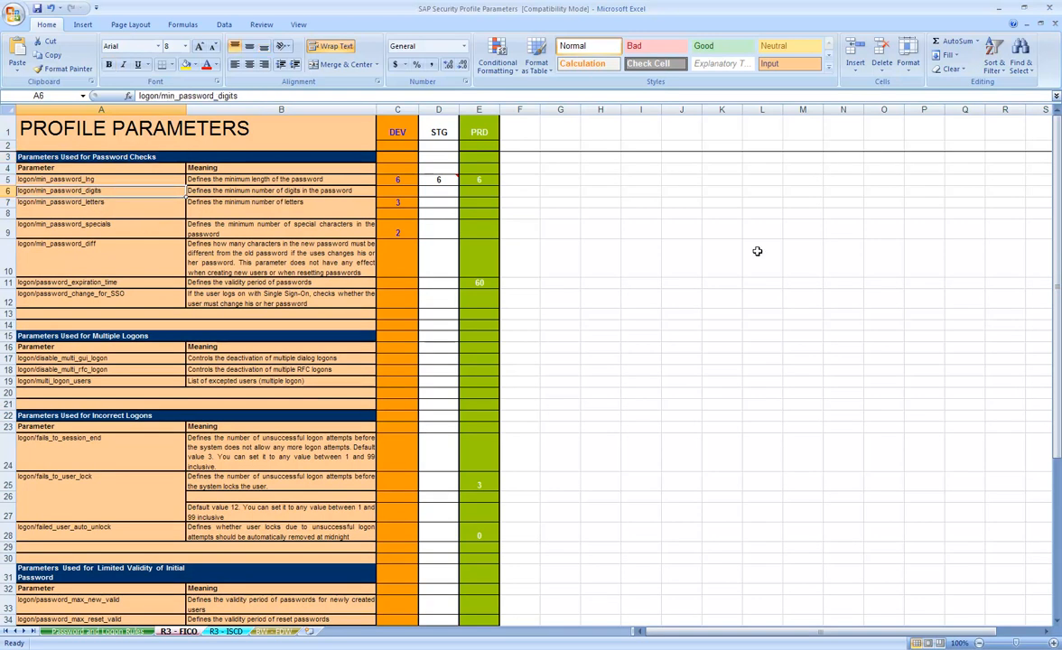
Step: Locate the rdisp/gui_auto_logout parameter under Other Logon Parameters and examine its meaning and its system values
drag(1055, 236, 1051, 403)
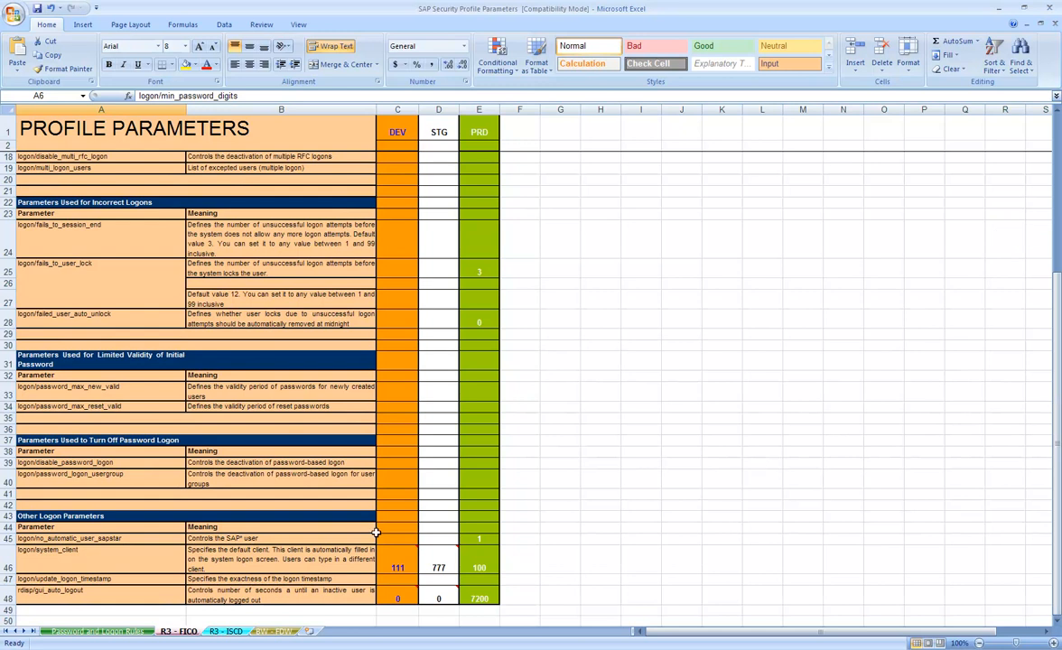
click(127, 593)
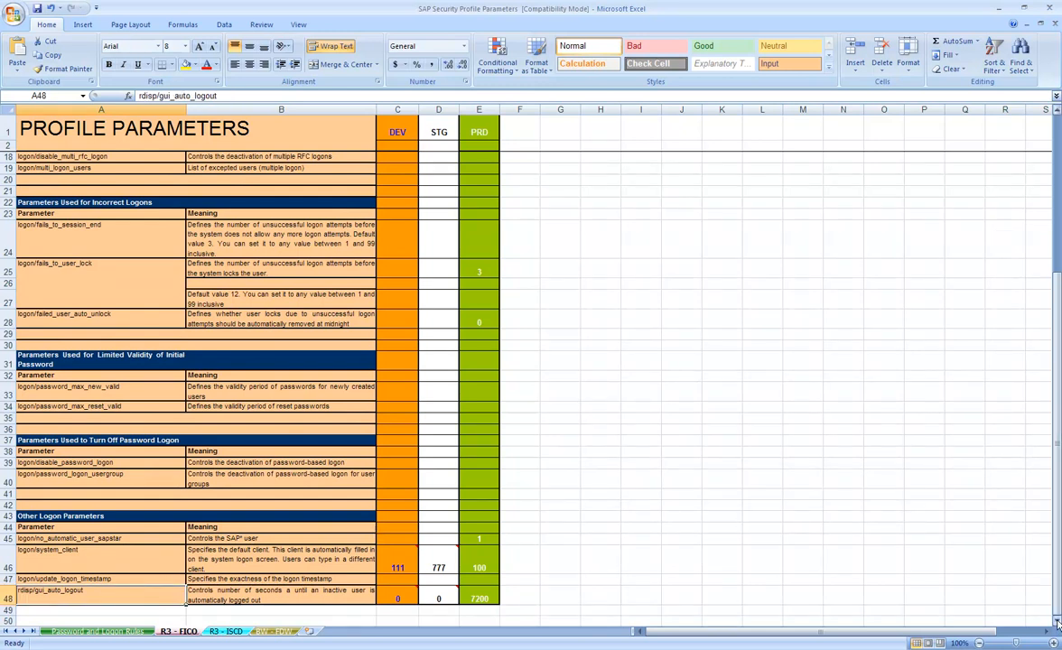
scroll(971, 576, down, 2)
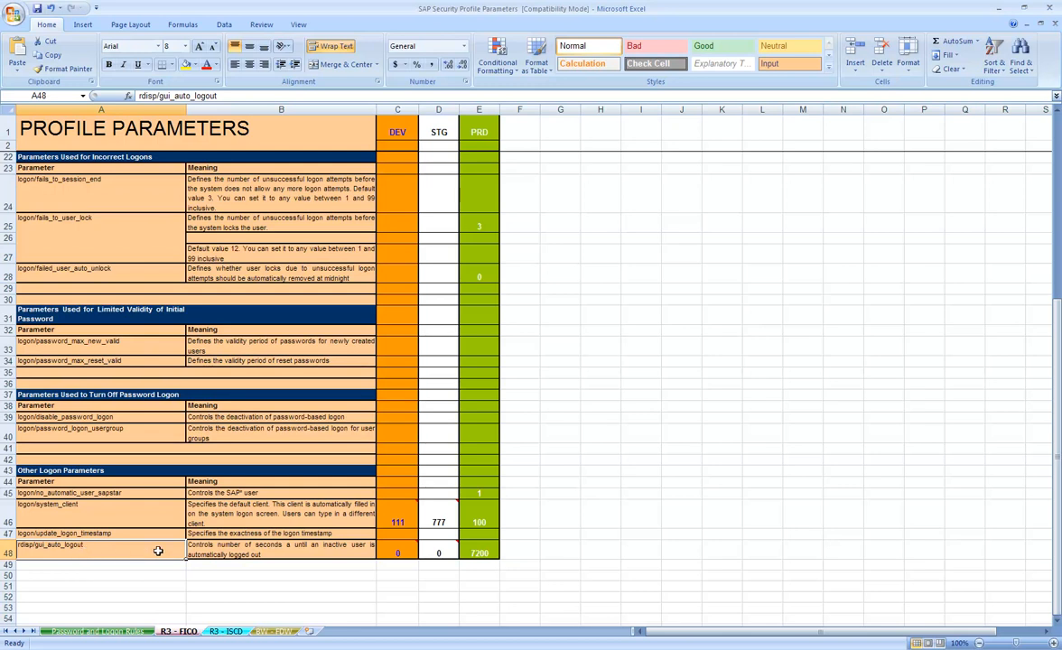
Step: Examine the PRD value of rdisp/gui_auto_logout against the parameter's name and meaning
click(479, 554)
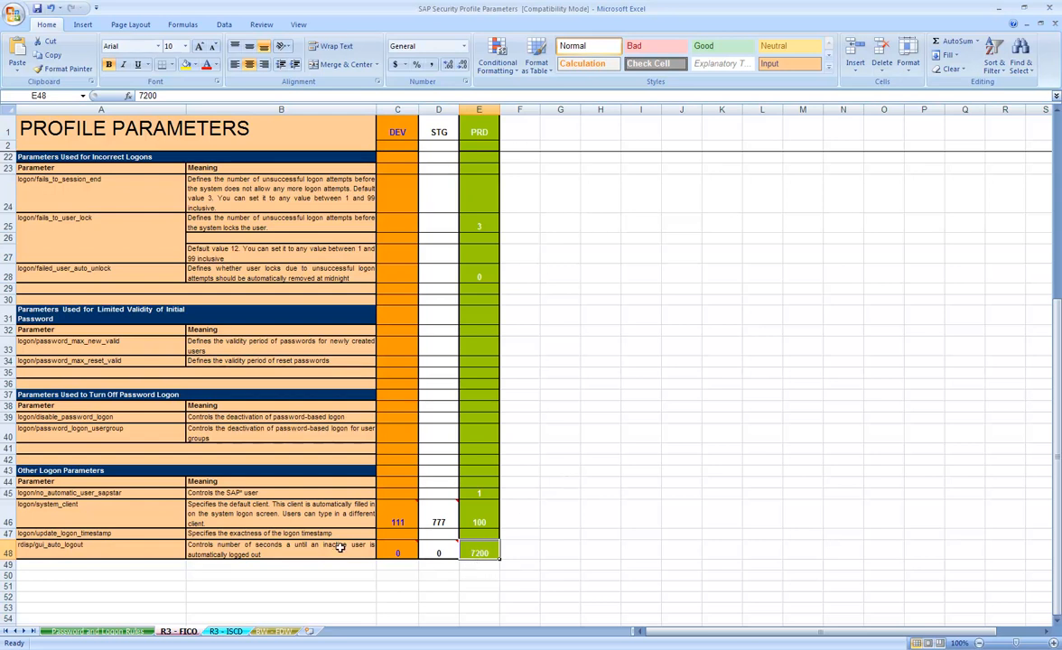
click(142, 546)
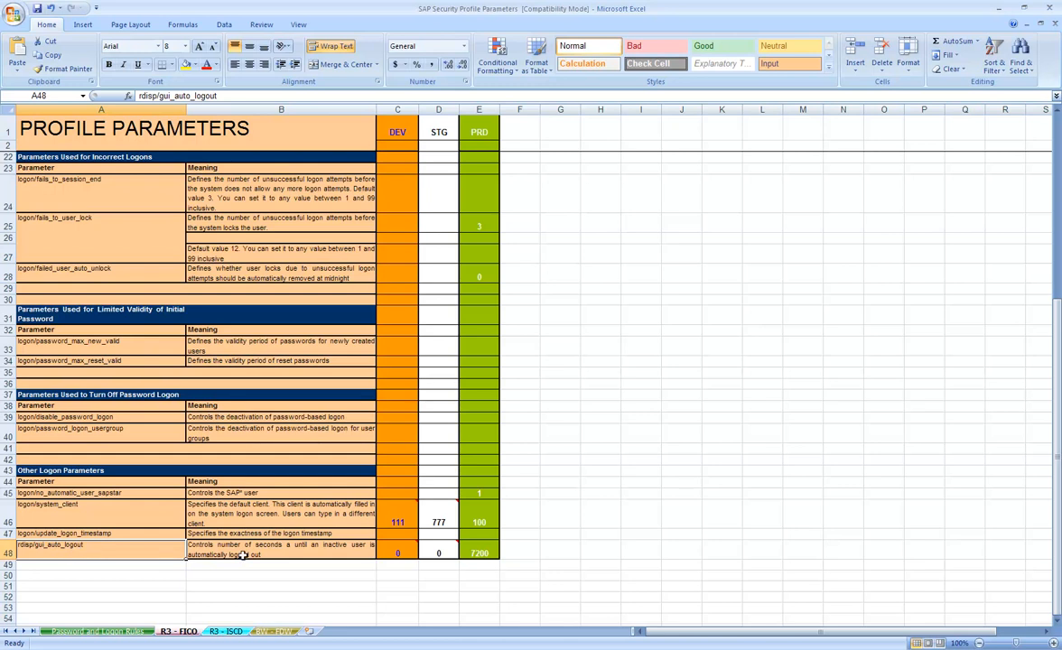
click(482, 551)
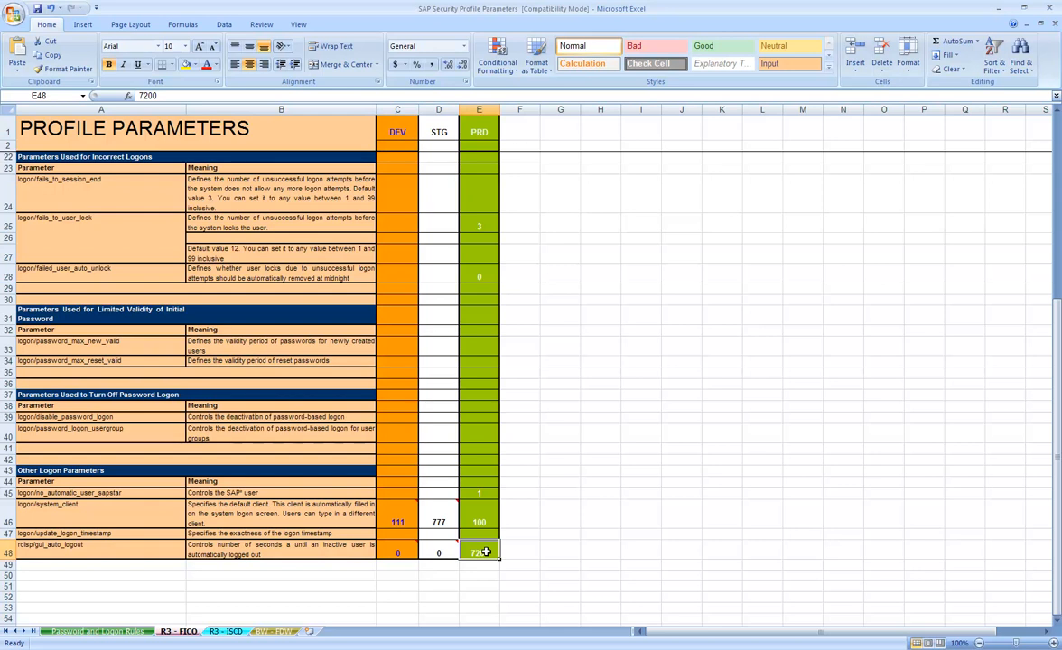
click(103, 554)
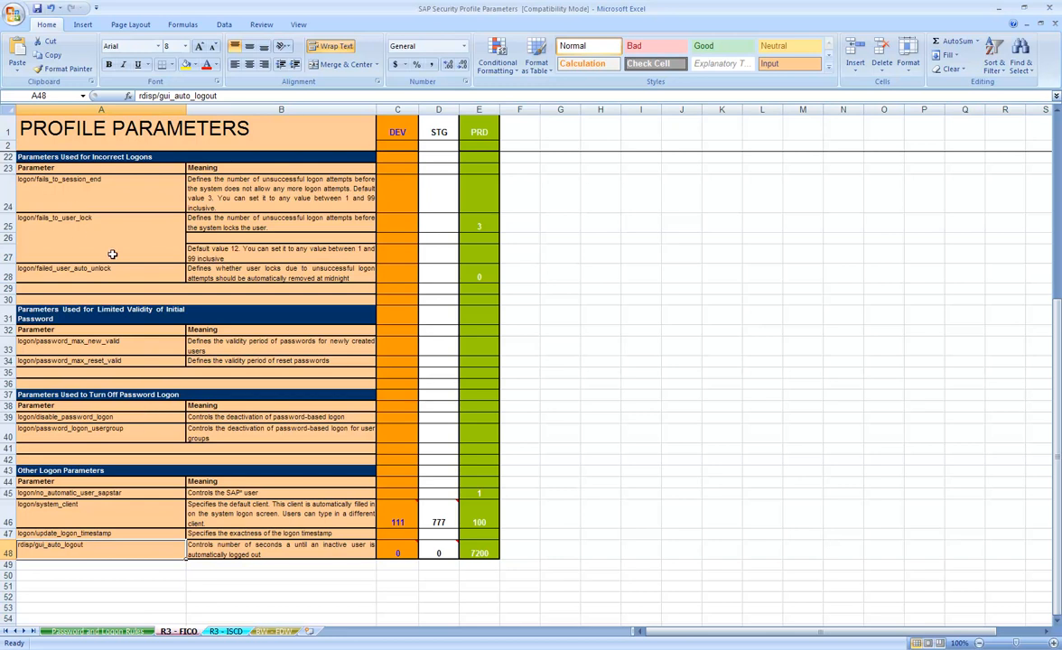
Step: Switch to the SAP Easy Access session and run transaction rz10 for editing profiles
click(442, 649)
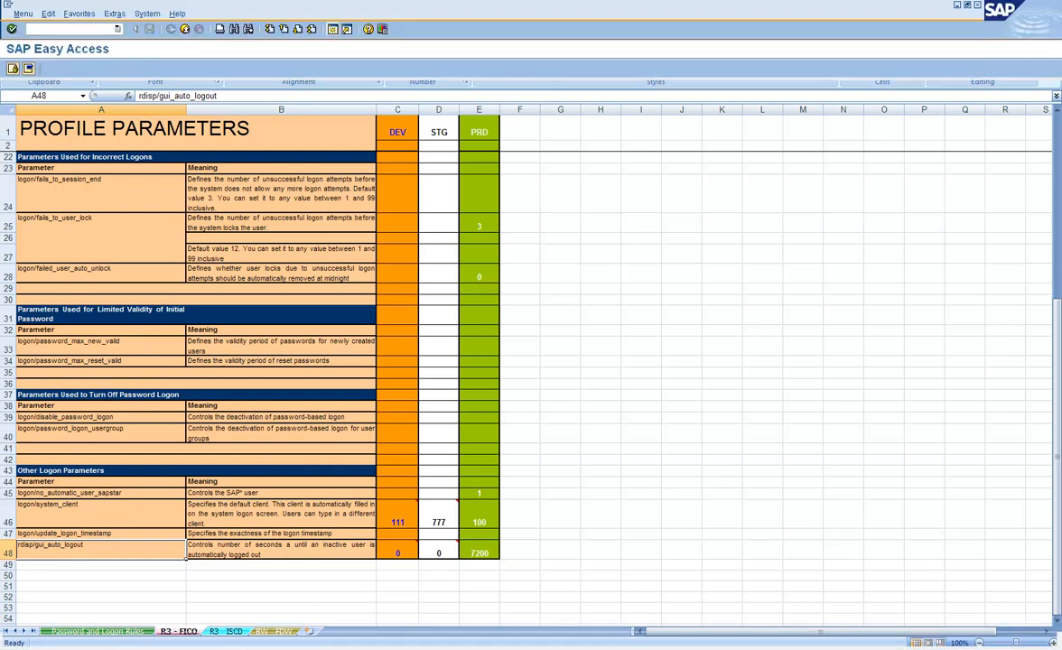
click(102, 28)
text(rz10)
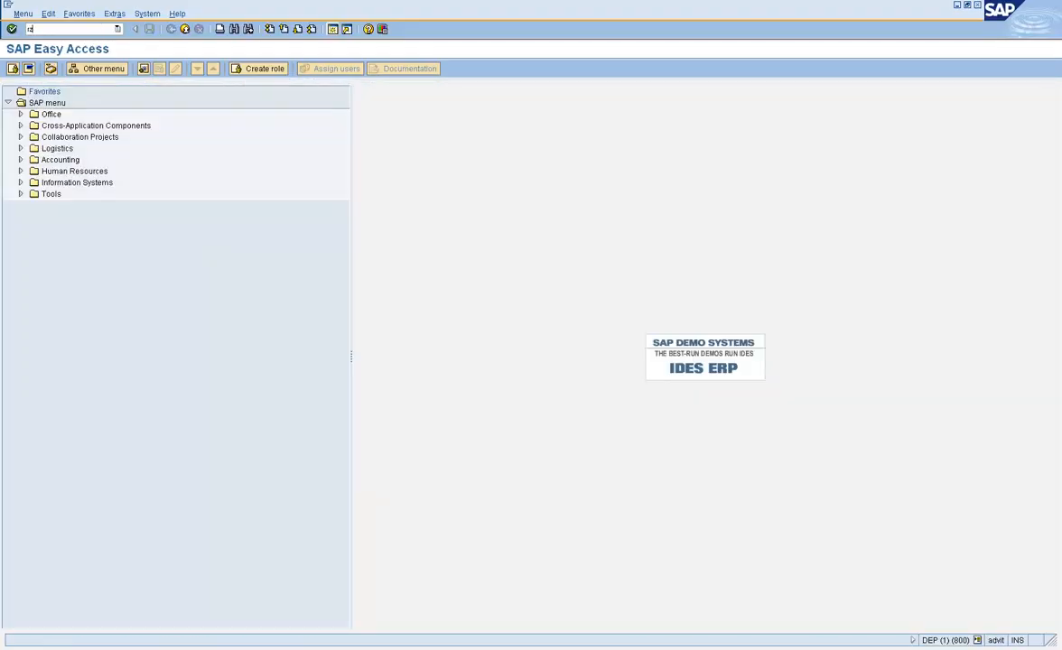
key(Return)
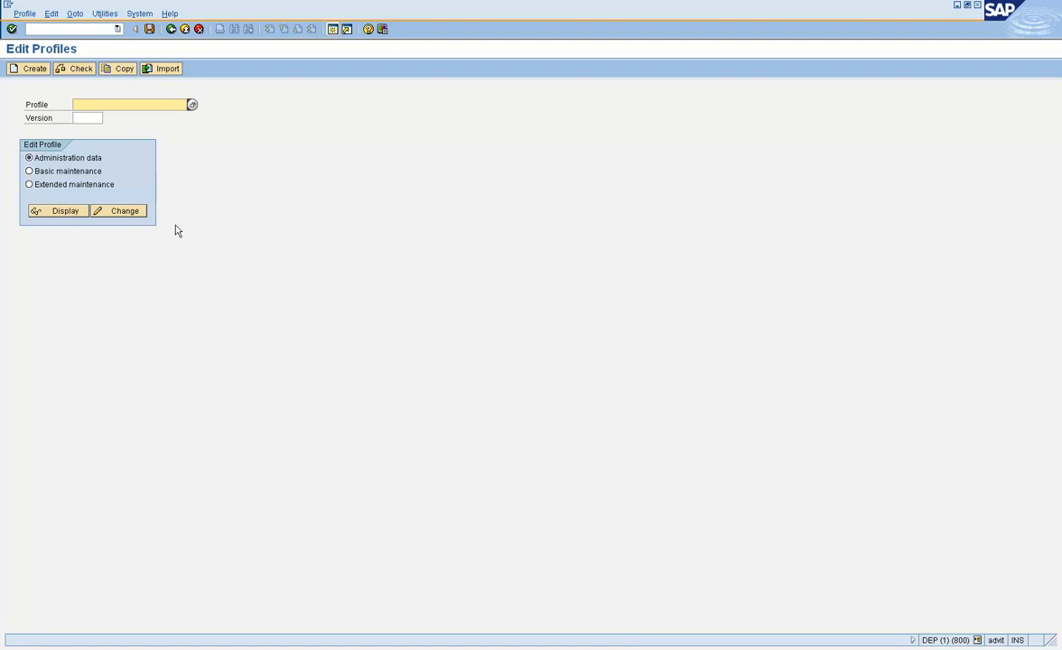
Step: Look through the start and instance profiles in the list of available profiles and choose the DEFAULT profile
click(191, 105)
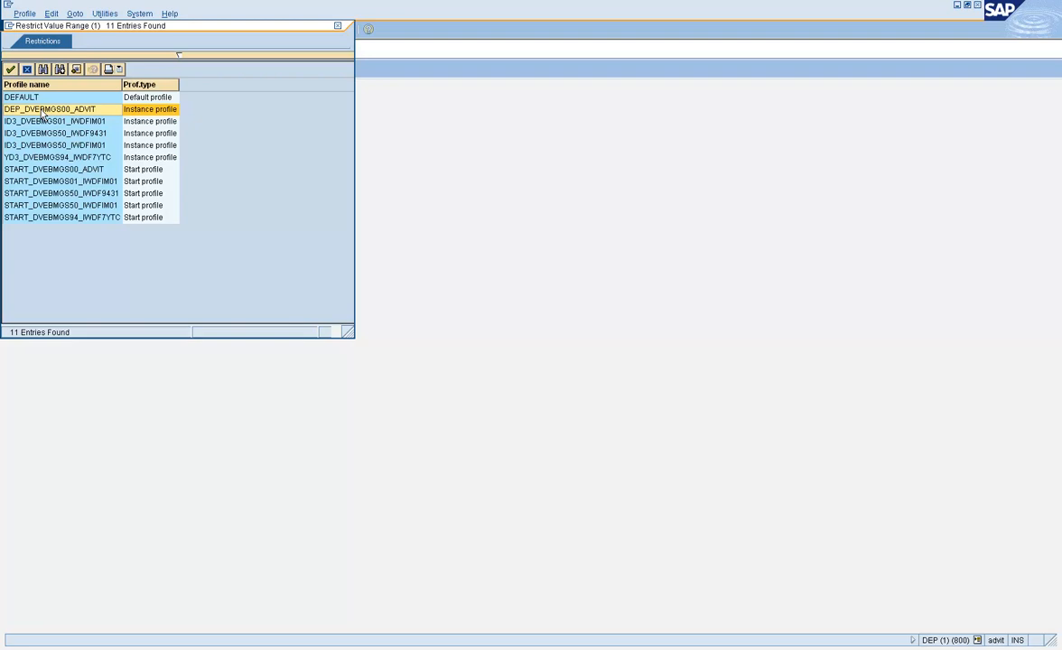
click(70, 173)
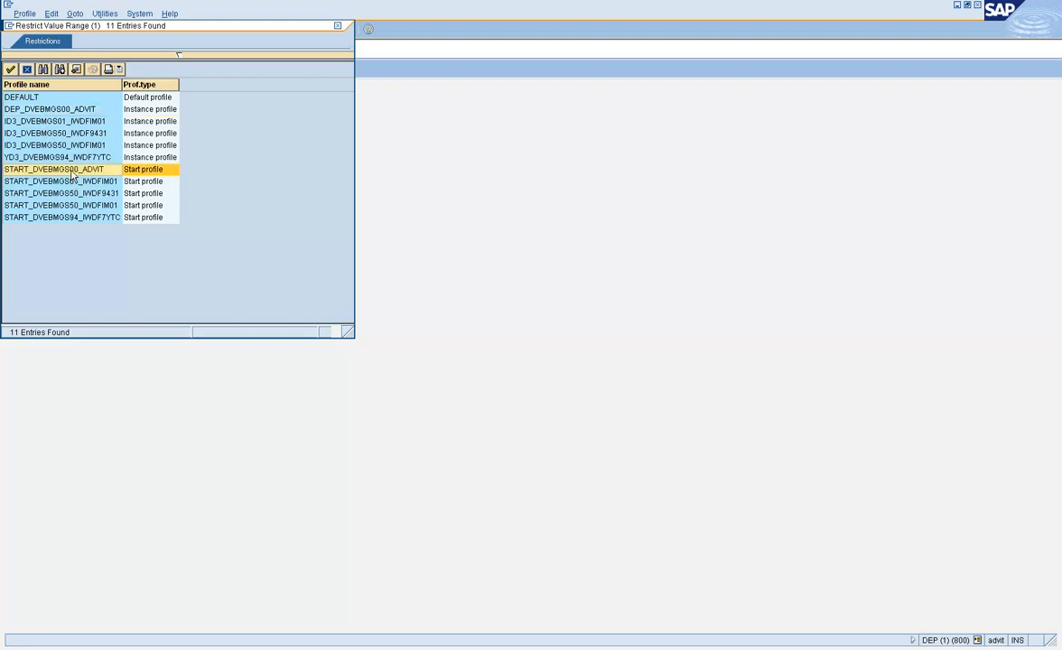
click(40, 112)
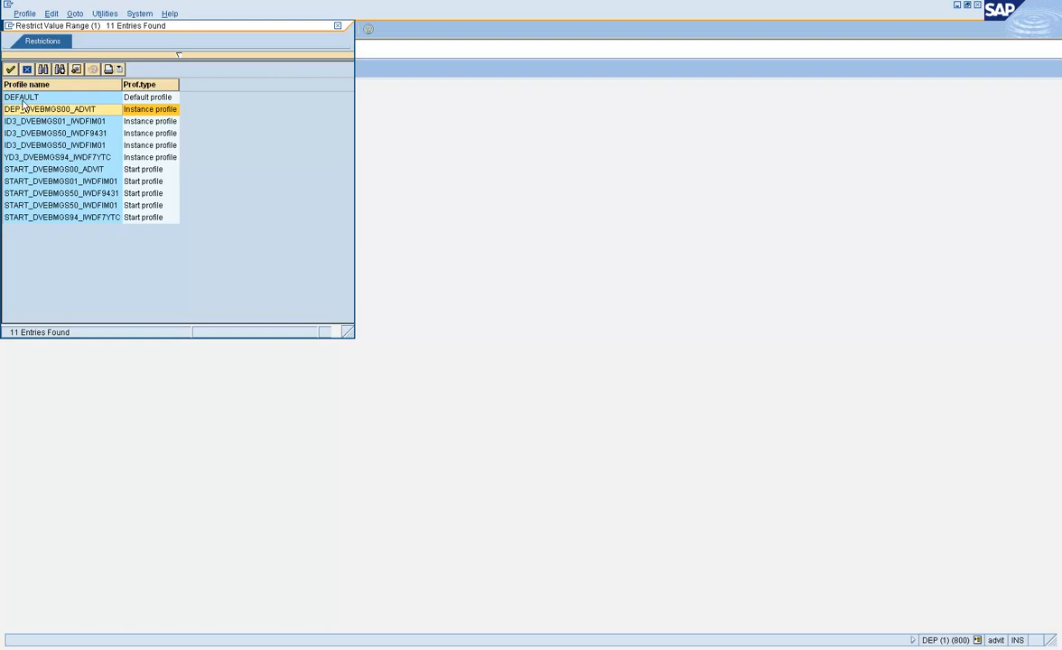
click(22, 99)
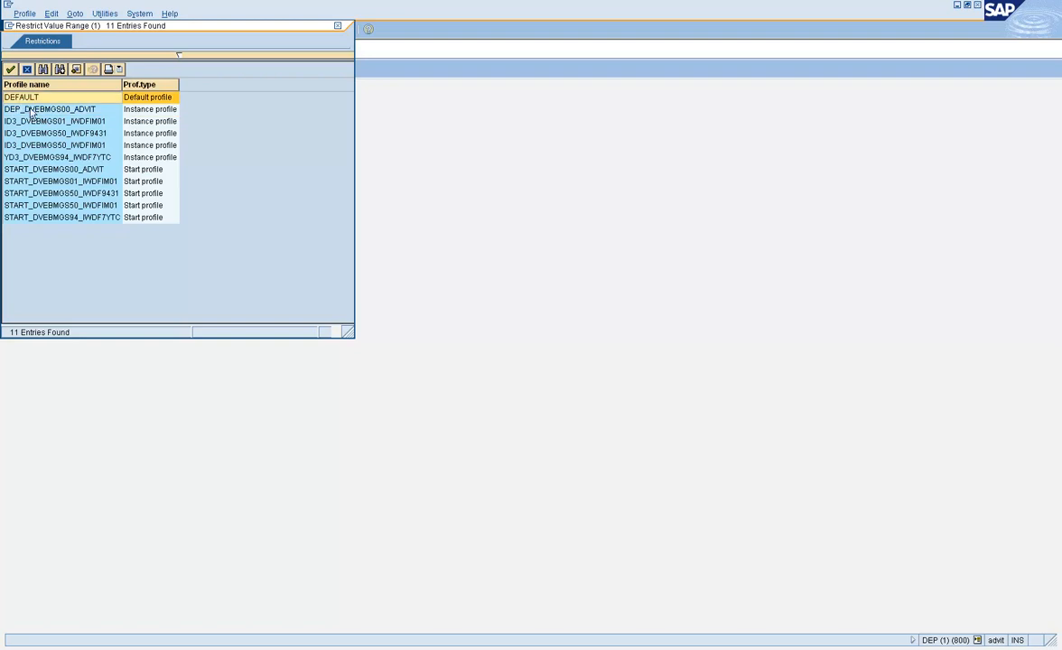
click(32, 112)
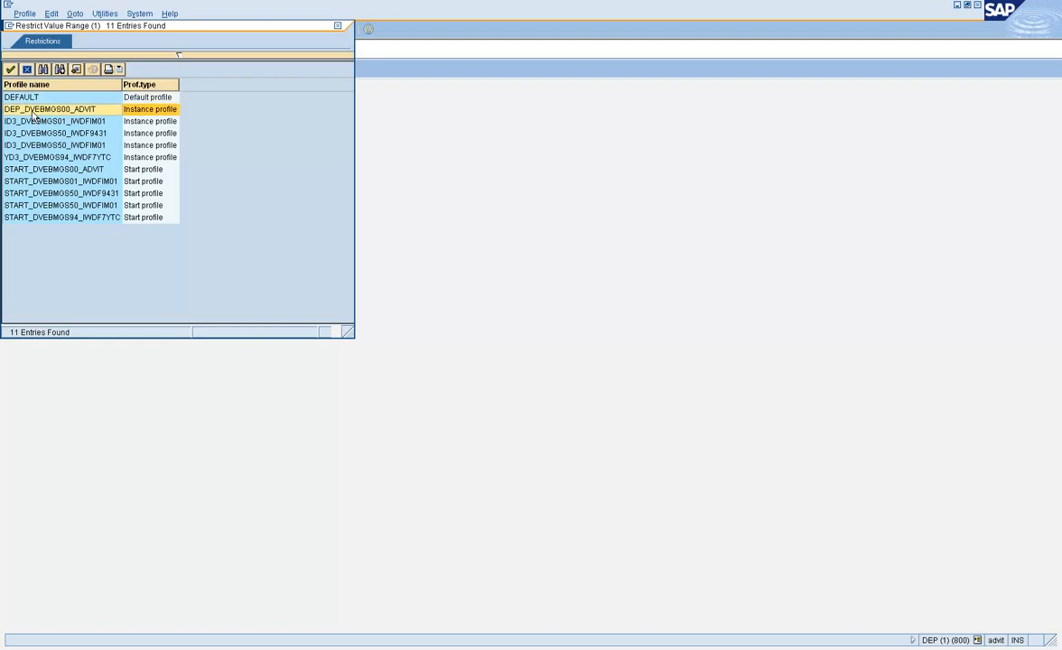
double_click(27, 100)
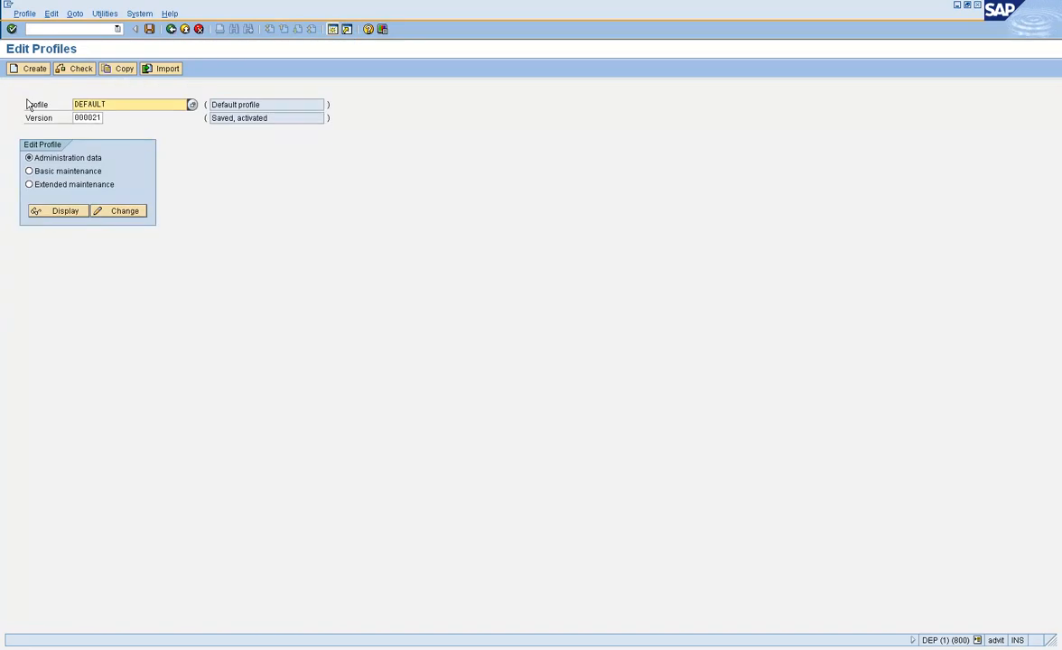
Step: Open the DEFAULT profile for changing in extended maintenance and examine its login/system_client parameter
click(57, 187)
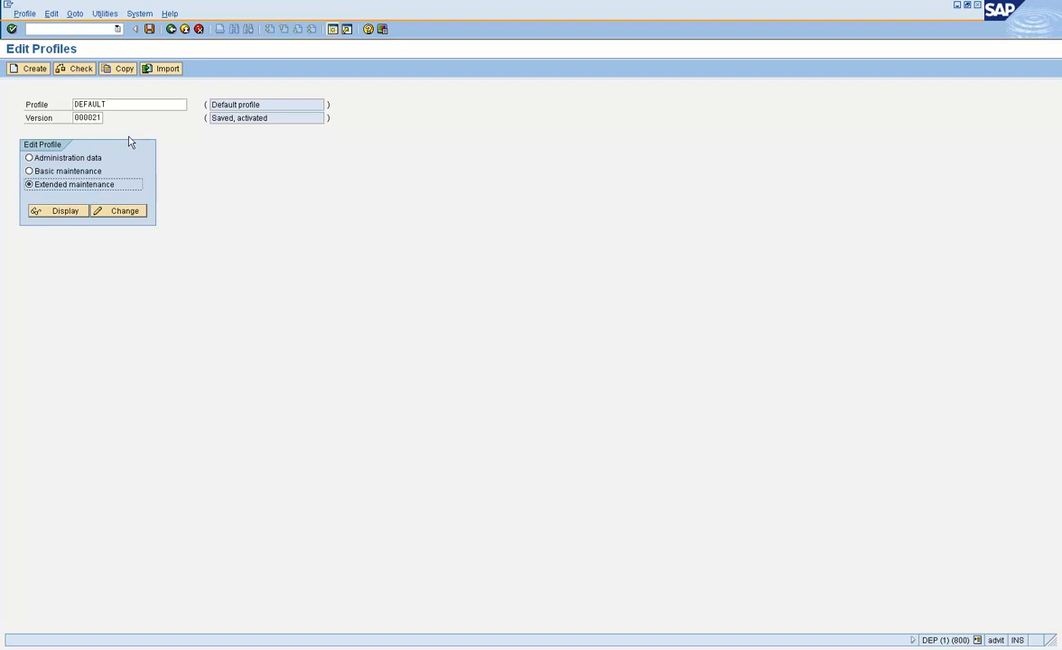
click(127, 219)
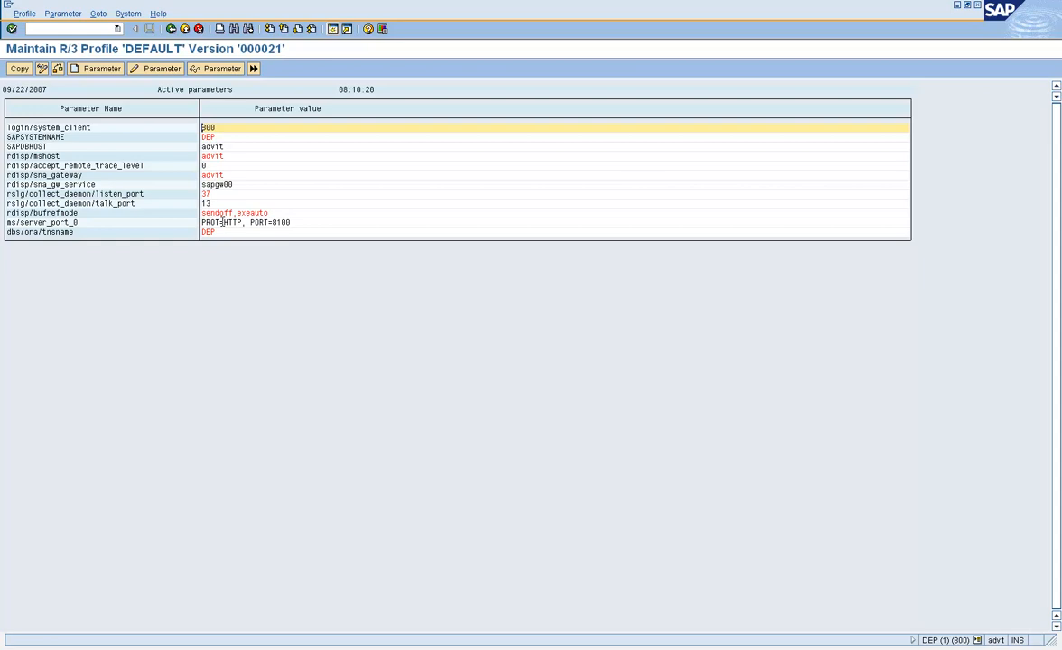
click(86, 130)
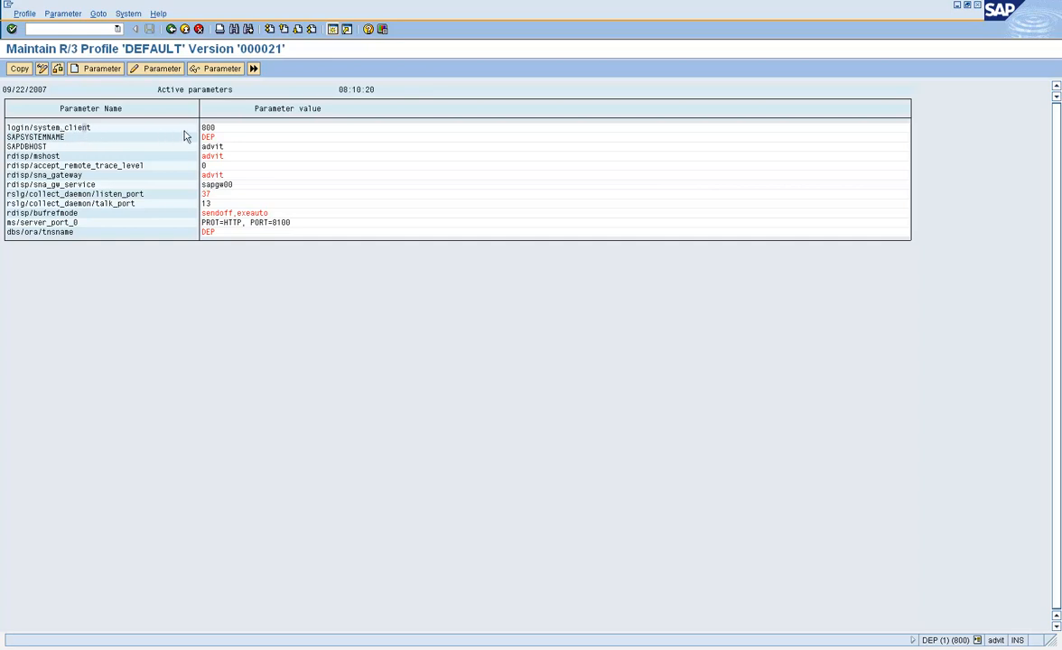
click(207, 128)
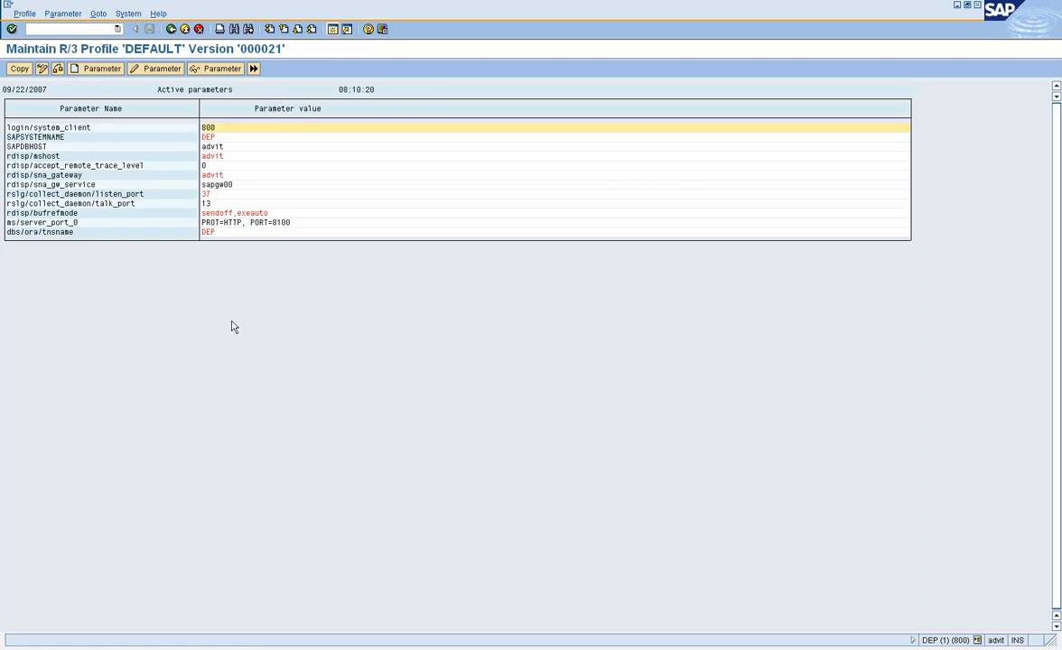
Step: Open a logon screen for the DEP system and compare its prefilled client with the DEFAULT profile's login/system_client value
click(294, 648)
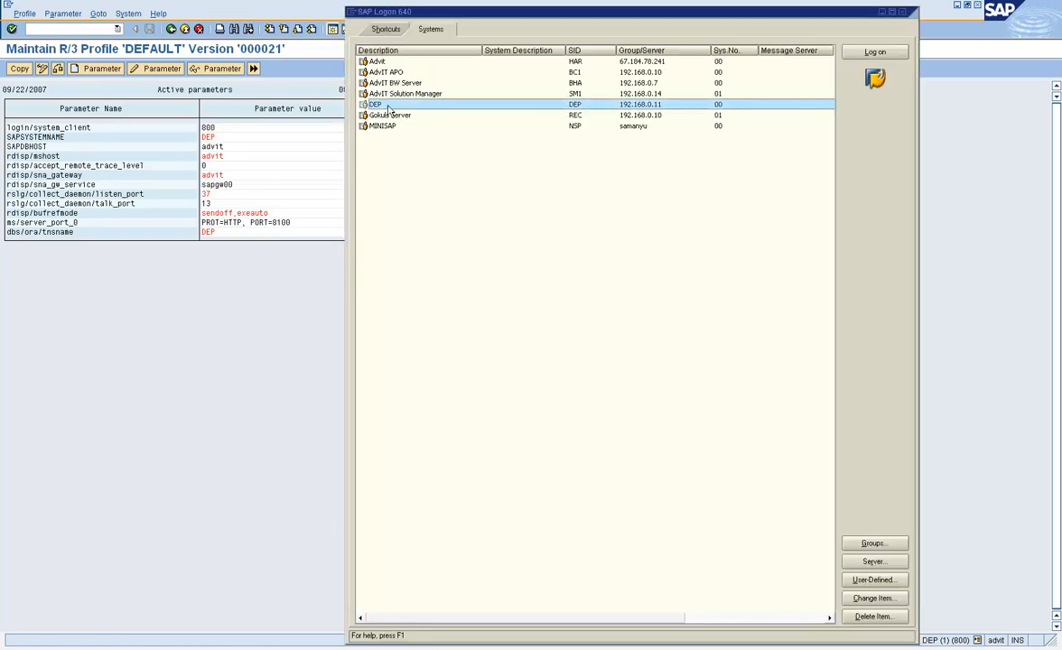
double_click(389, 109)
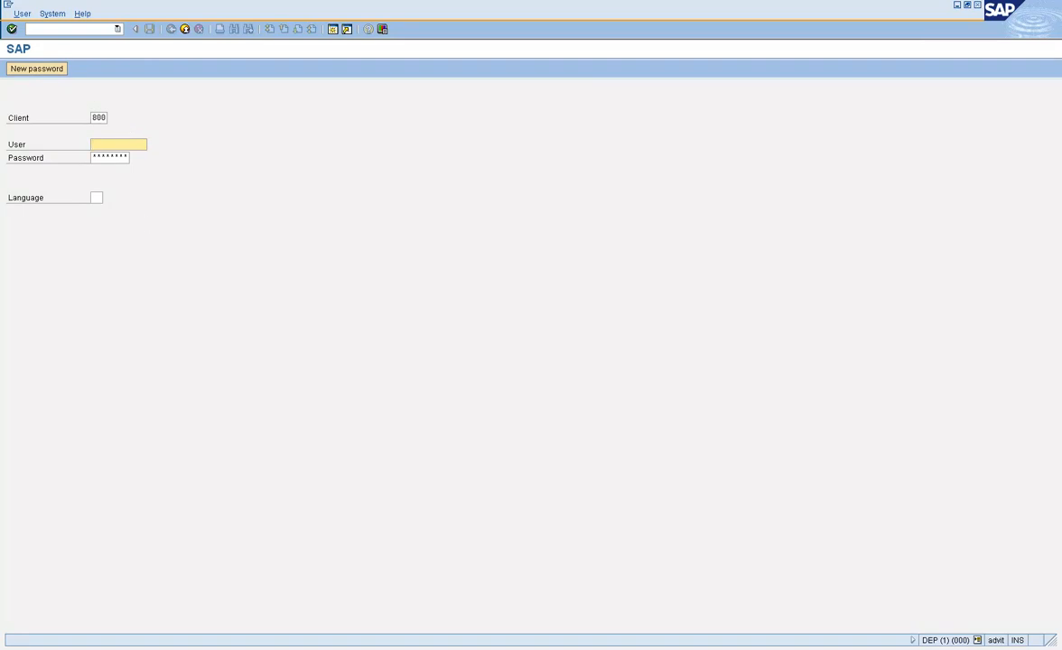
click(105, 118)
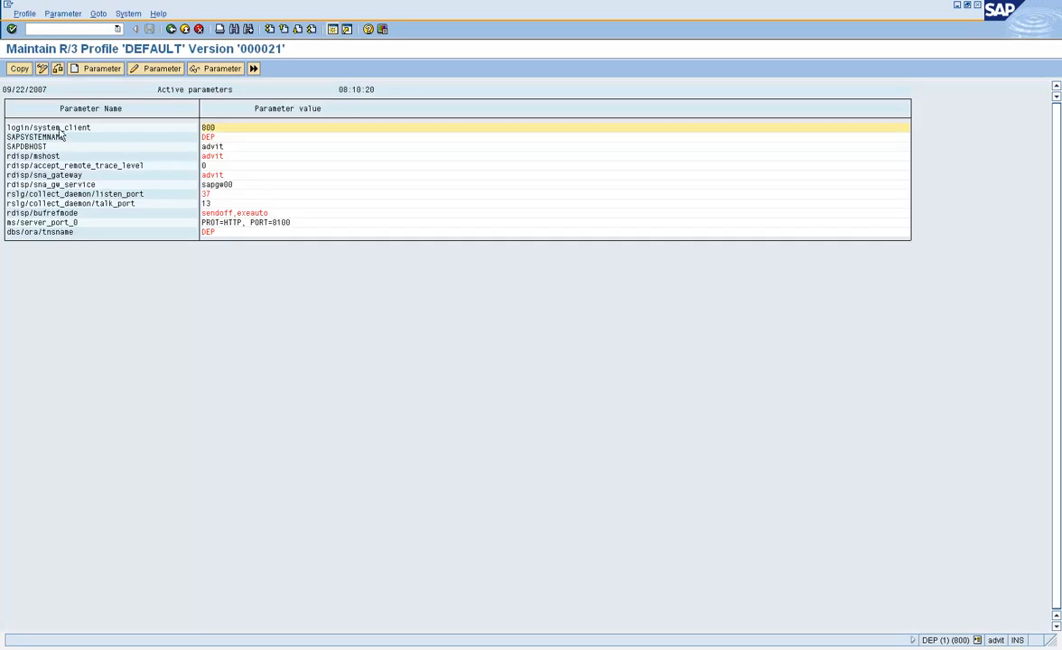
click(57, 130)
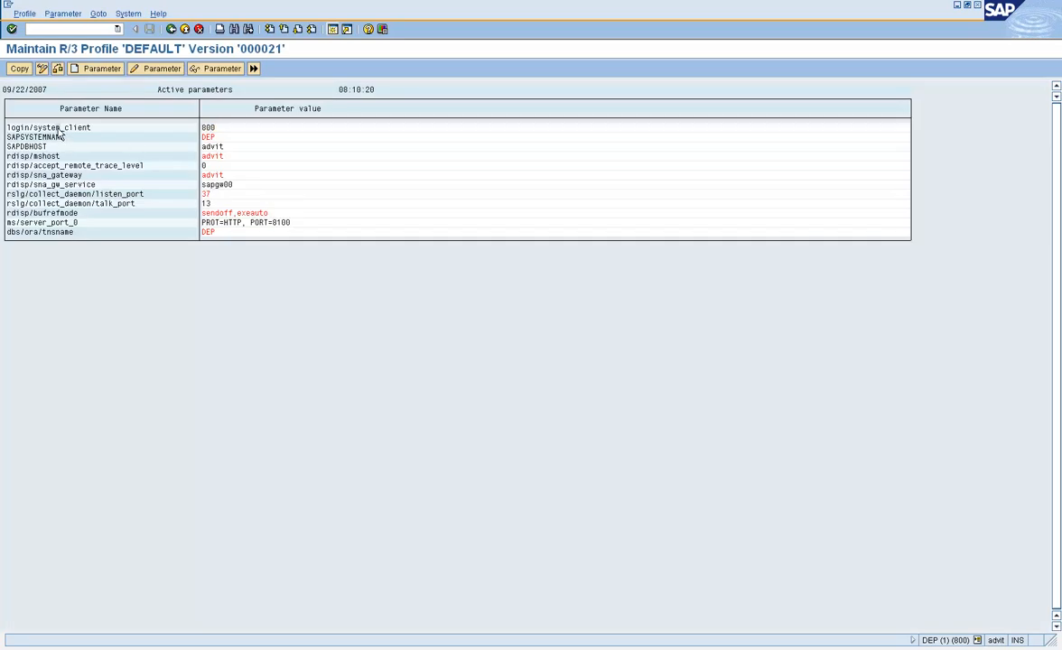
click(210, 135)
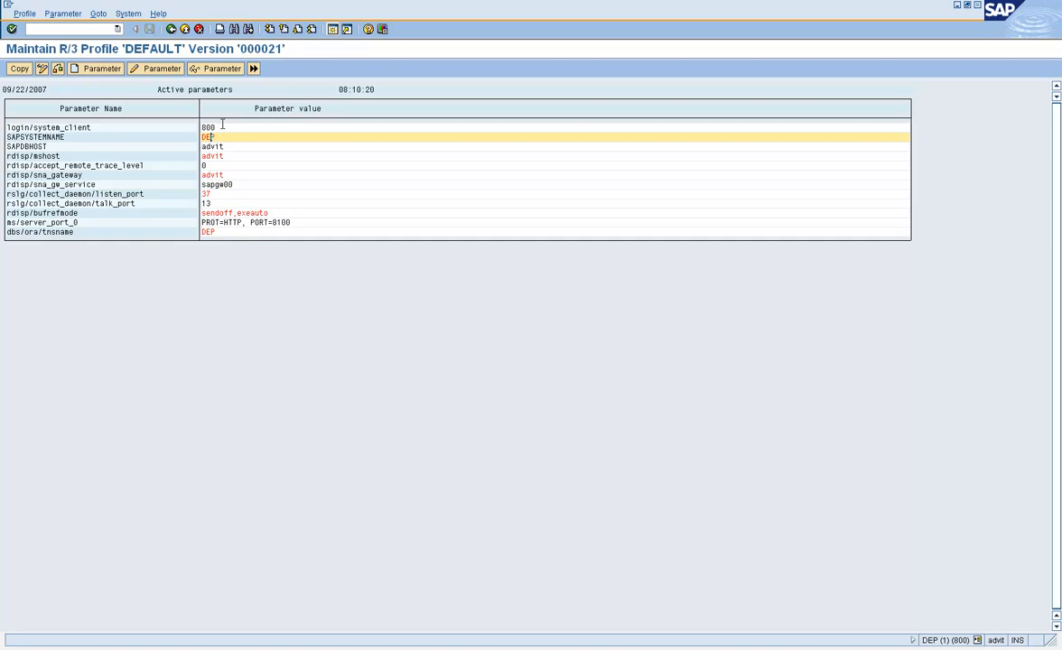
click(224, 128)
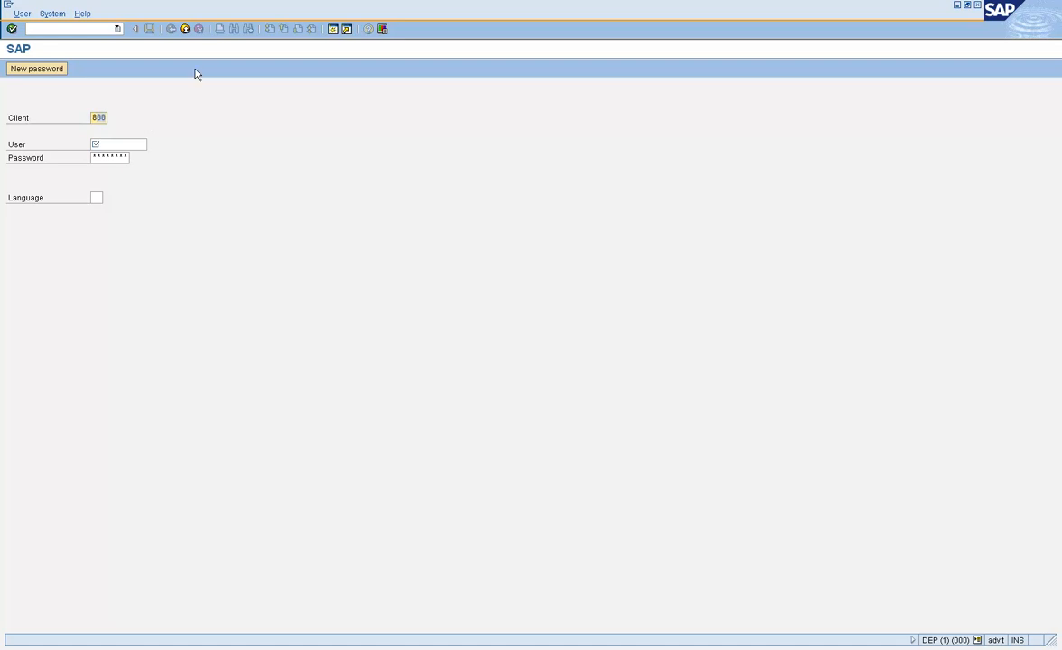
click(173, 30)
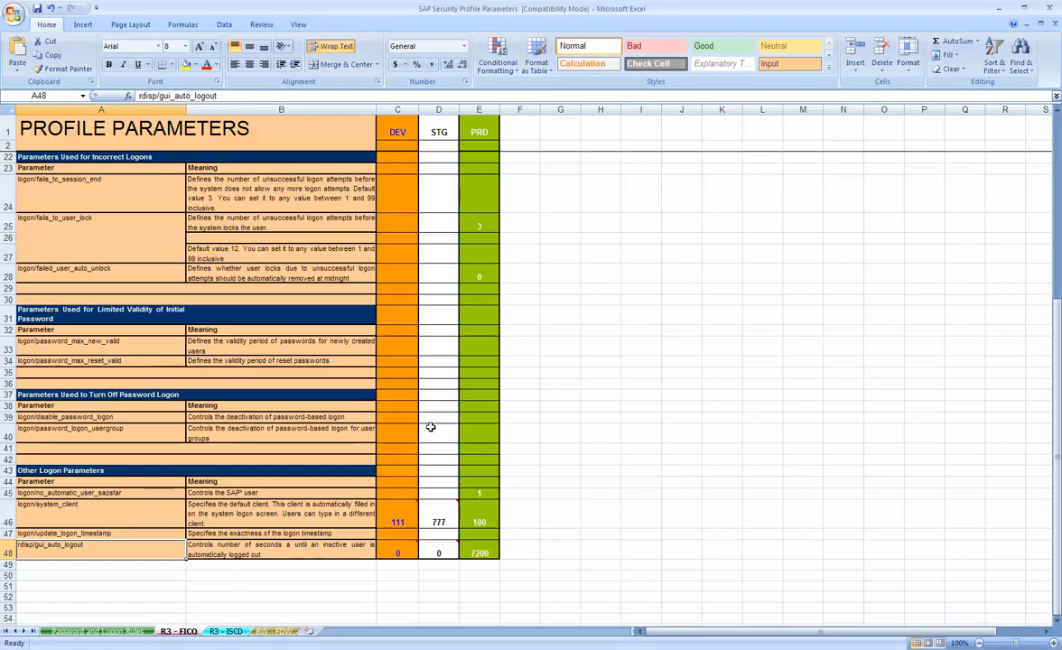
Step: Switch to the spreadsheet and review the minimum password length, minimum digits, fails_to_session_end and fails_to_user_lock parameters
scroll(973, 187, up, 6)
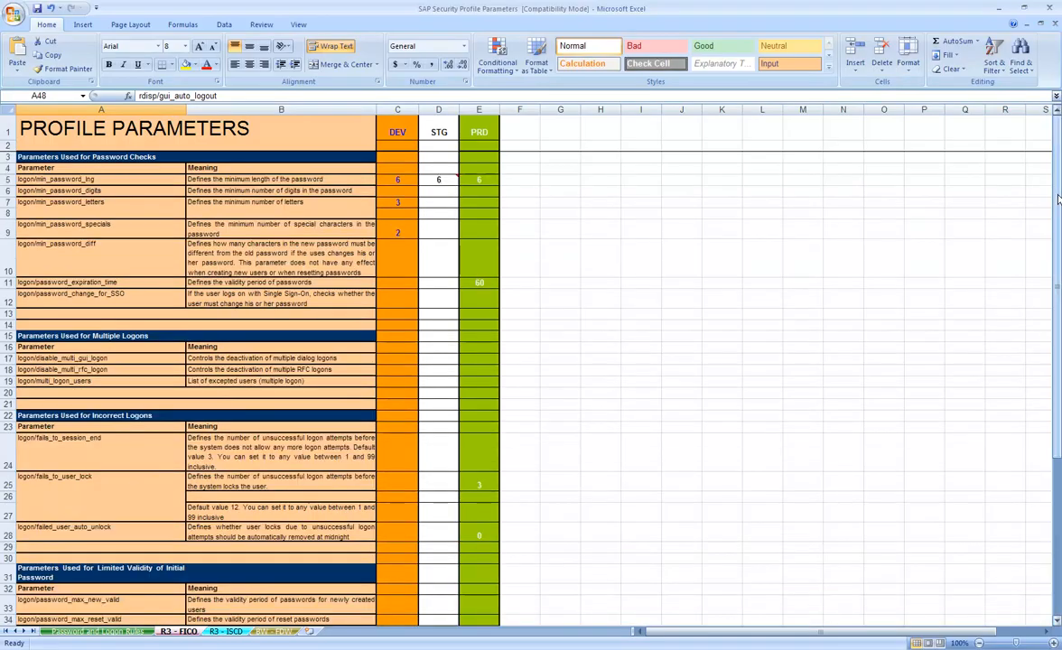
click(78, 178)
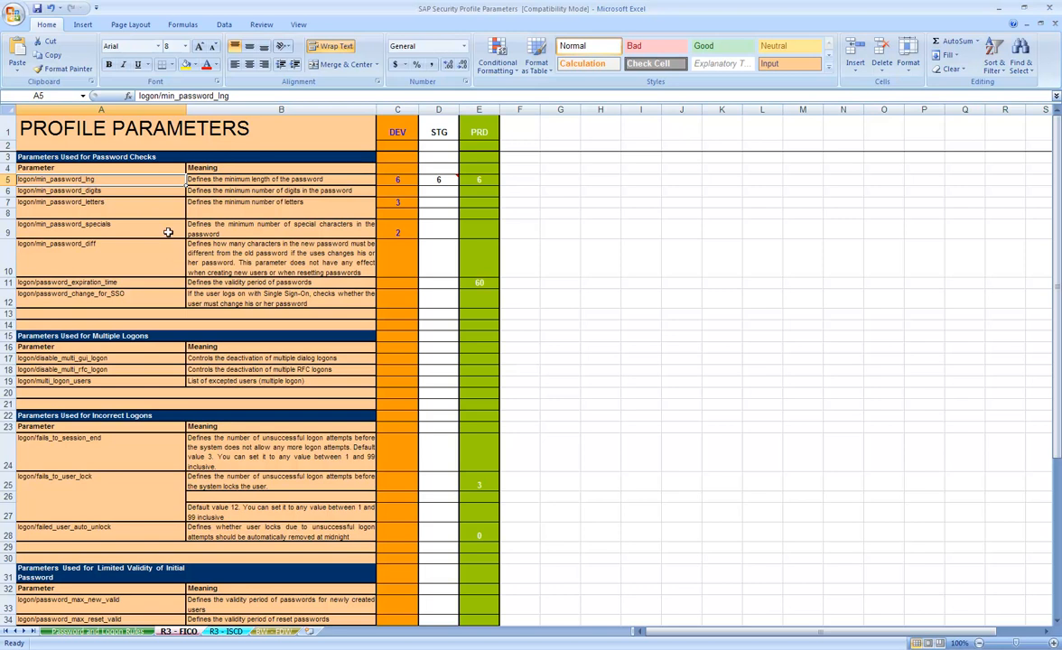
click(110, 192)
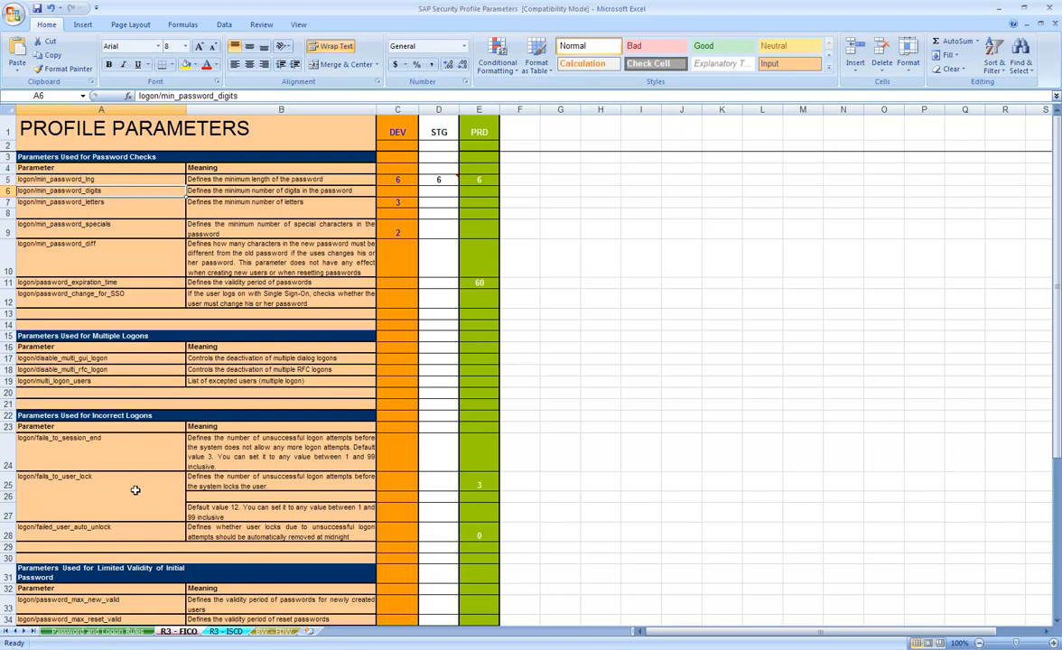
click(113, 443)
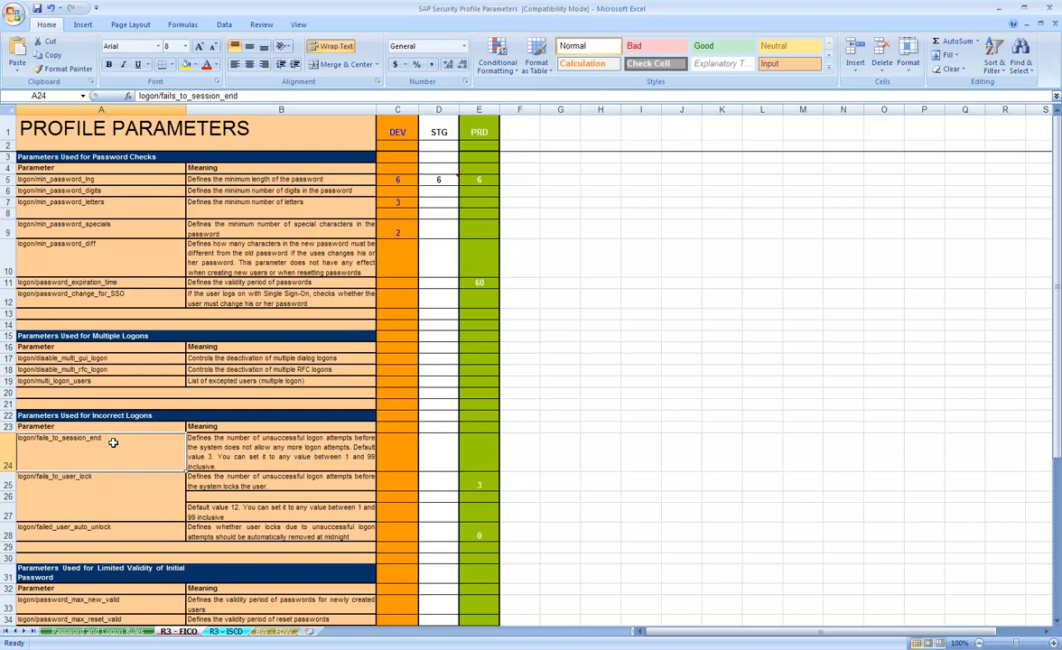
click(97, 487)
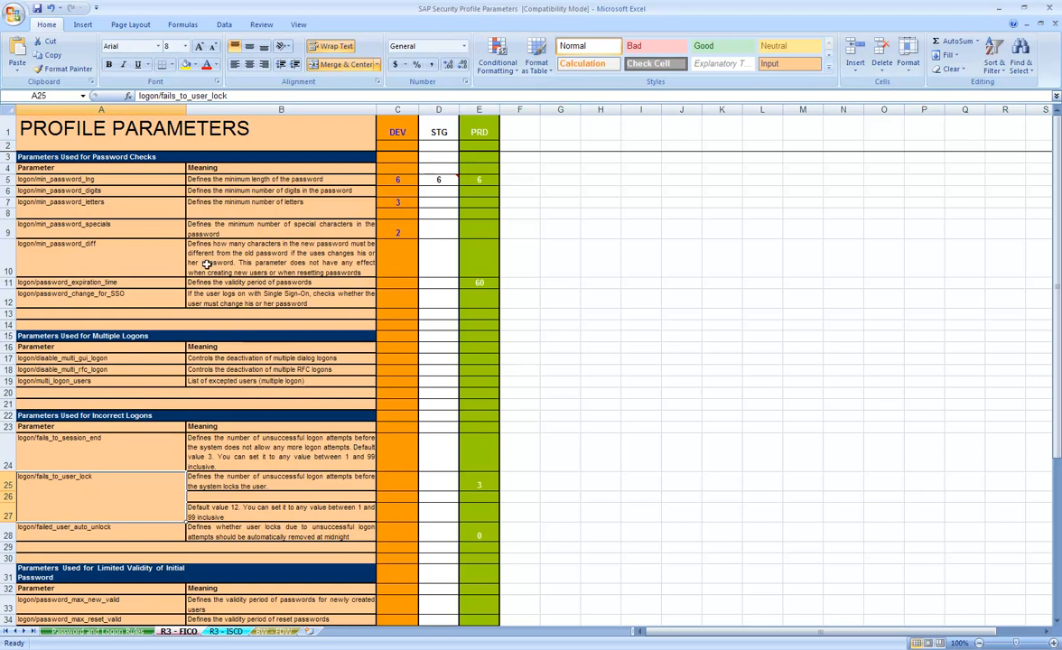
click(120, 178)
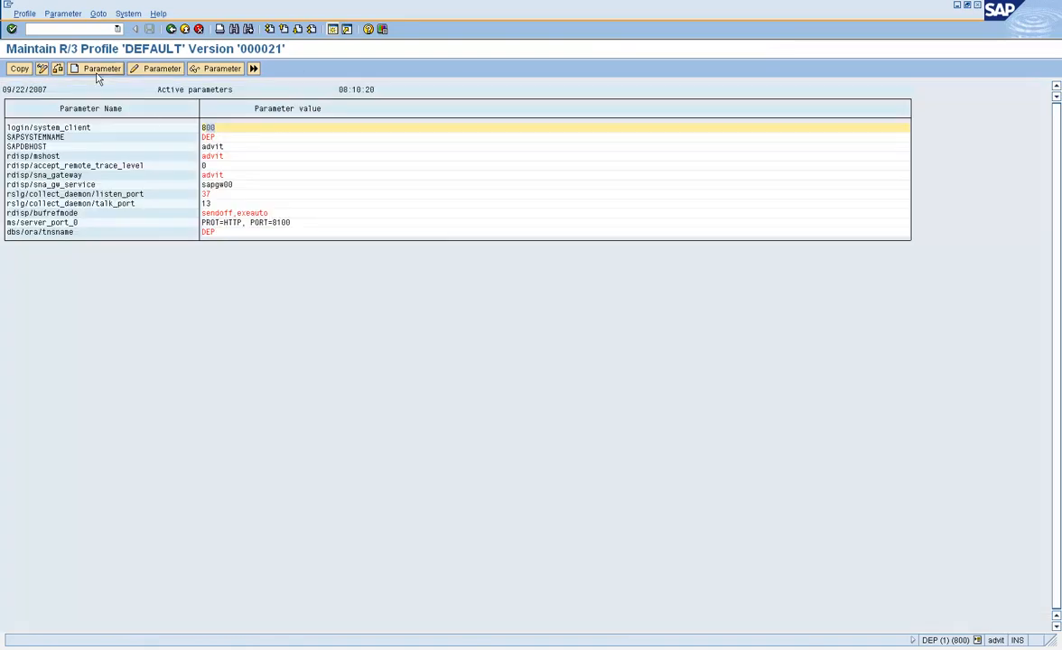
Step: Start a new parameter in SAP's DEFAULT profile and search the available parameter names for logon
click(98, 70)
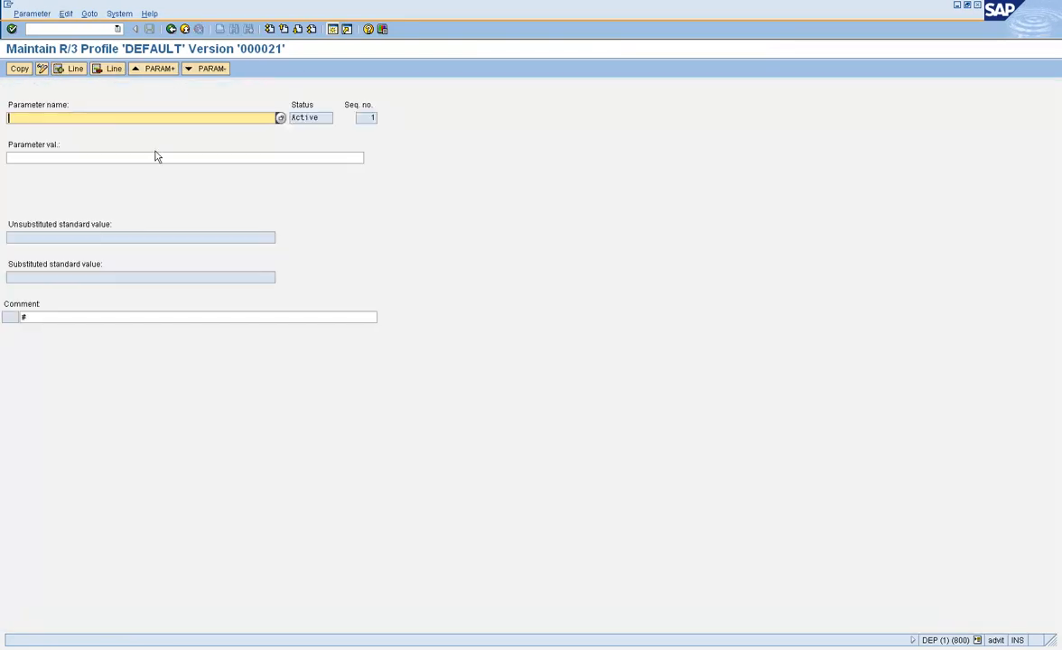
text(logon*)
key(F4)
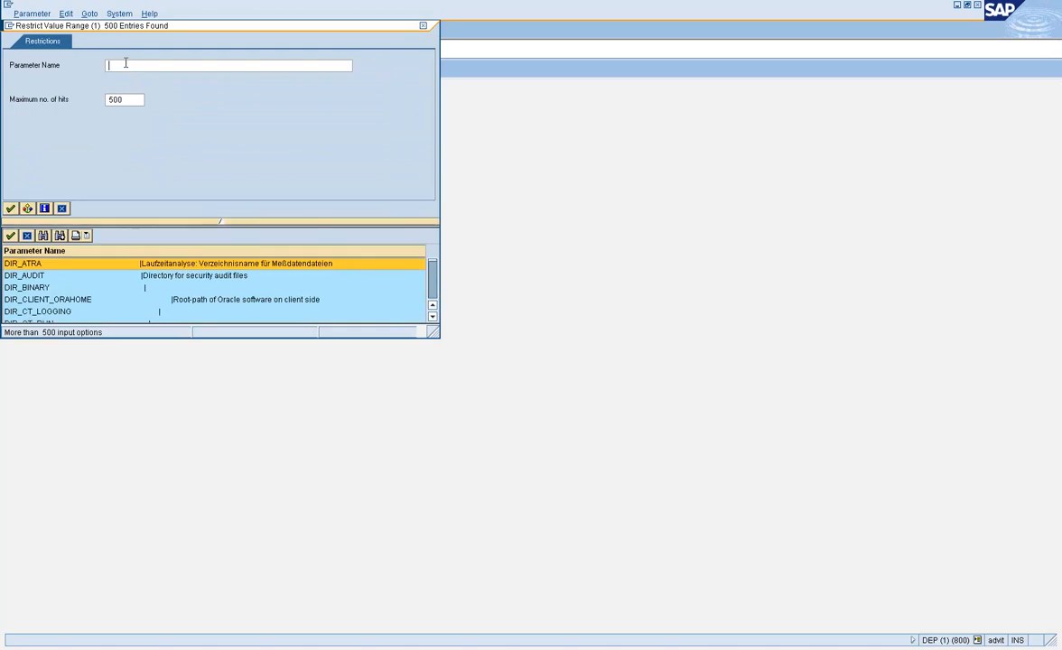
click(116, 65)
text(logon)
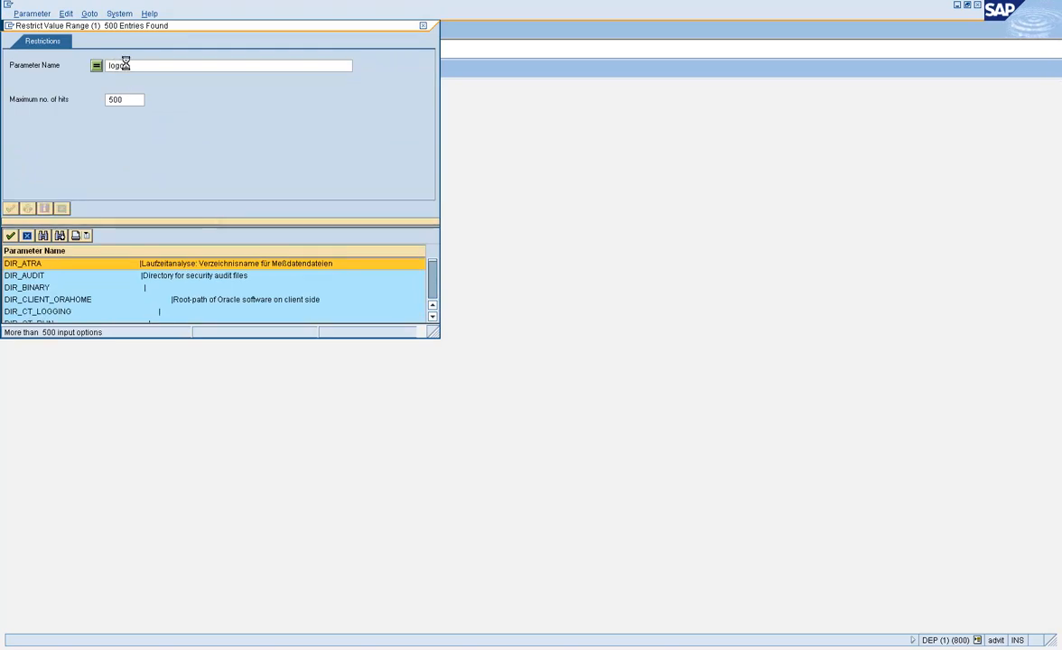
key(Return)
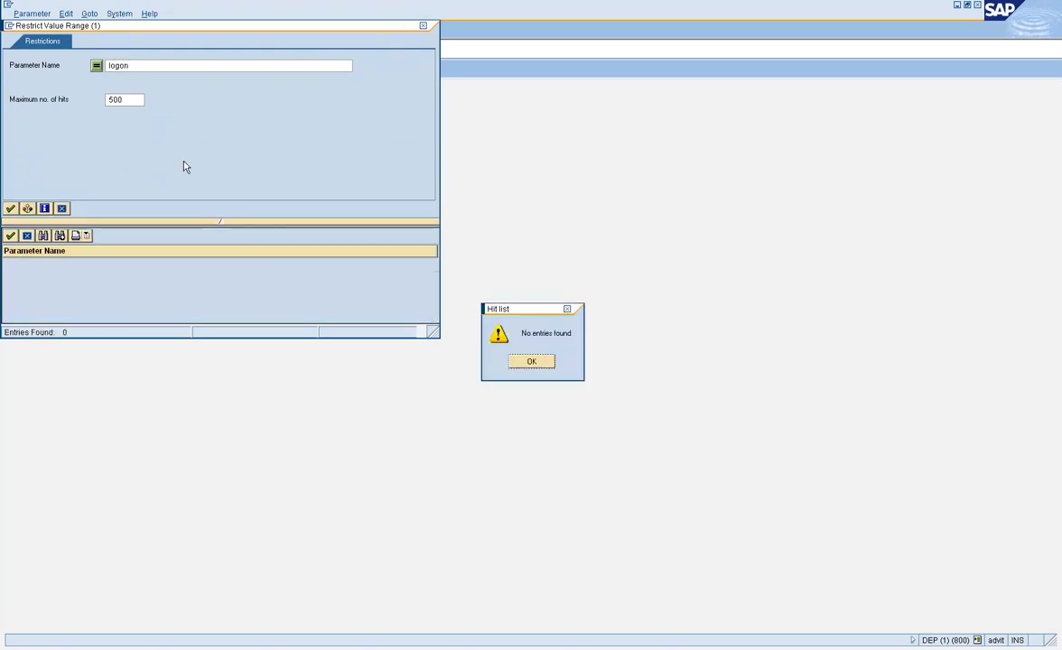
click(534, 362)
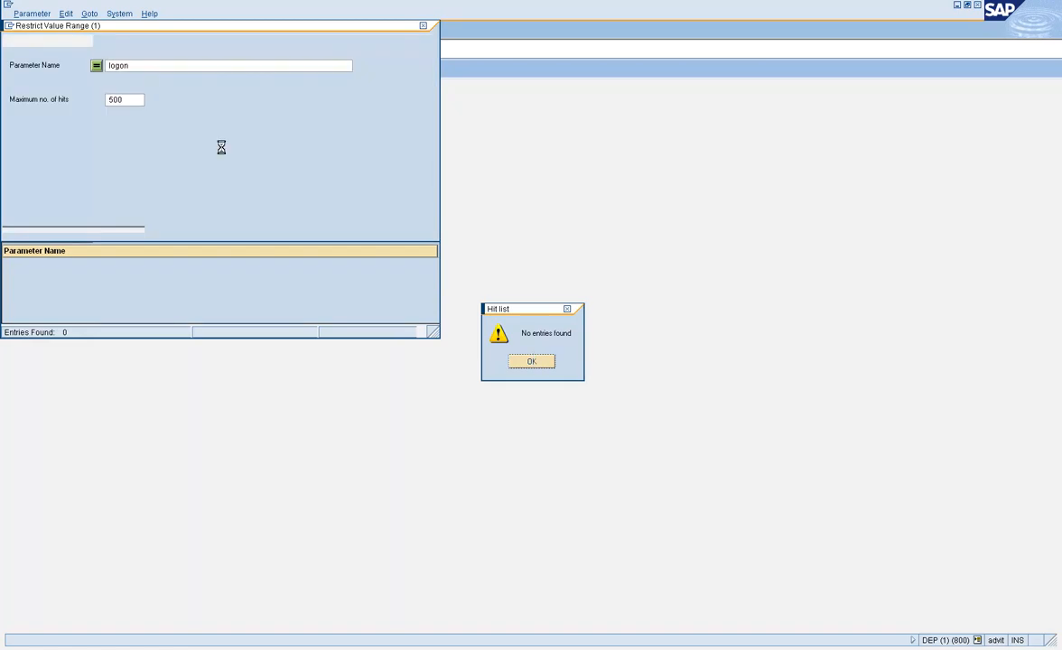
Step: Search the available parameter names for login* and choose login/min_password_lng as the new parameter
key(BackSpace)
text(o)
key(BackSpace)
text(i)
key(Return)
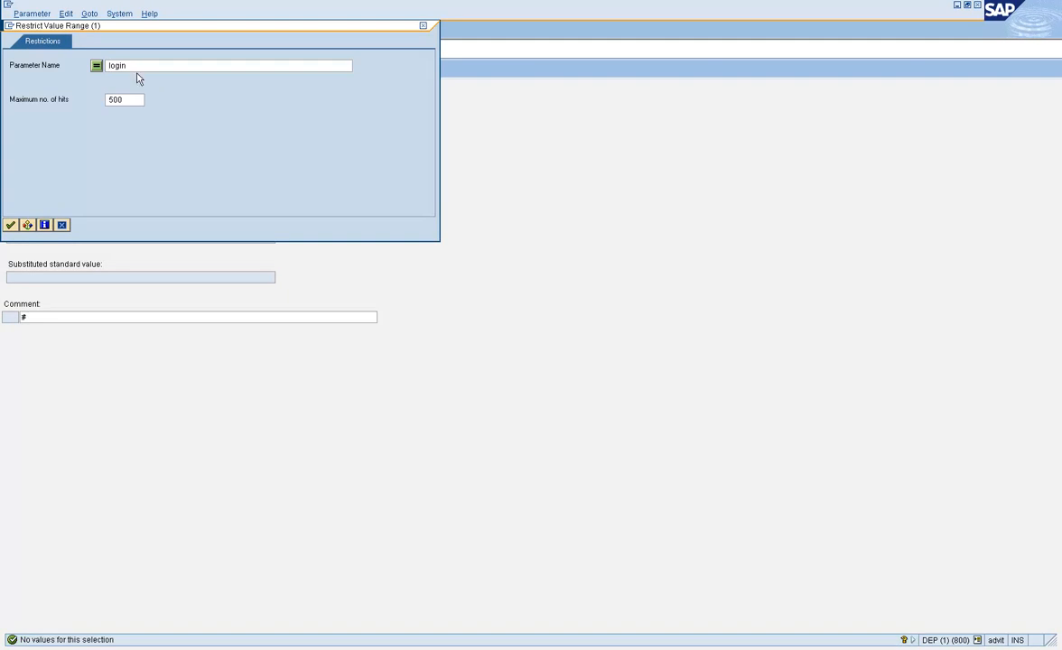
text(*)
key(Return)
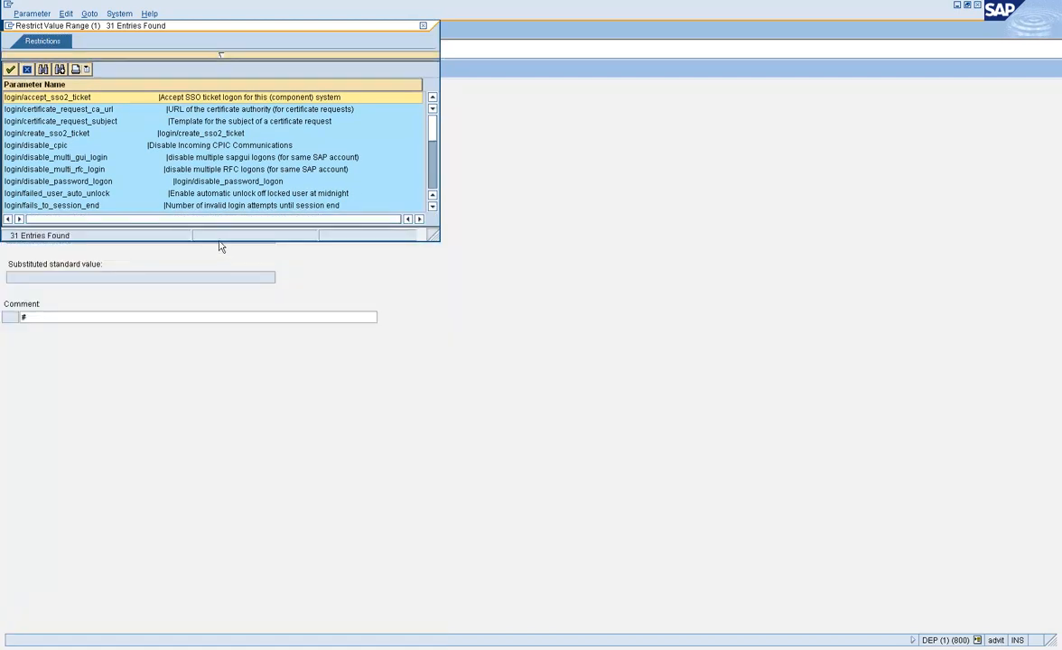
drag(220, 240, 288, 513)
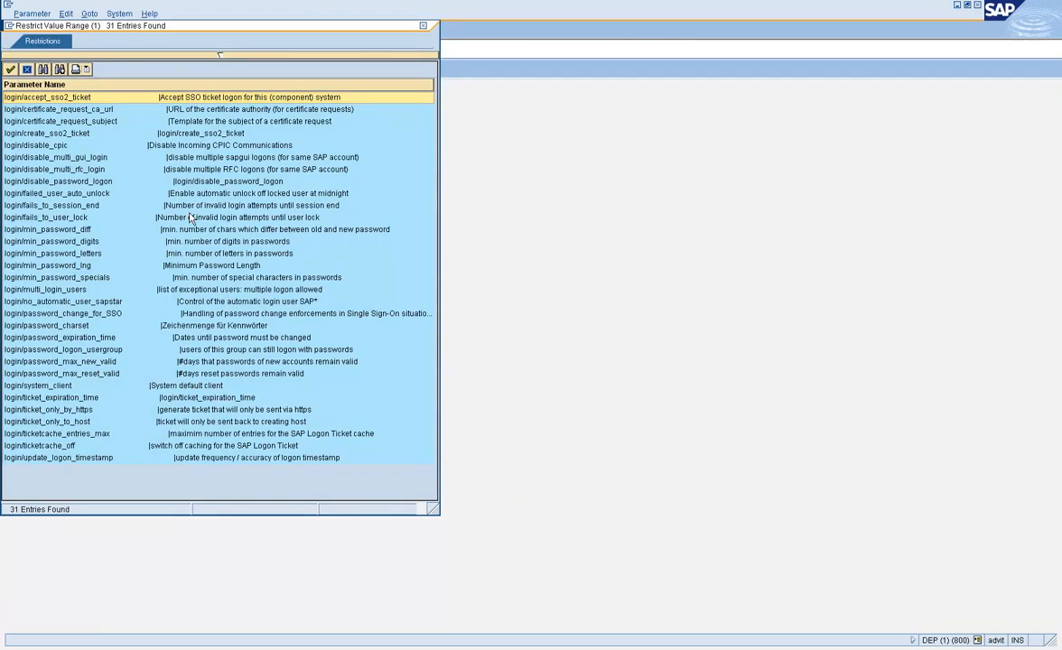
click(60, 266)
double_click(74, 268)
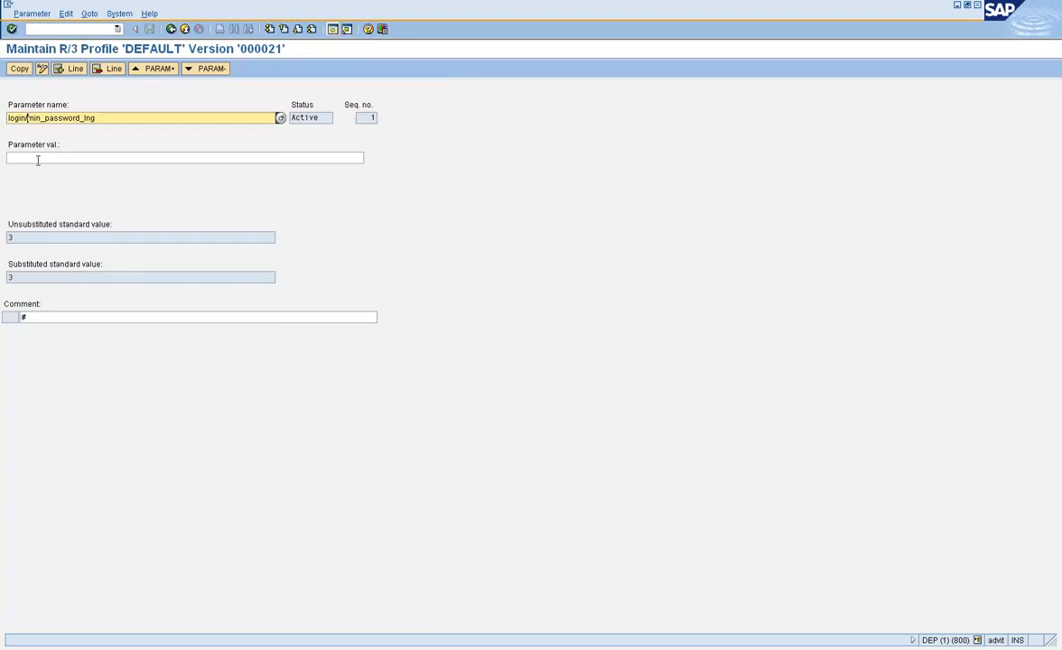
Step: Set the login/min_password_lng parameter value to 6
click(38, 158)
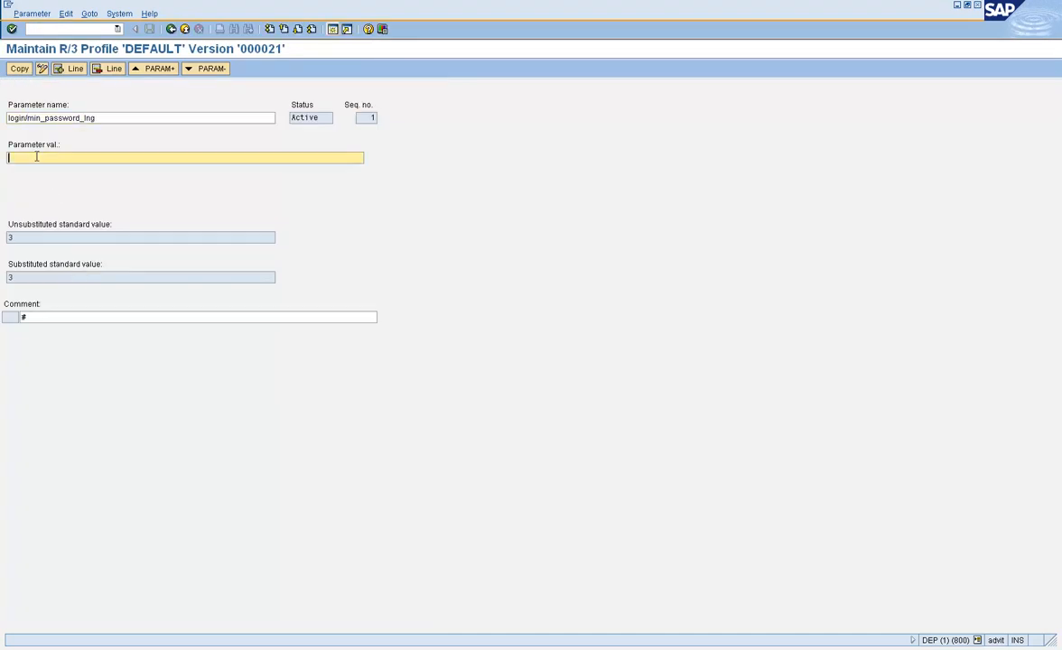
click(24, 238)
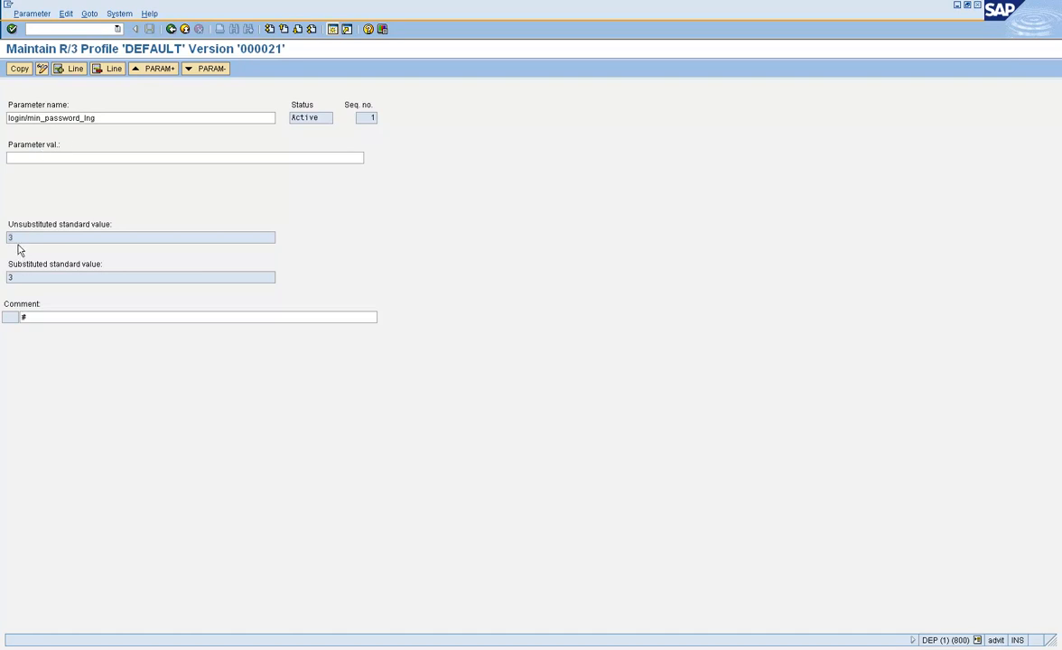
click(65, 155)
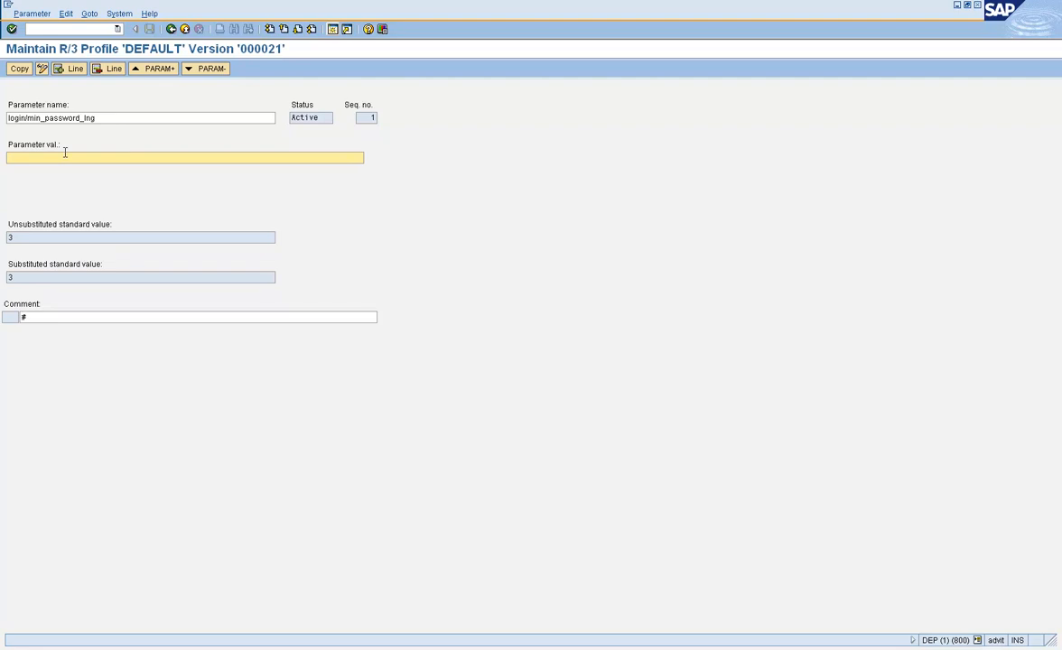
text(6)
click(95, 116)
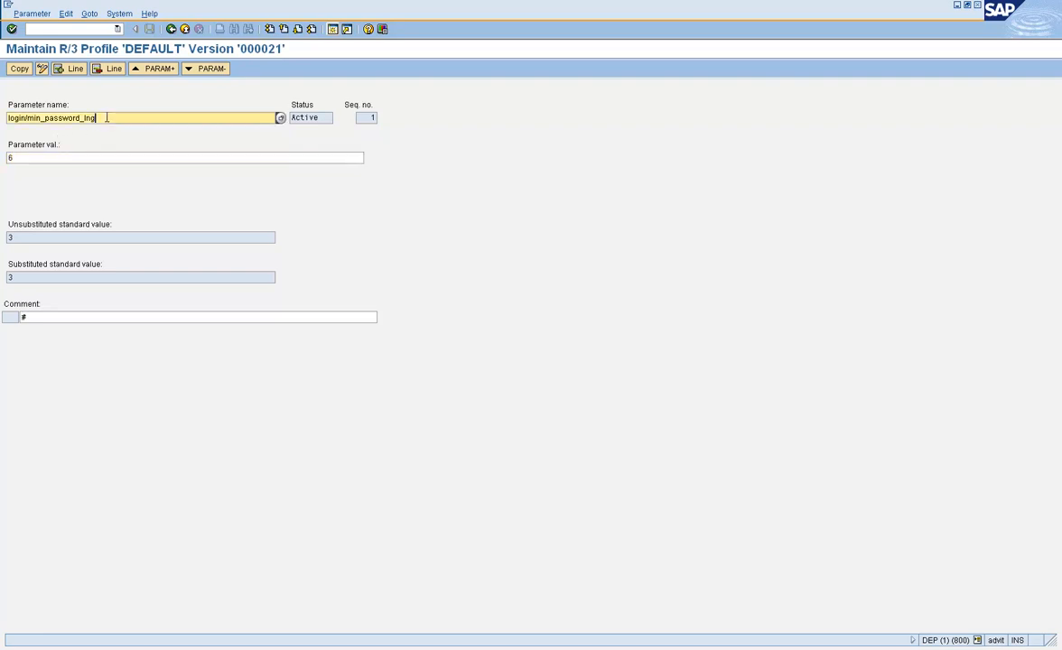
click(9, 158)
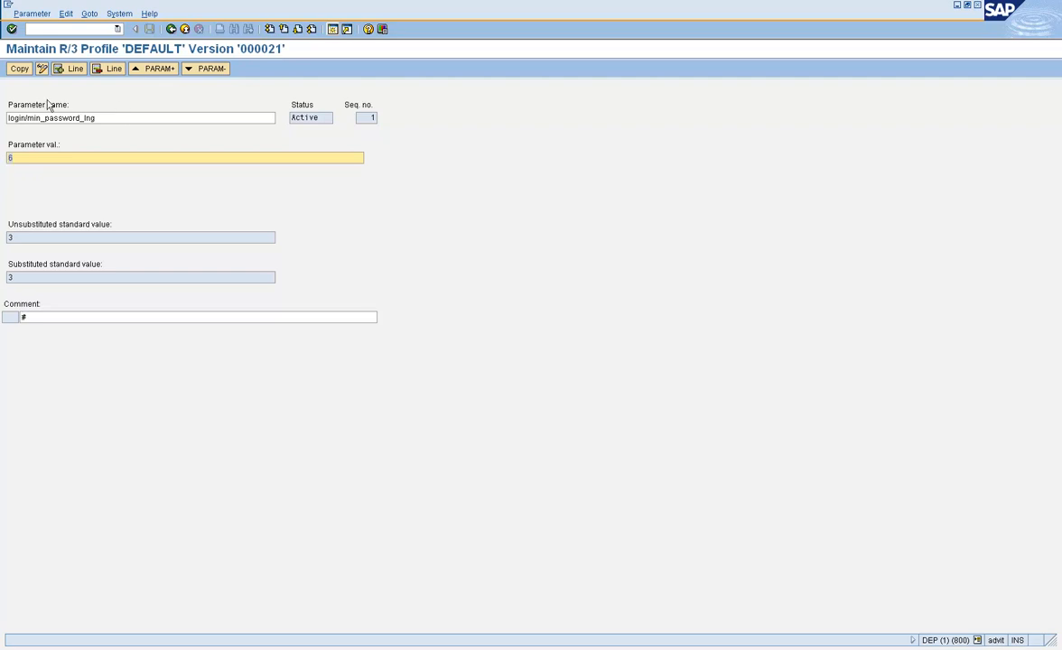
Step: Copy the minimum password length parameter into the DEFAULT profile and return to the active parameters list
click(19, 70)
click(19, 69)
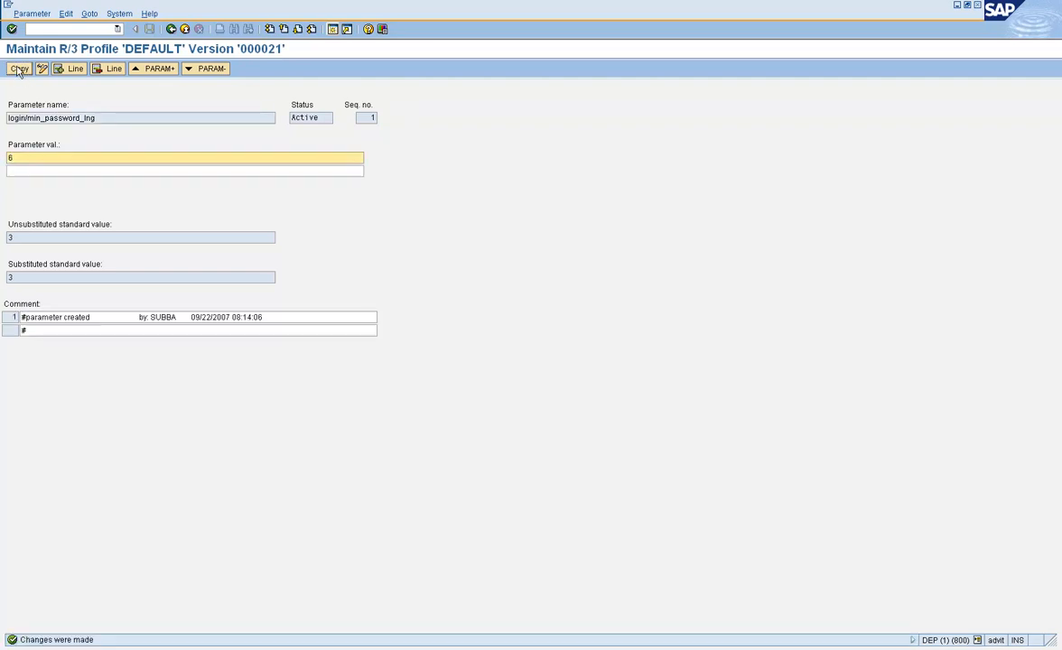
click(22, 238)
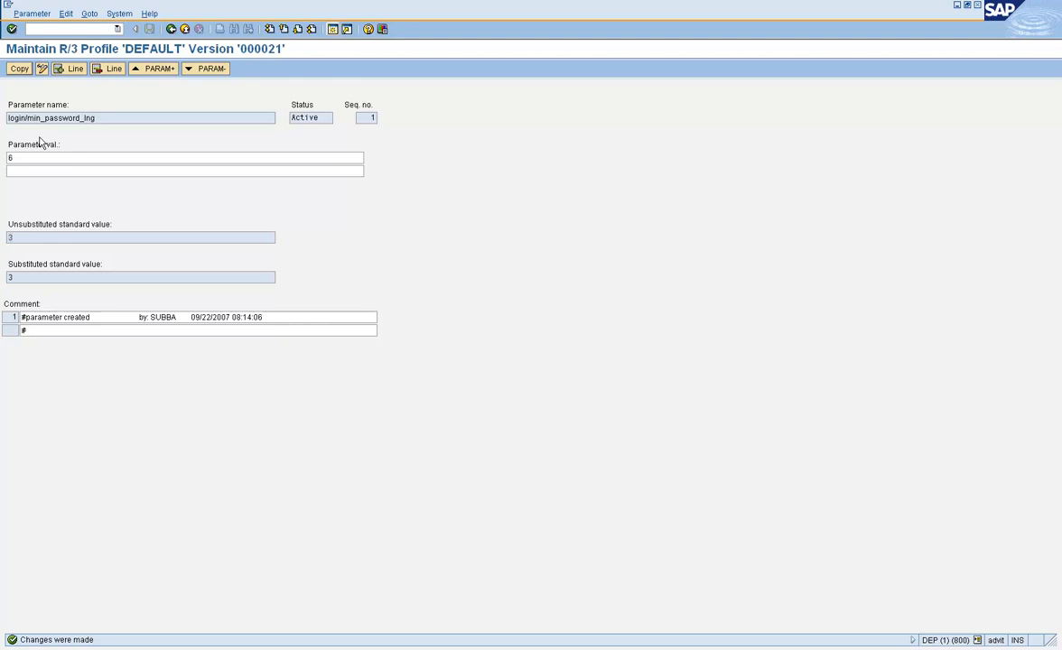
click(18, 70)
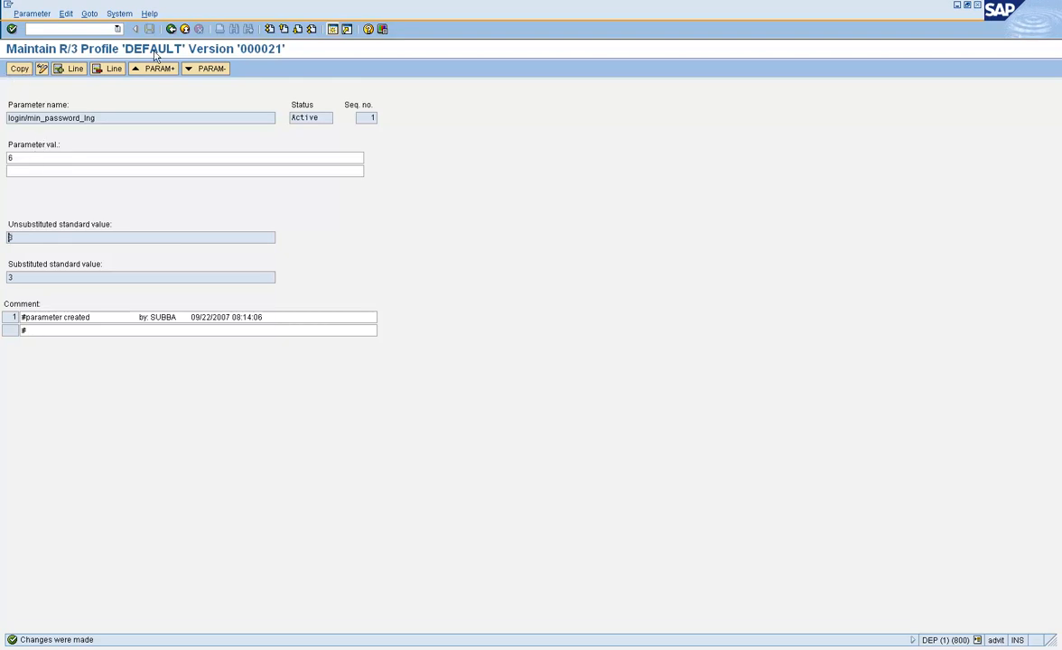
click(170, 29)
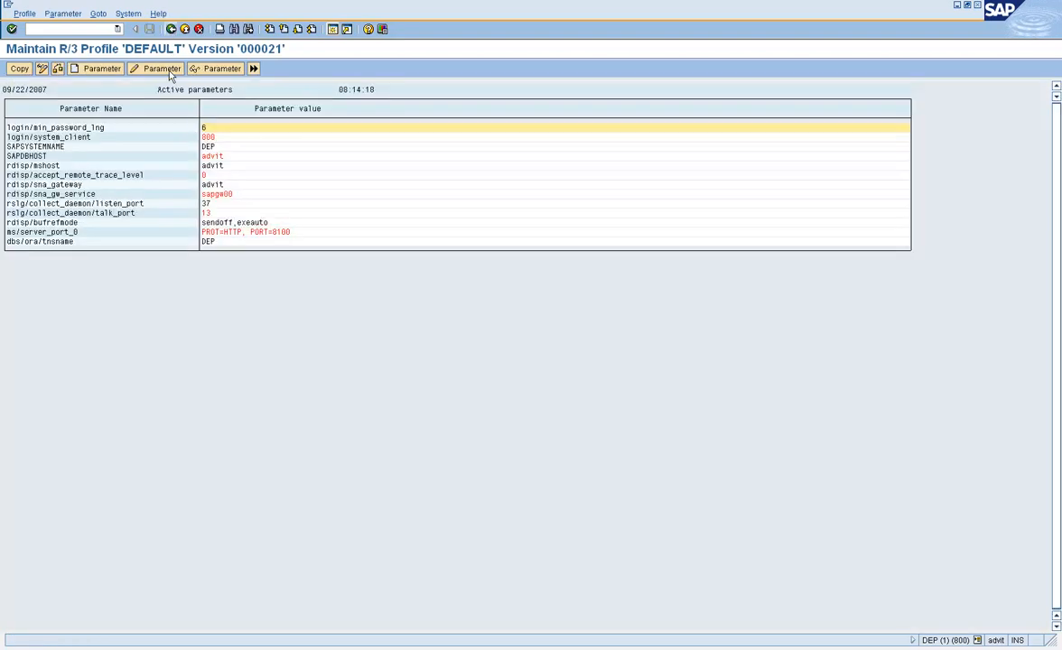
mouse_move(105, 128)
mouse_down()
mouse_move(77, 126)
mouse_move(87, 125)
mouse_up()
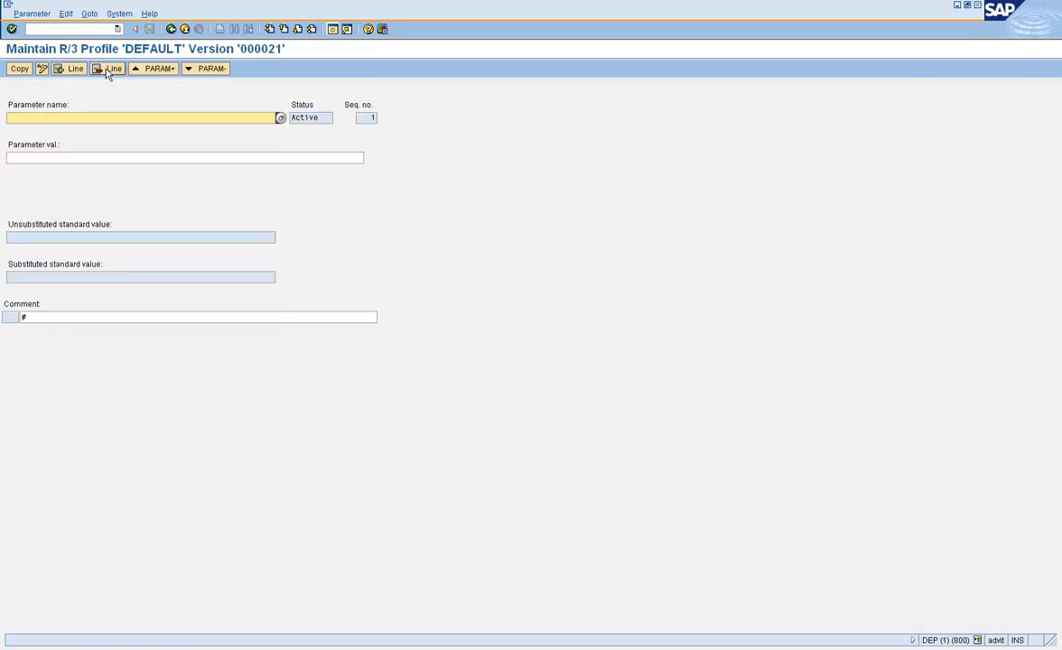
Step: Start another new parameter, check the min_password_digits entry in the Excel spreadsheet, and return to SAP
click(101, 69)
key(alt+Tab)
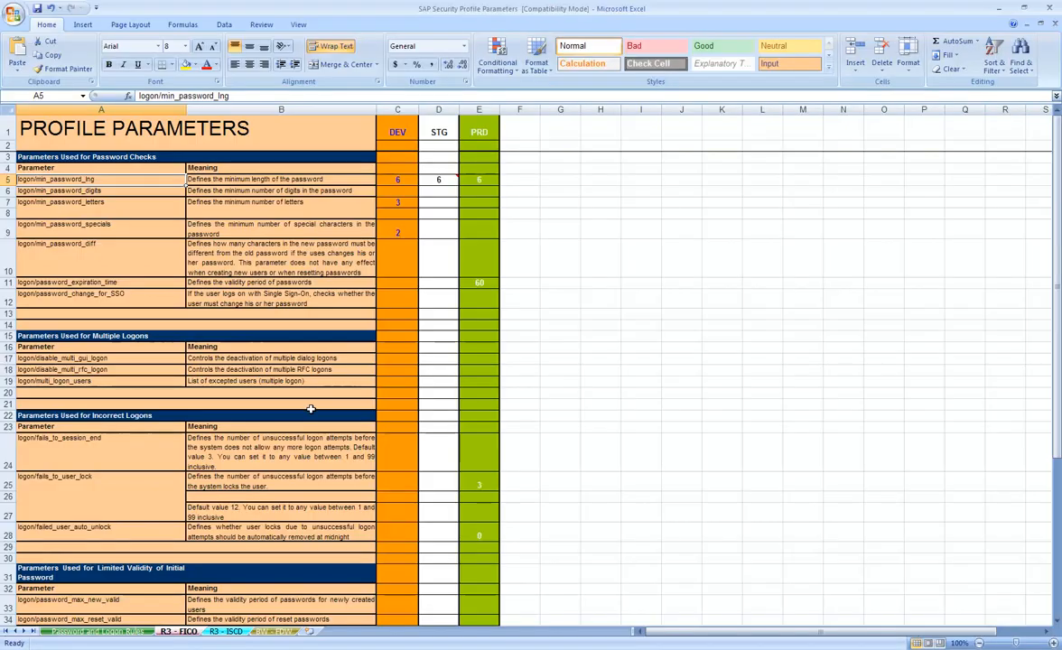
click(120, 193)
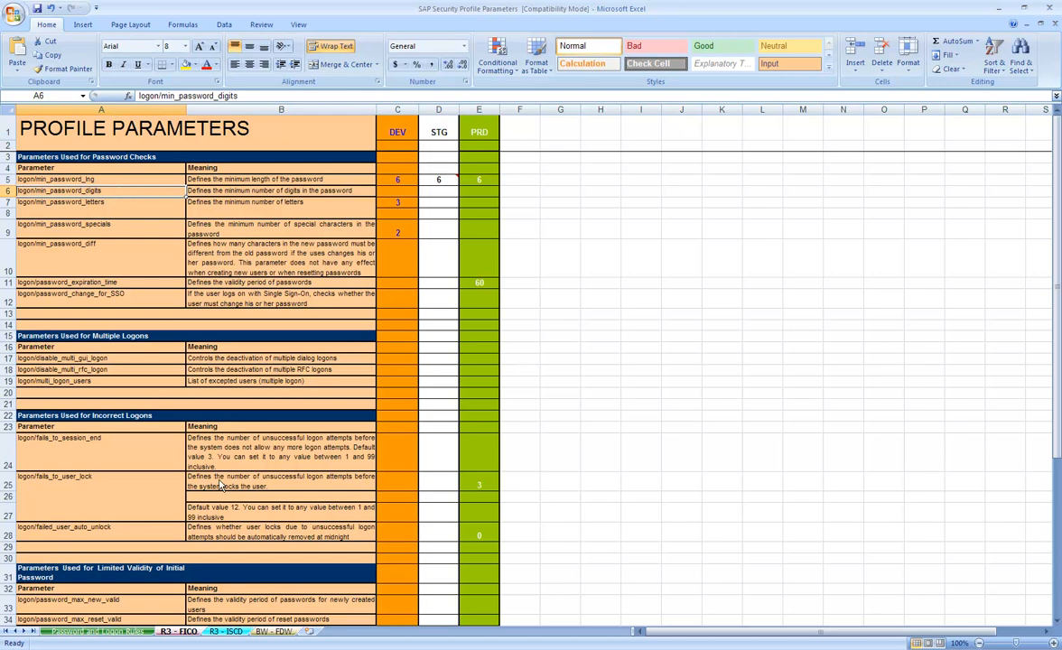
key(alt+Tab)
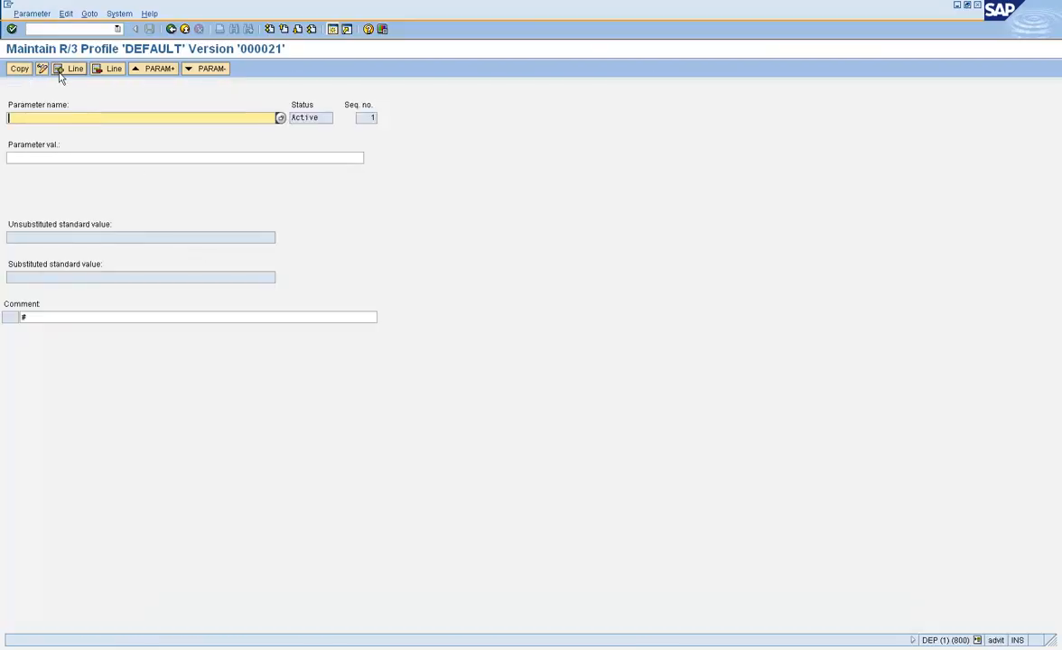
Step: Look up the parameter names containing login and choose login/min_password_digits for the new parameter
click(168, 155)
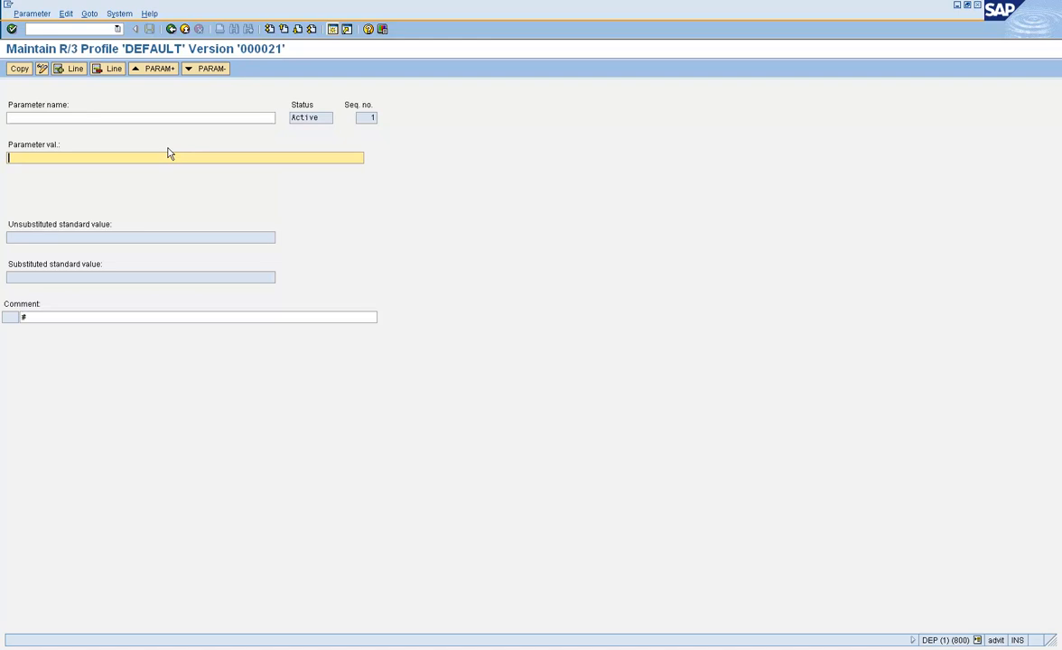
key(shift+Tab)
text(login)
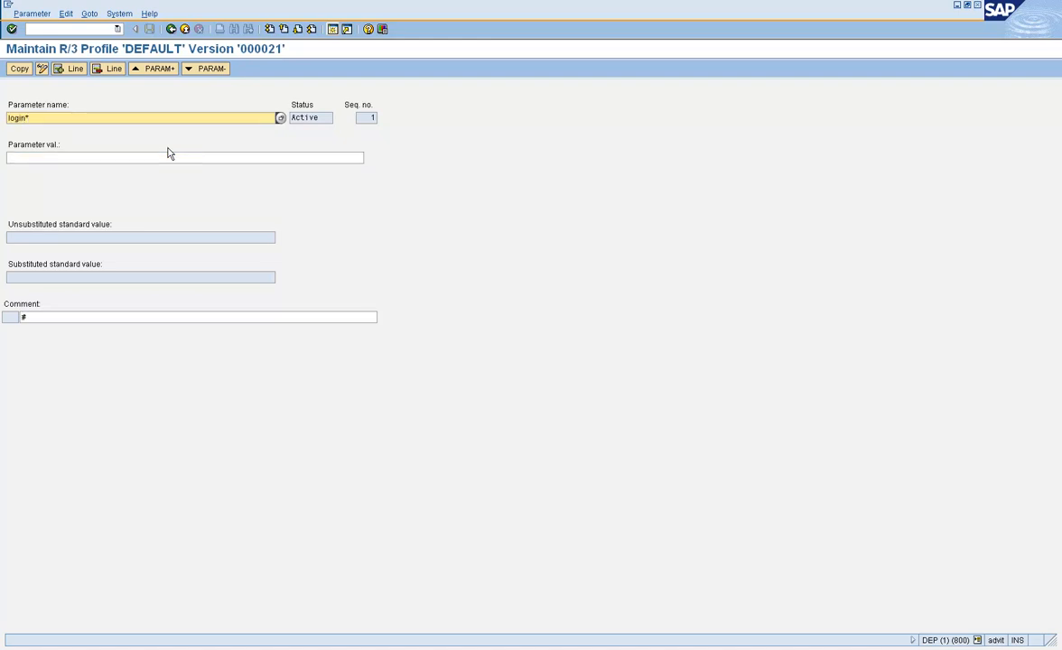
key(Return)
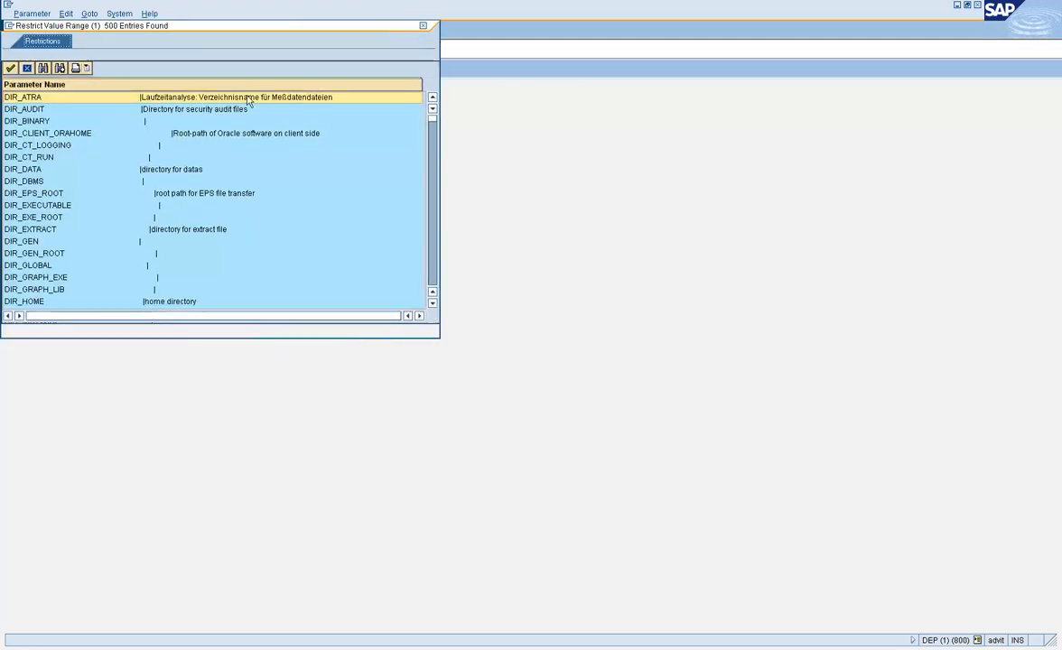
click(210, 56)
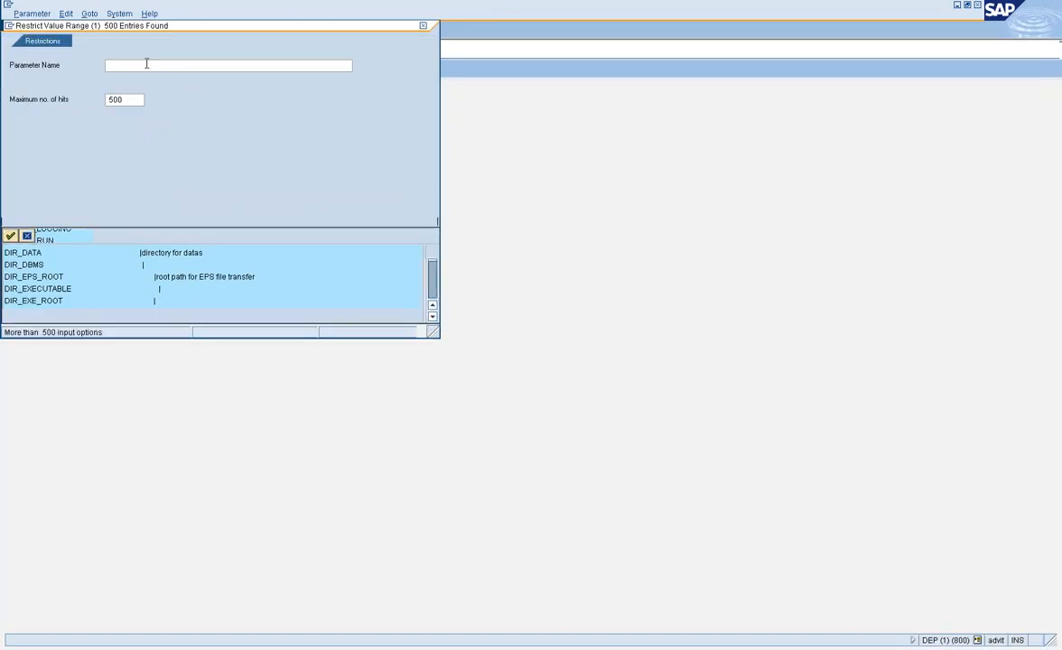
text(login)
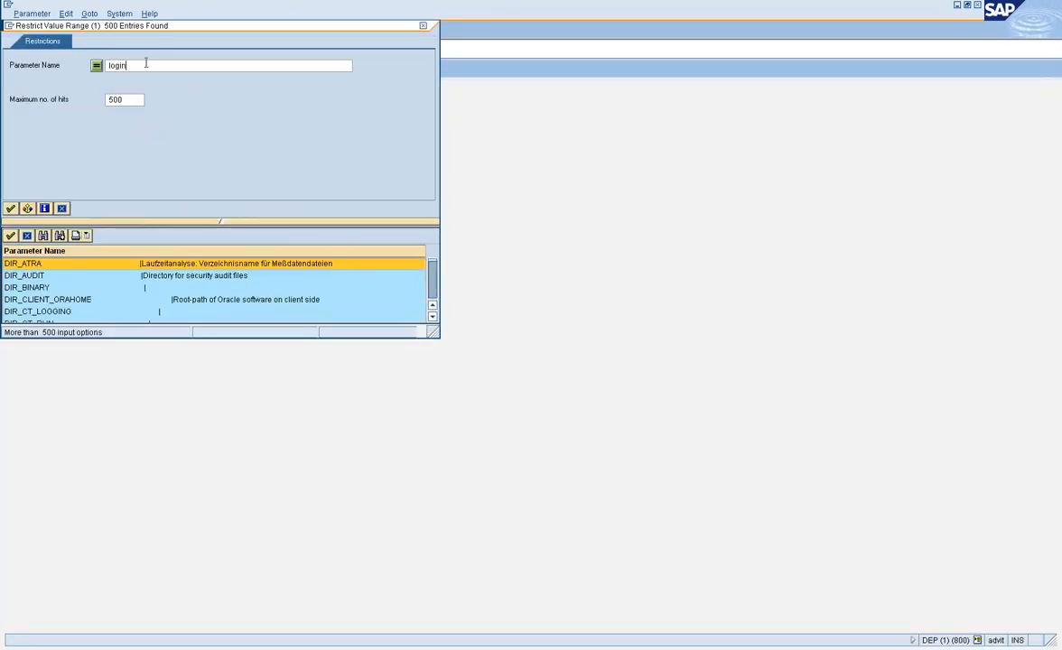
key(Return)
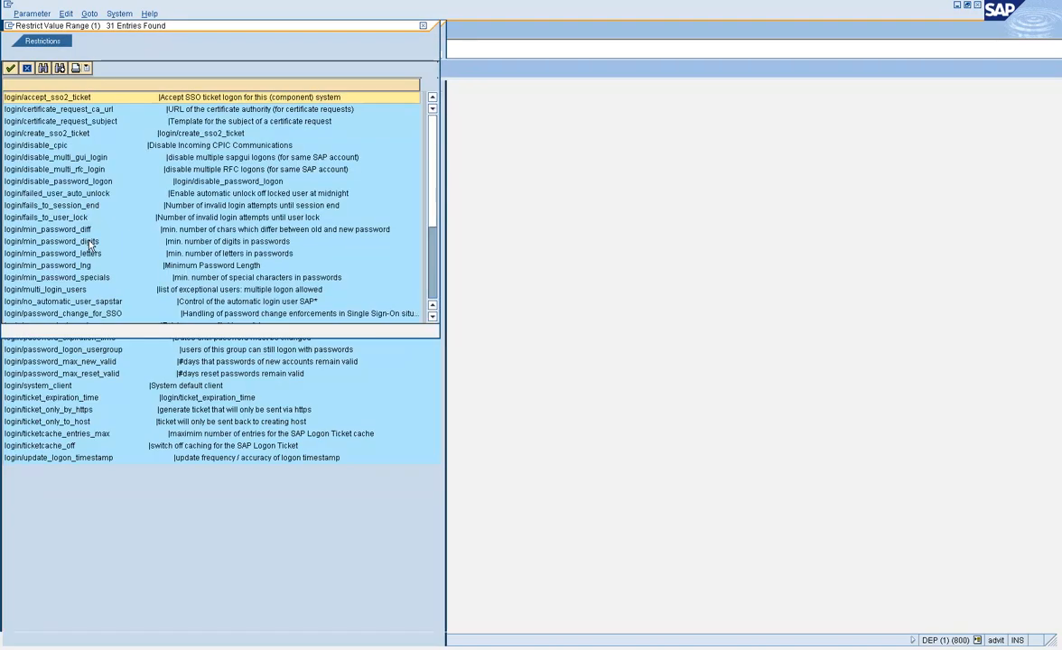
click(91, 242)
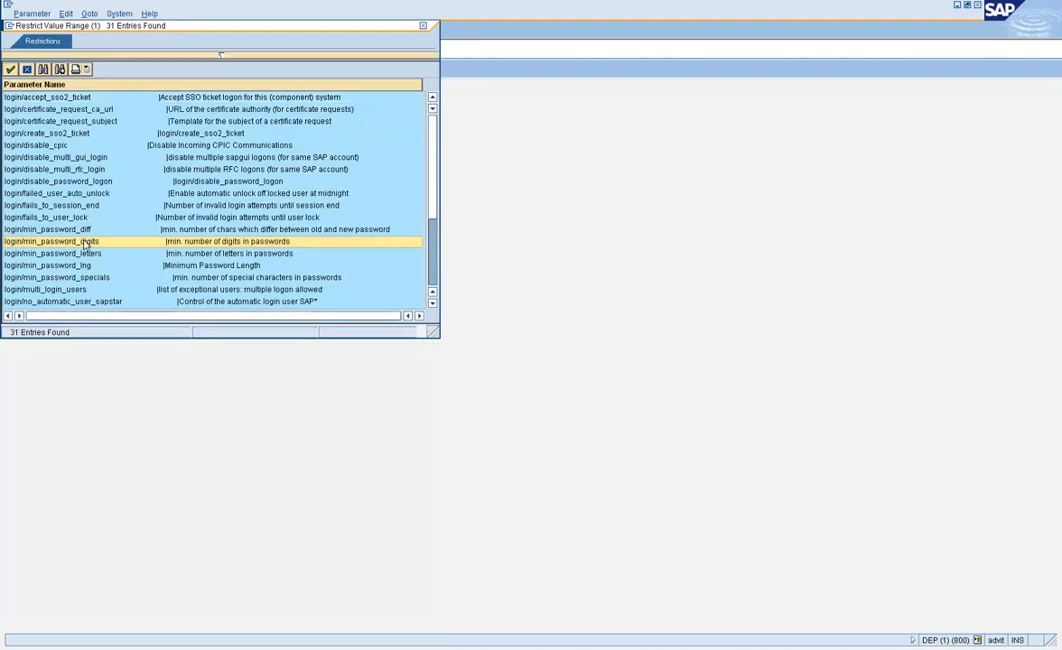
double_click(128, 245)
click(130, 245)
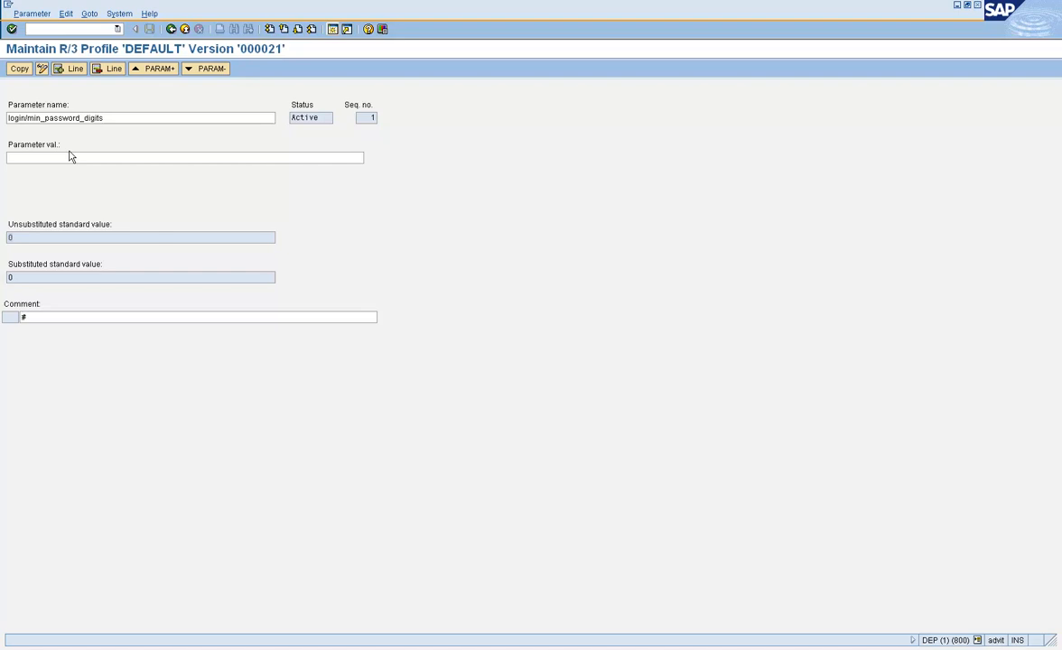
Step: Set login/min_password_digits to 1, copy it into the profile, and return to the active parameters list
click(35, 156)
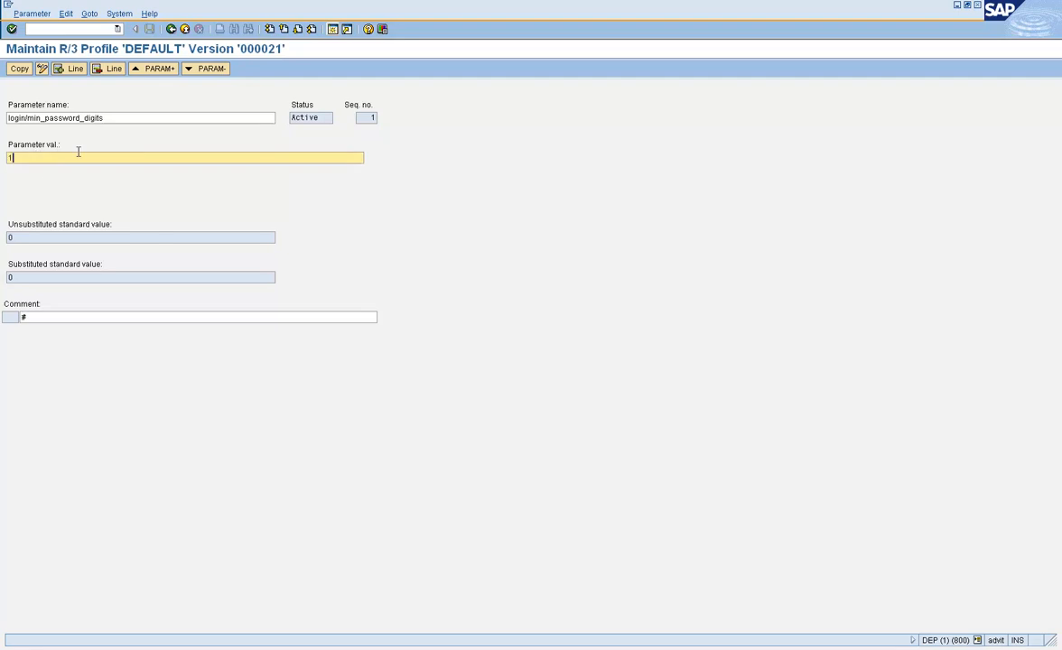
key(Return)
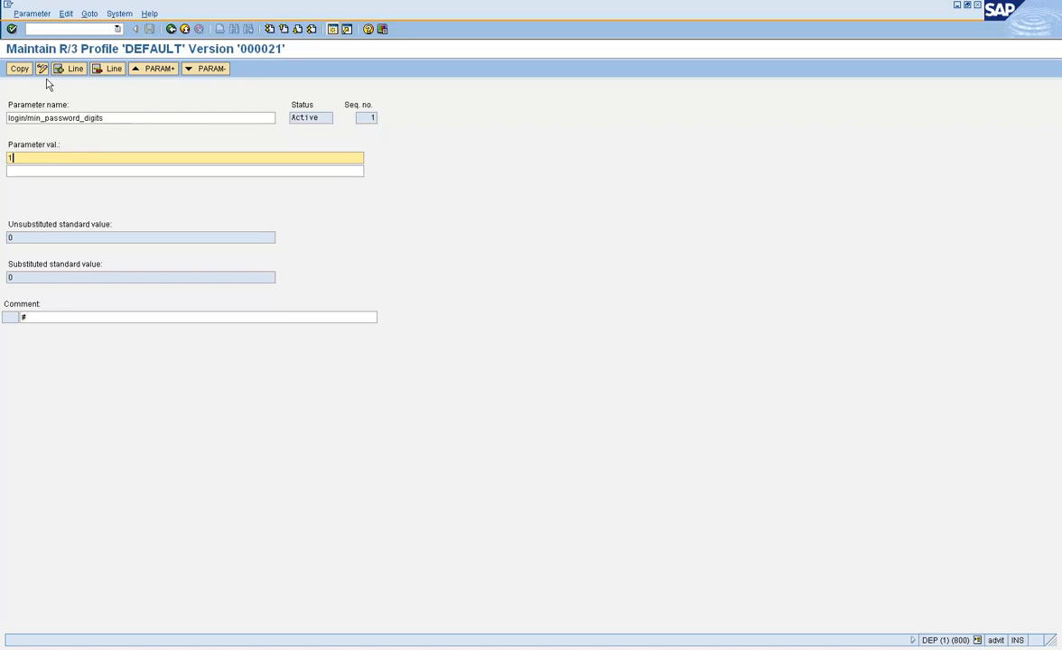
click(18, 69)
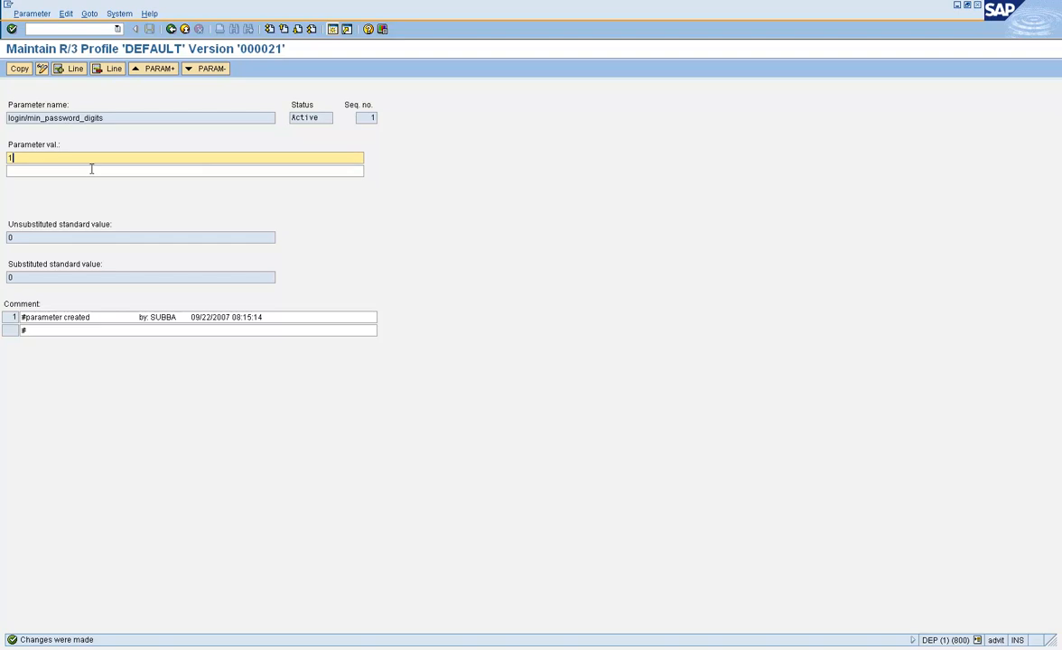
click(171, 29)
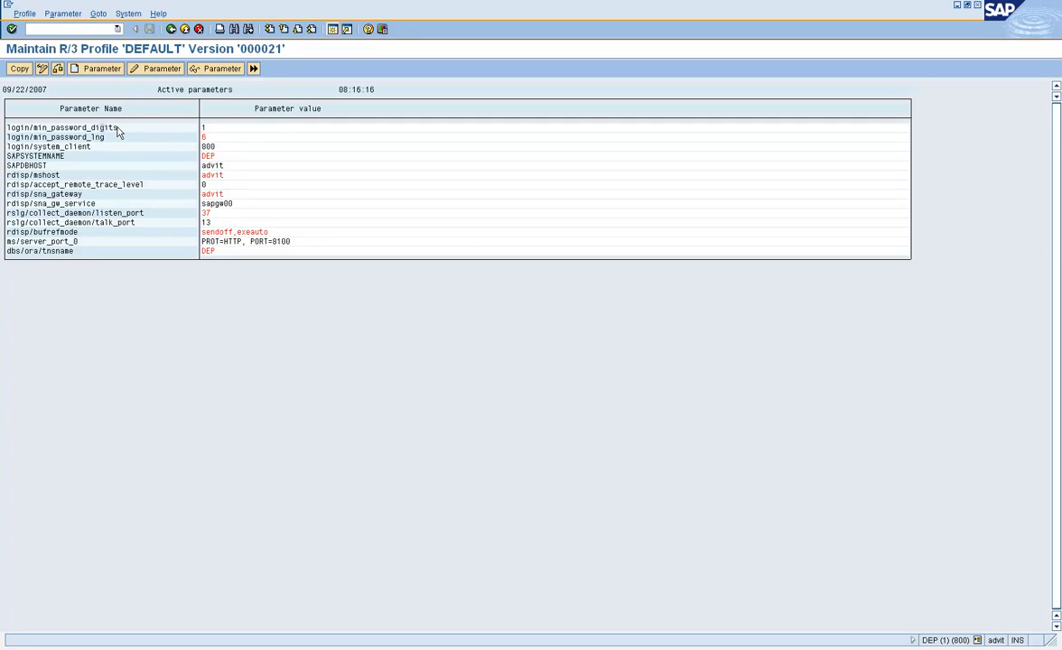
click(204, 127)
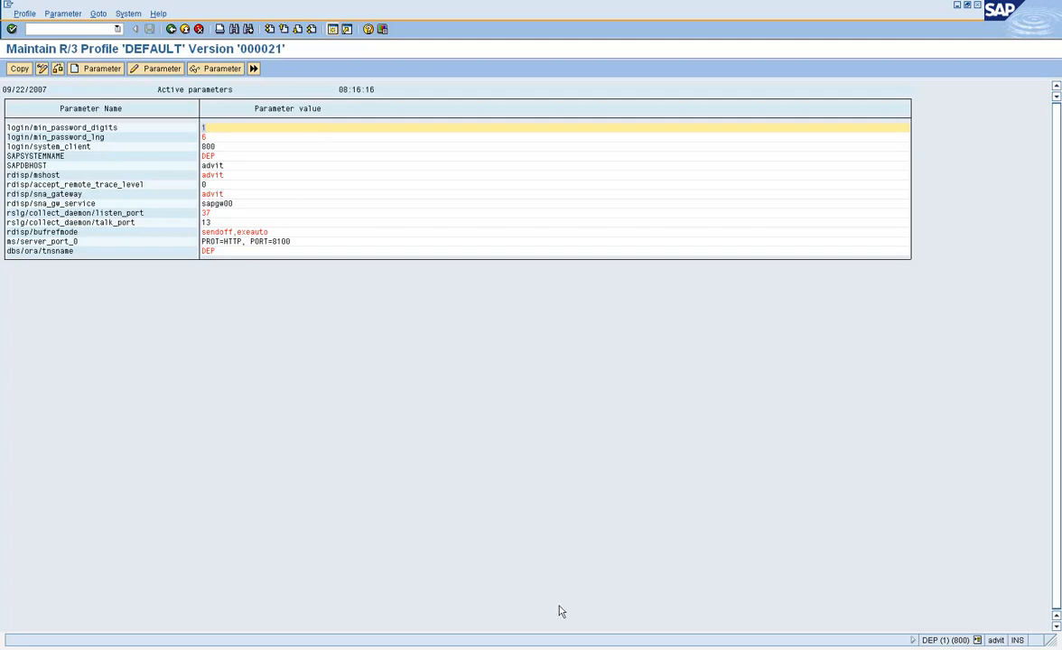
Step: Review fails_to_session_end and fails_to_user_lock in the Excel spreadsheet, and start another new parameter in SAP's DEFAULT profile
click(616, 648)
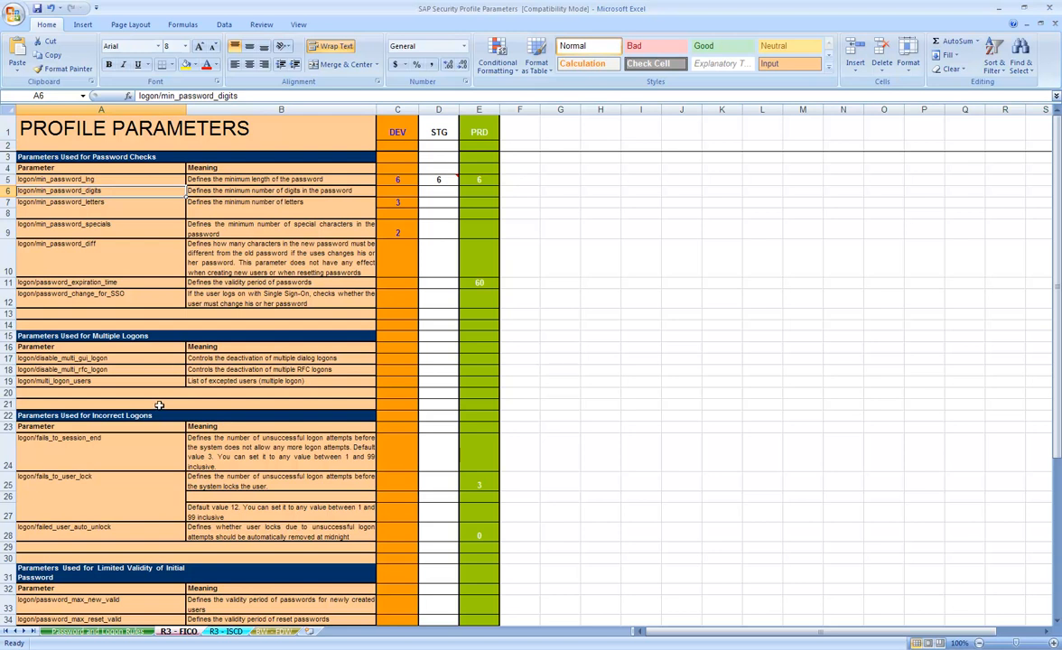
click(107, 449)
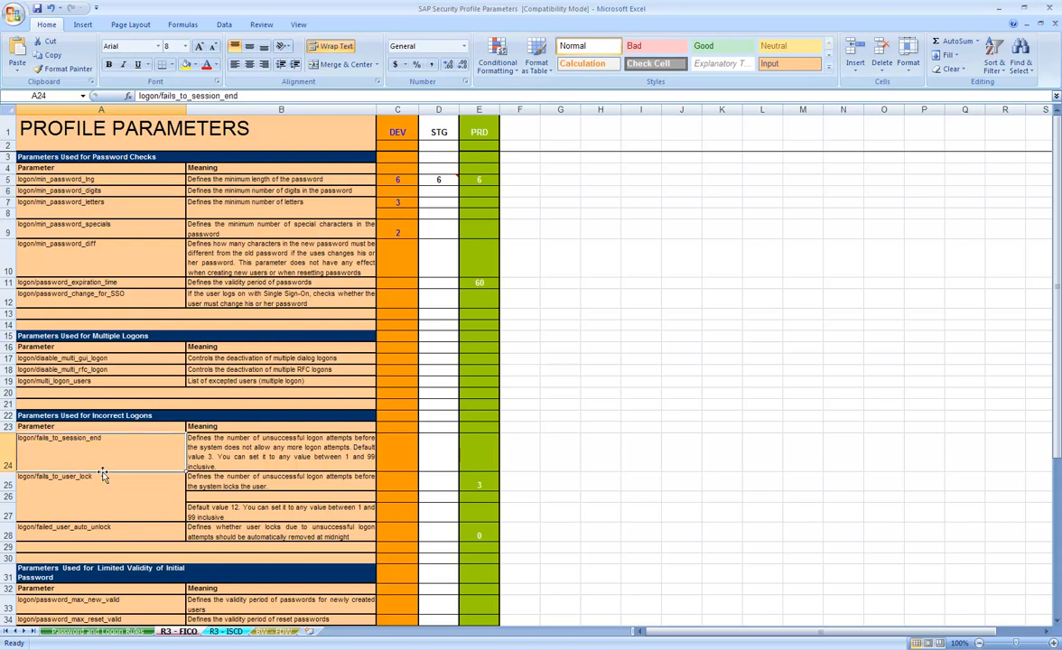
click(98, 480)
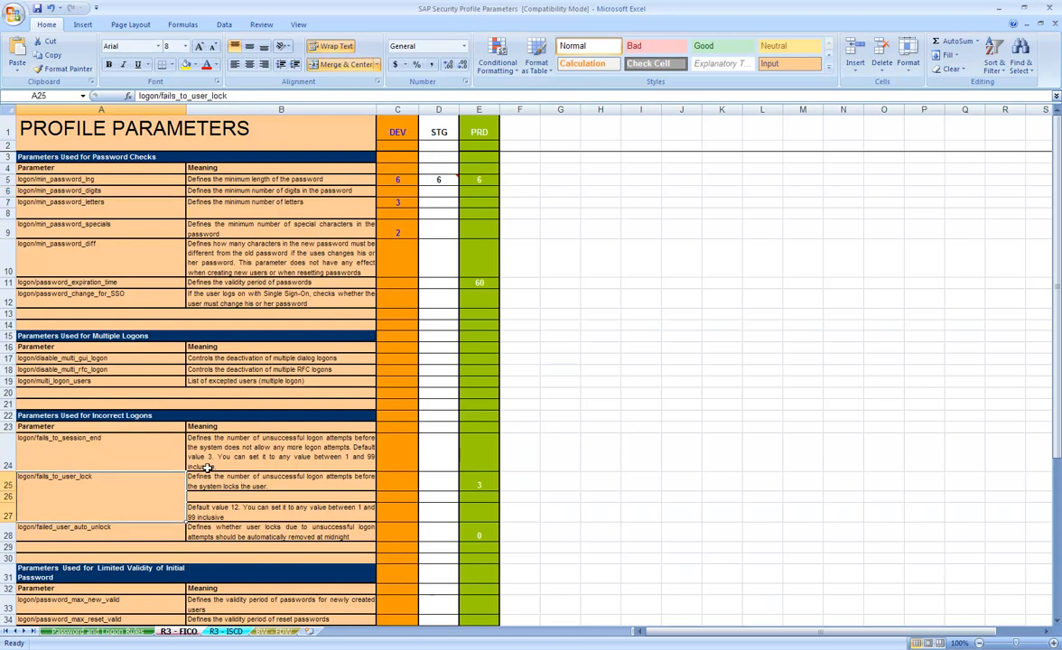
click(268, 487)
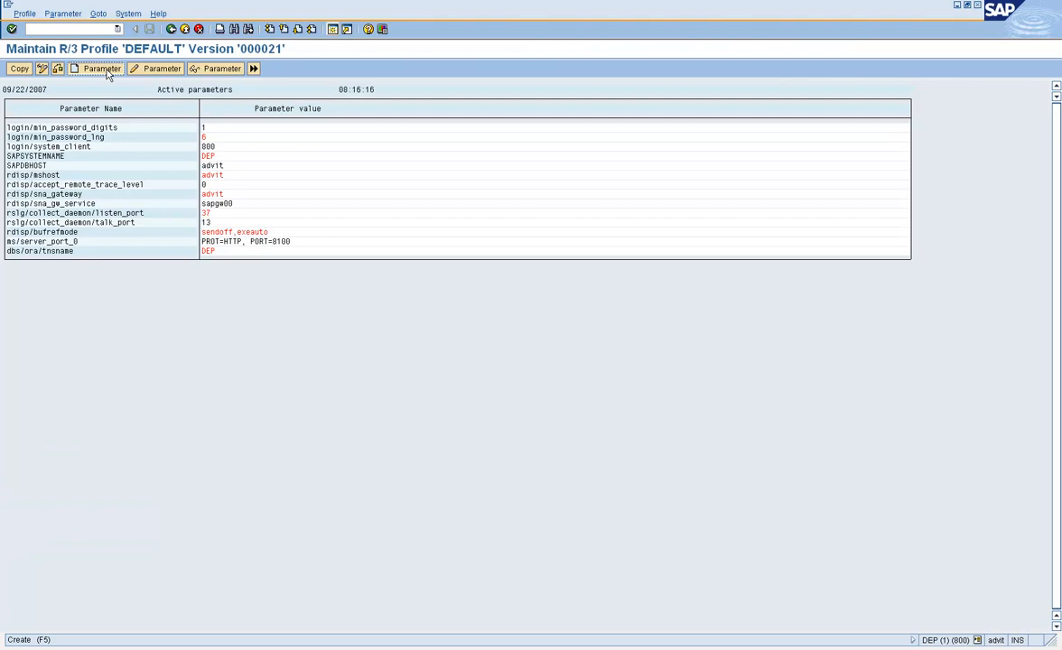
click(102, 70)
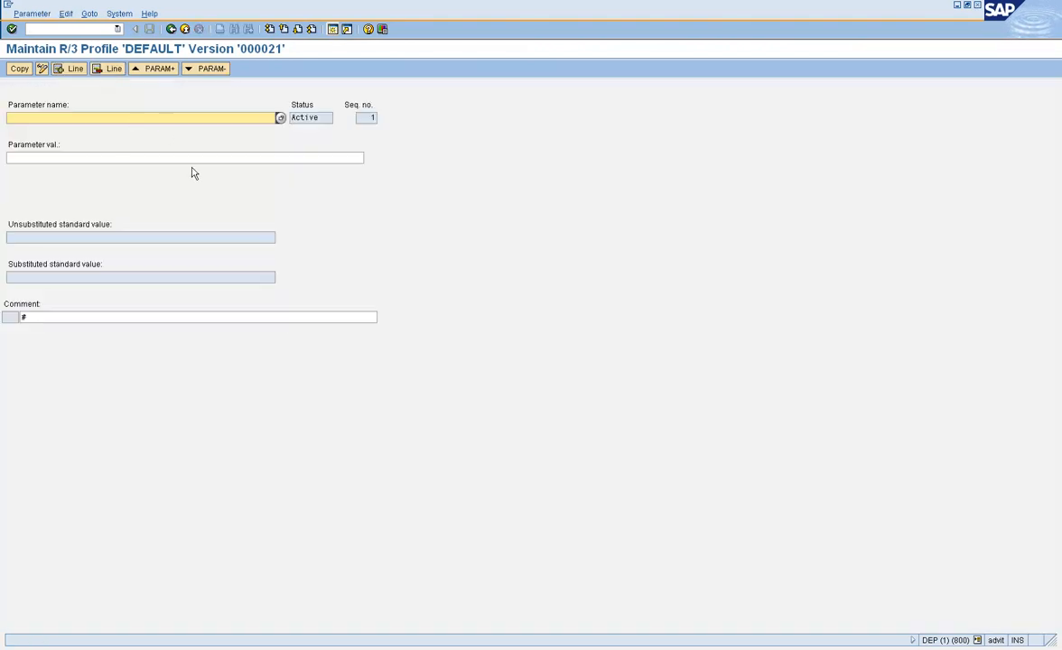
Step: Look up the parameter names matching login* and choose login/fails_to_user_lock for the new parameter
text(login*)
key(F4)
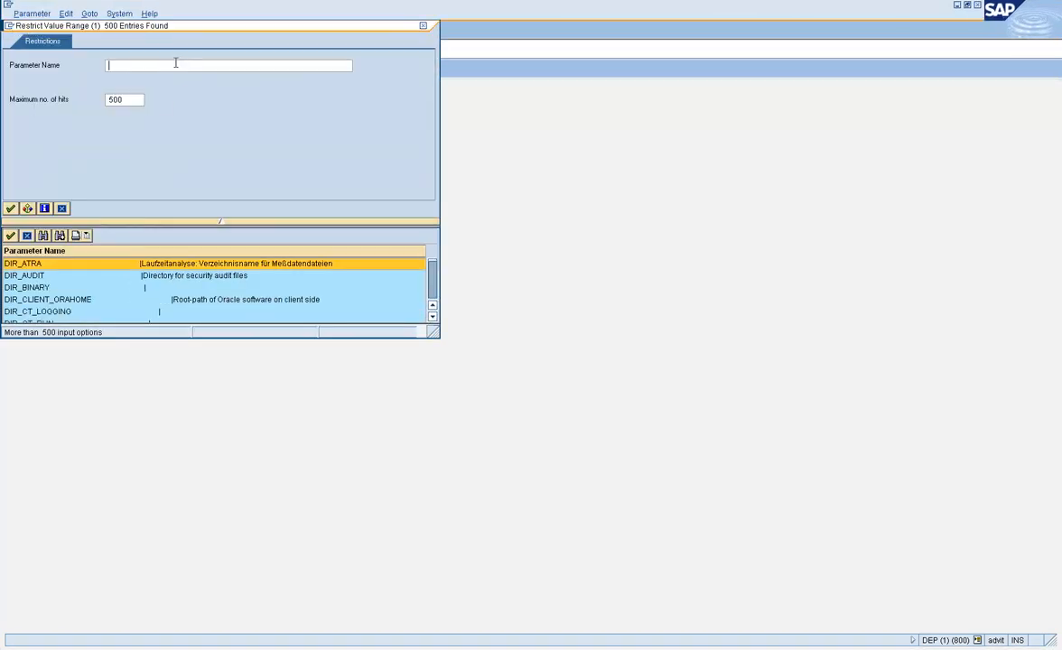
text(login*)
key(Return)
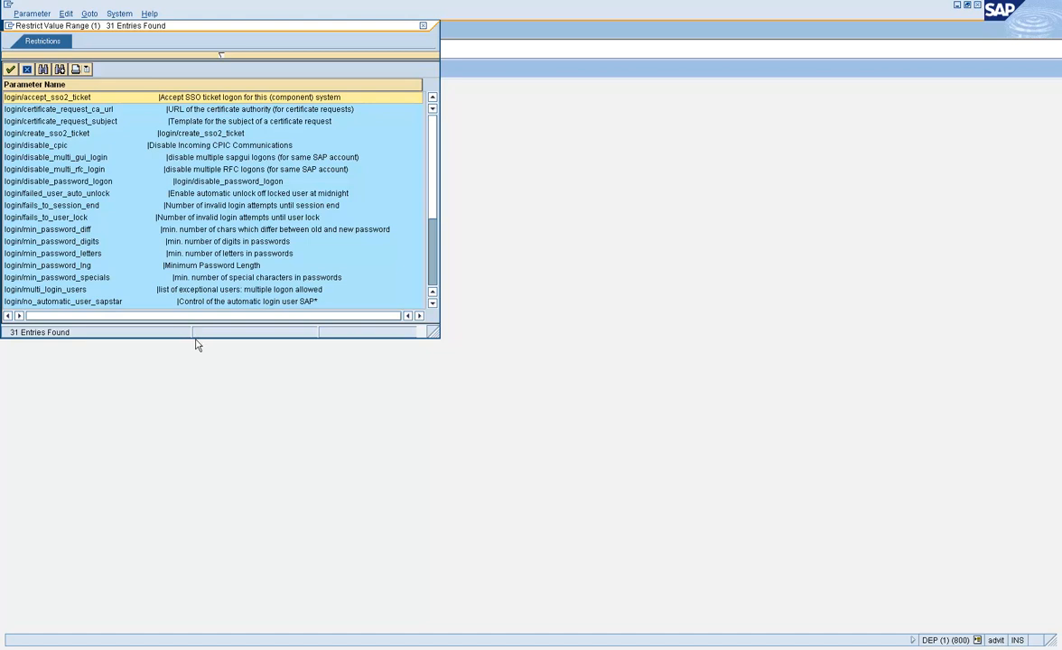
drag(194, 337, 237, 526)
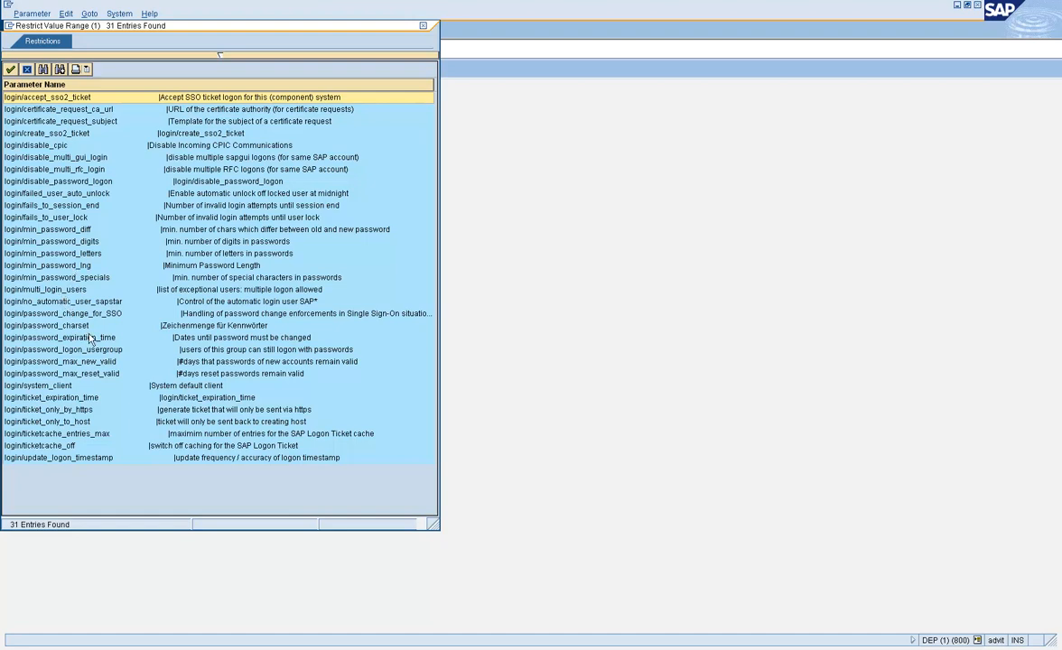
click(75, 219)
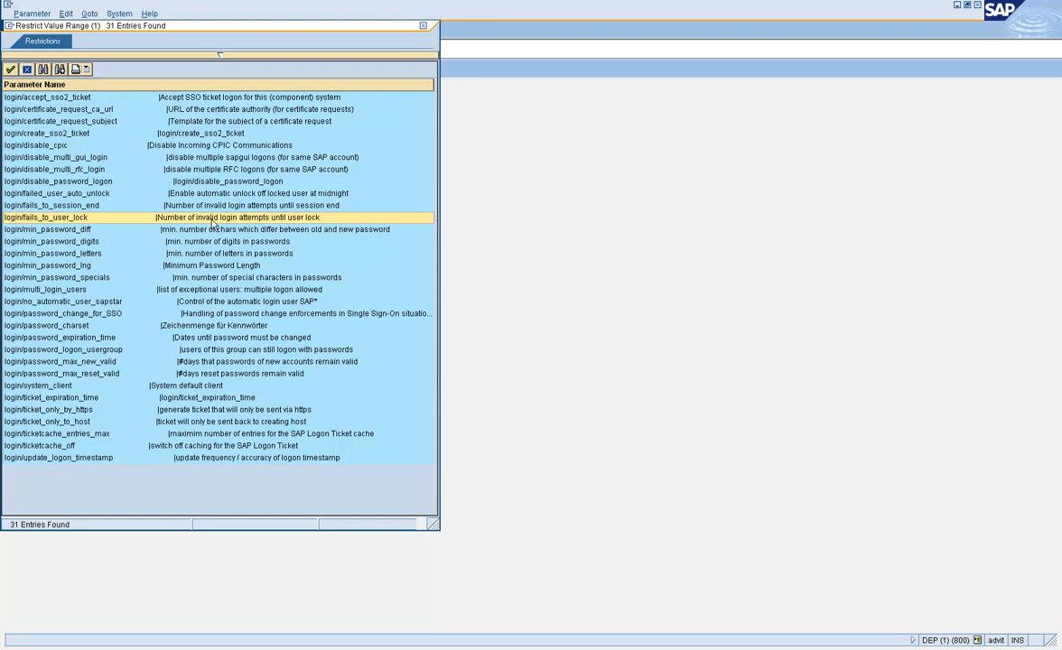
double_click(56, 220)
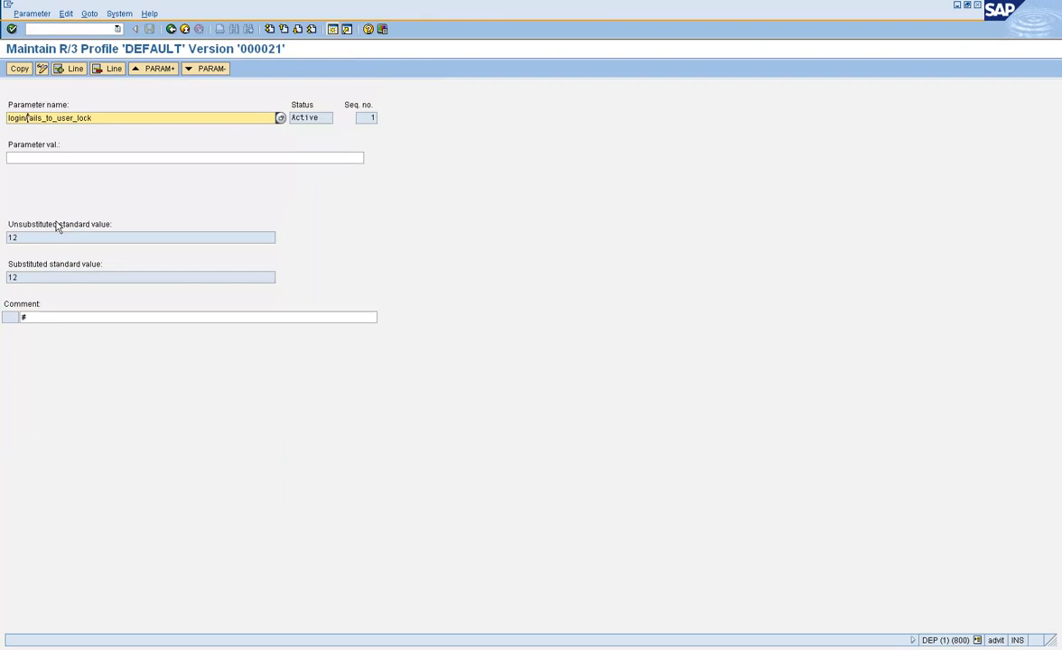
Step: Set login/fails_to_user_lock to 3, copy it into the profile, and return to the active parameters list
click(34, 238)
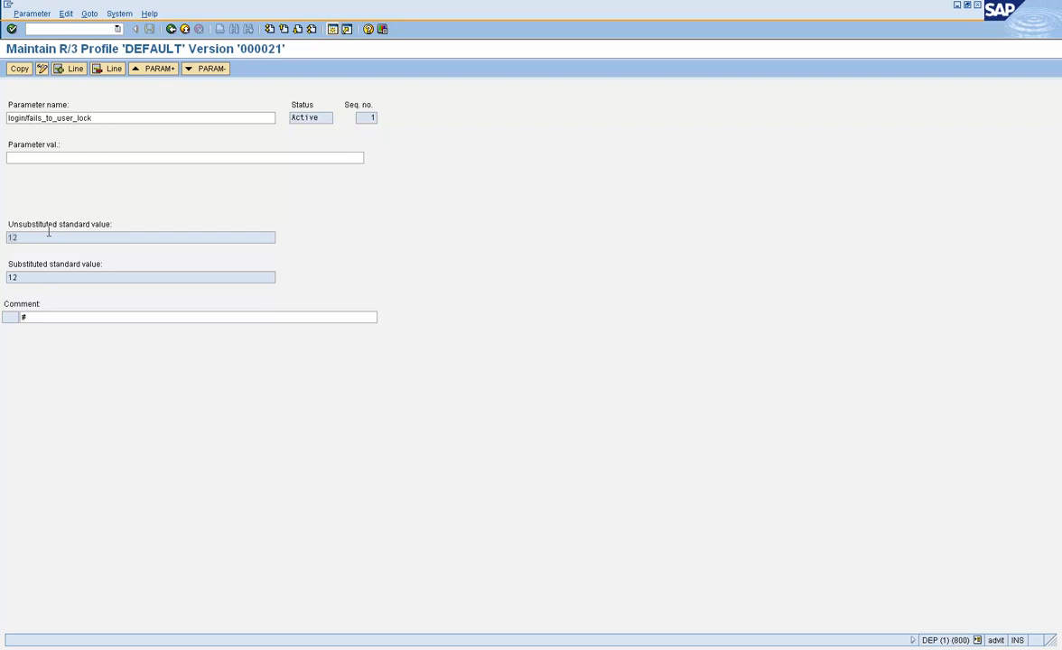
click(36, 159)
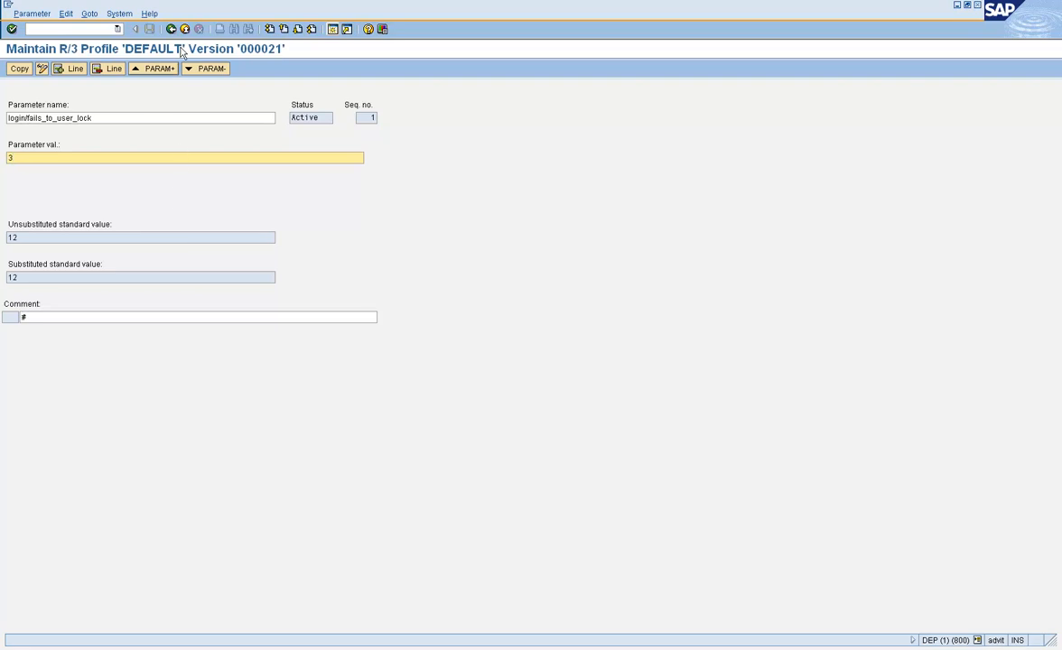
click(19, 69)
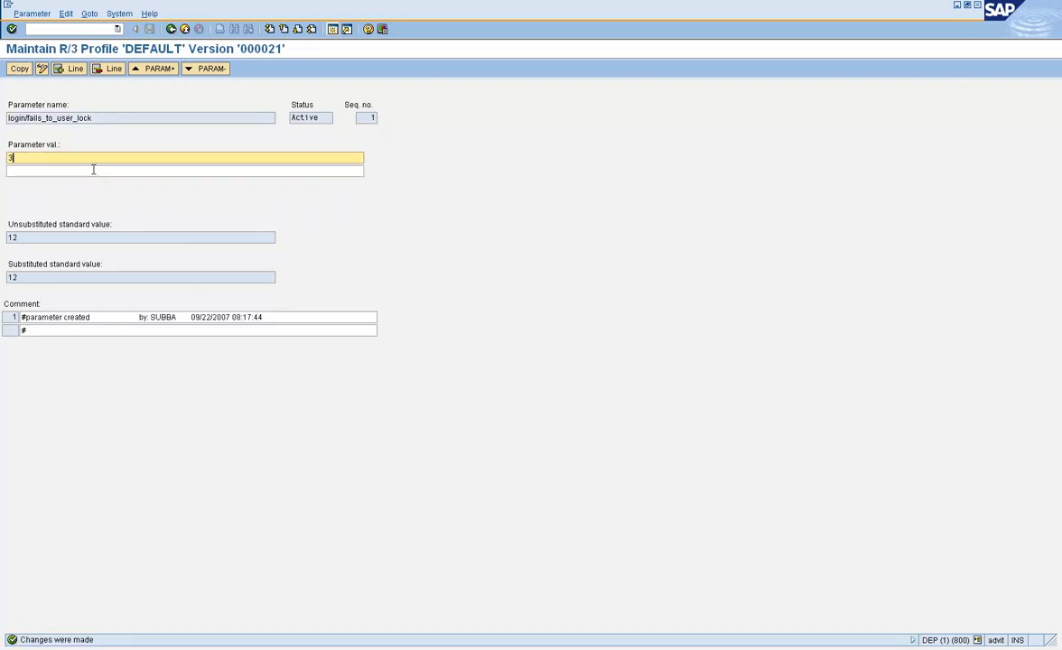
click(171, 29)
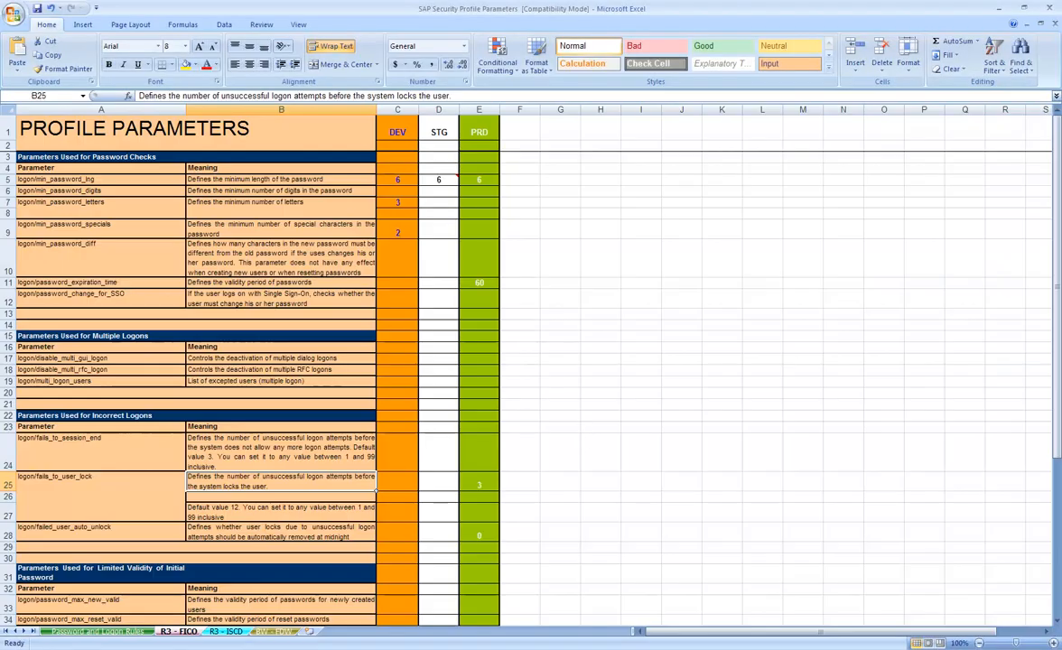
Step: Copy rdisp/gui_auto_logout from Other Logon Parameters in the Excel spreadsheet and paste it as a new parameter's name in SAP's DEFAULT profile
drag(1058, 327, 1058, 553)
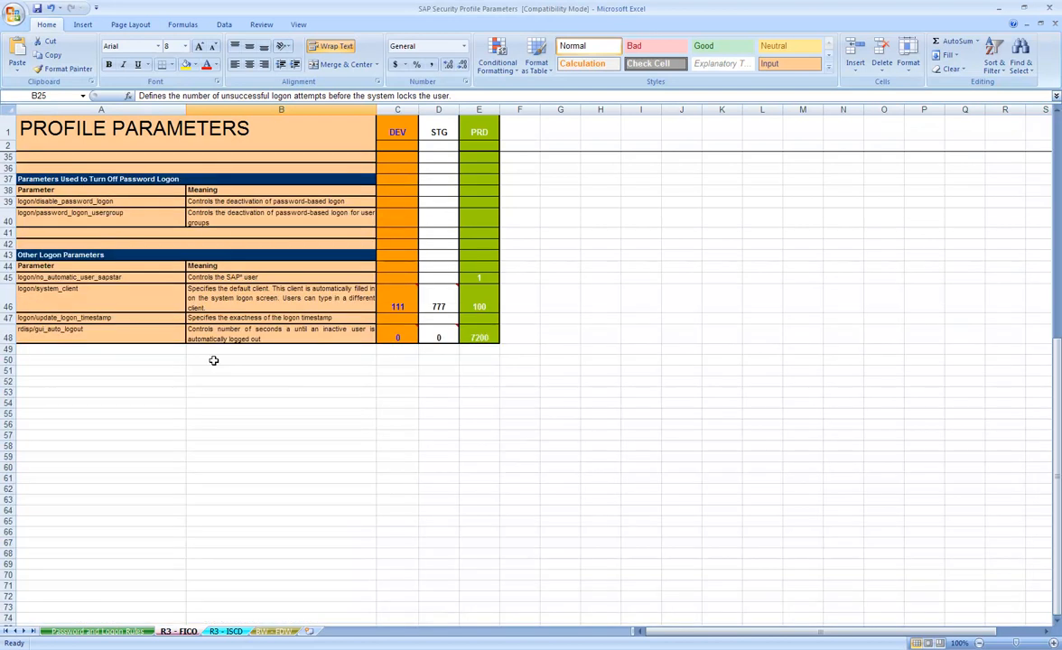
click(78, 333)
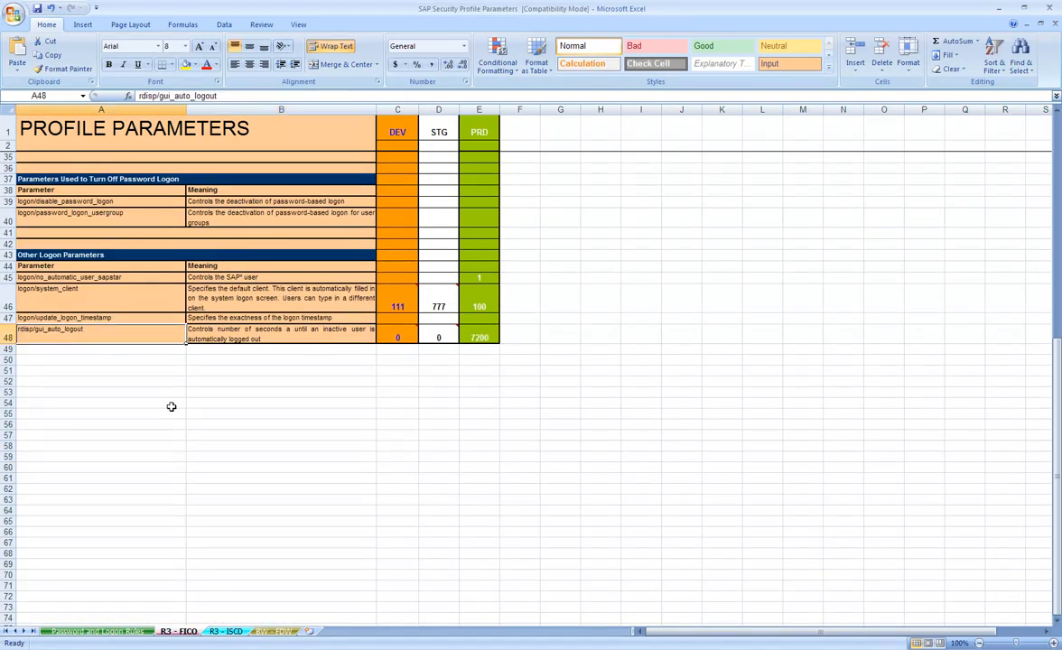
key(ctrl+c)
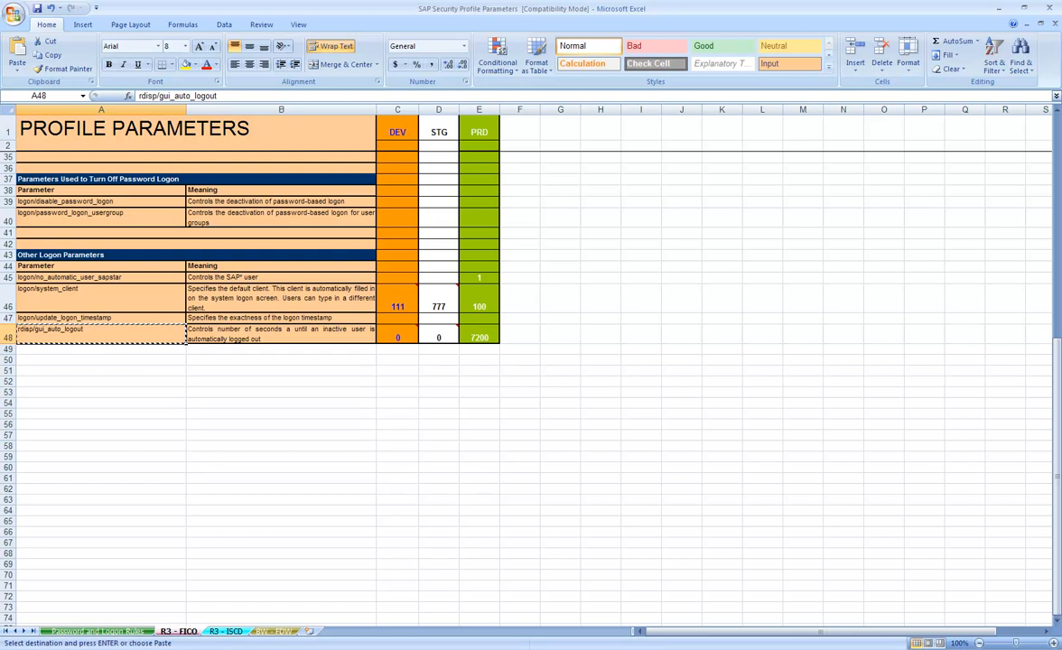
key(alt+Tab)
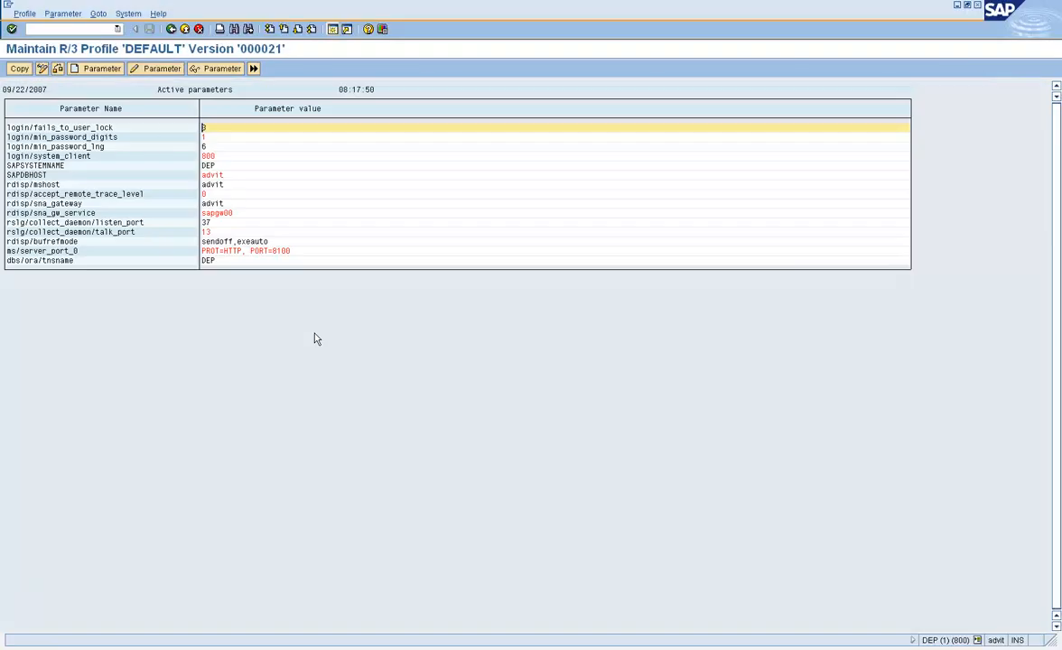
click(83, 69)
key(ctrl+v)
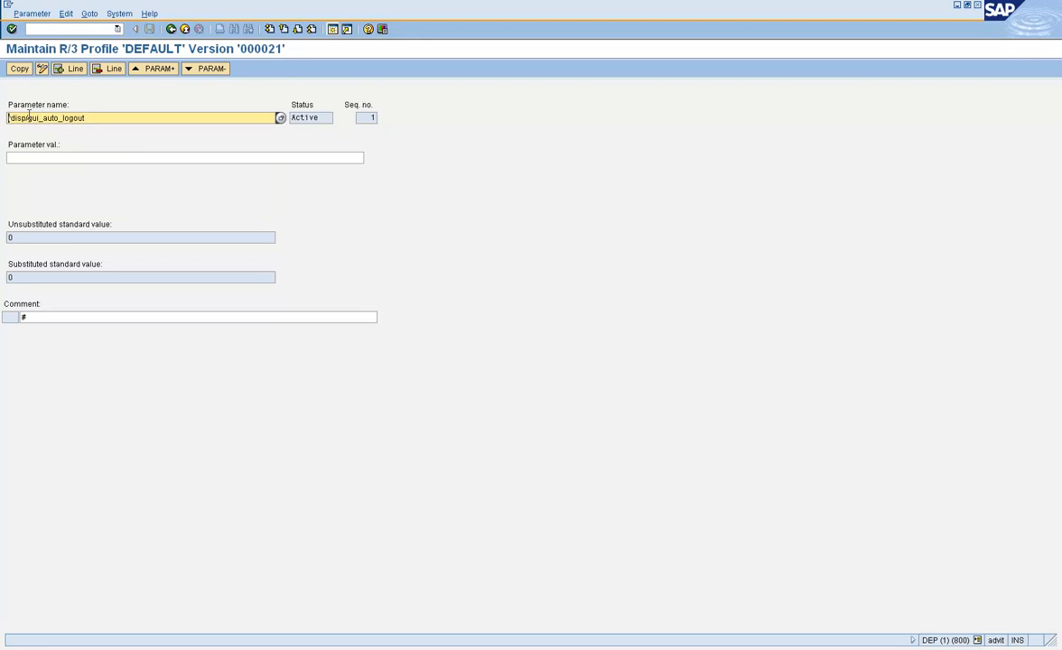
Step: Open the value help for the parameter name and restrict the list to names matching rdisp*
drag(39, 118, 186, 139)
text(*)
key(F4)
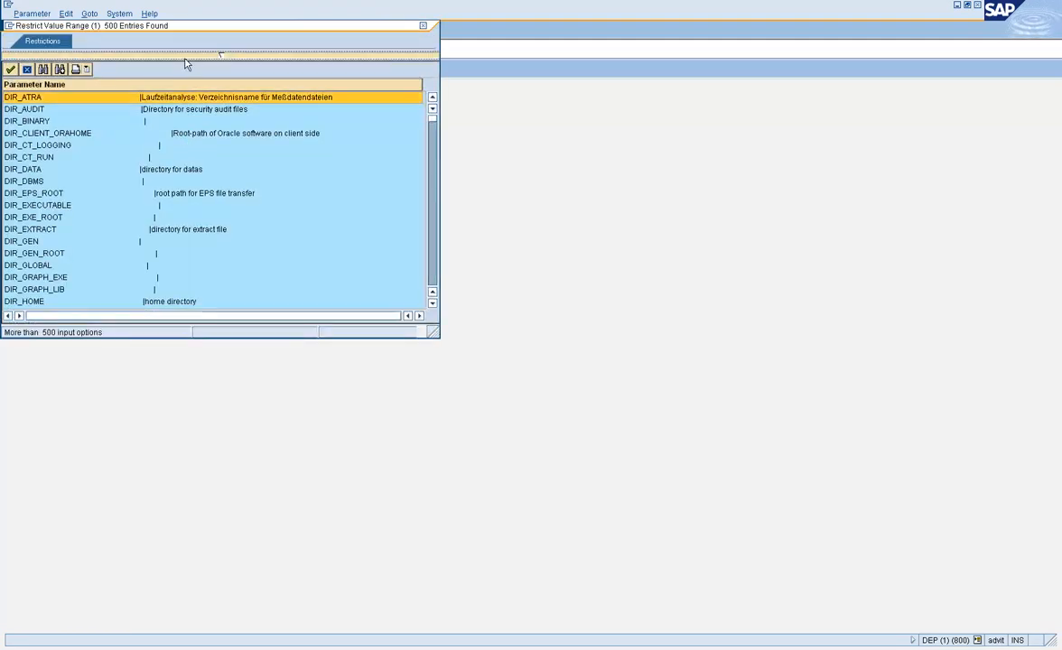
click(185, 57)
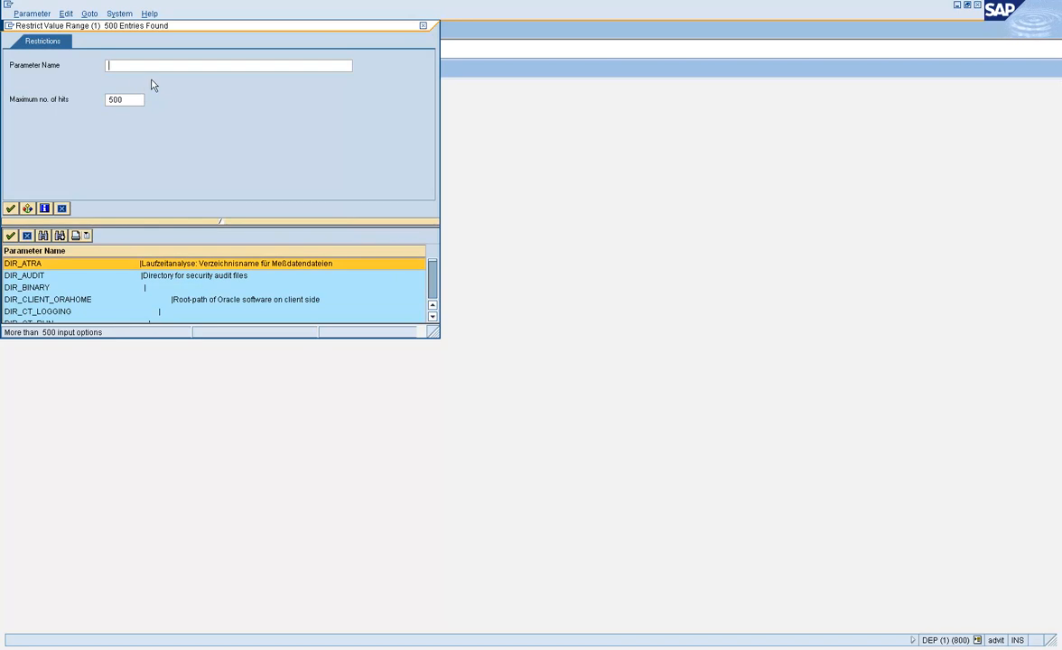
text(ridsp)
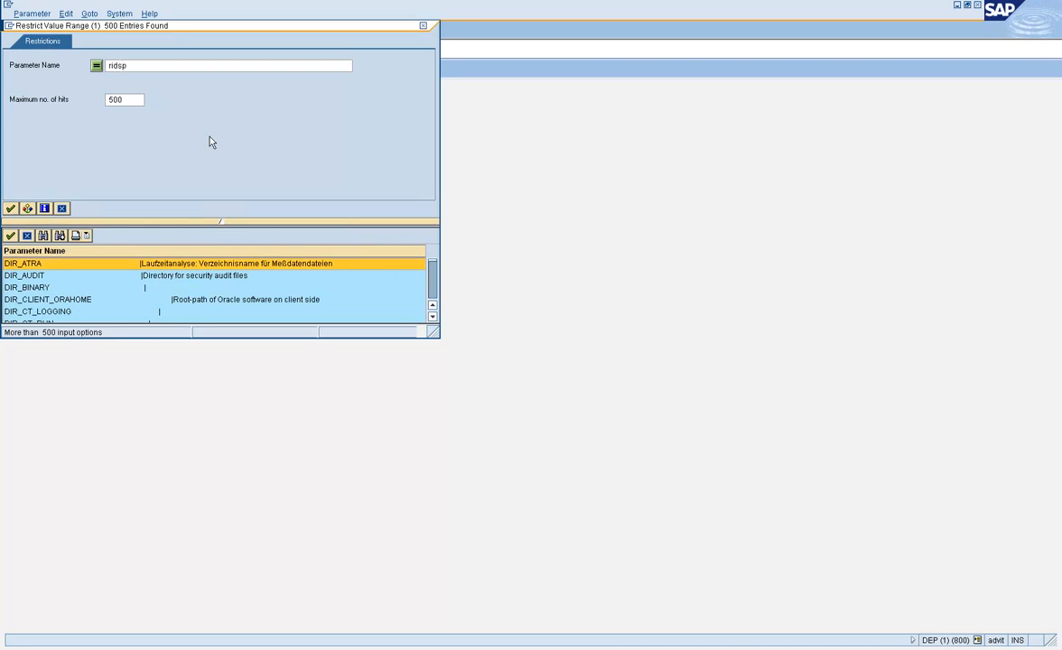
key(BackSpace)
key(BackSpace)
key(BackSpace)
key(BackSpace)
key(BackSpace)
text(rdisp*)
click(10, 208)
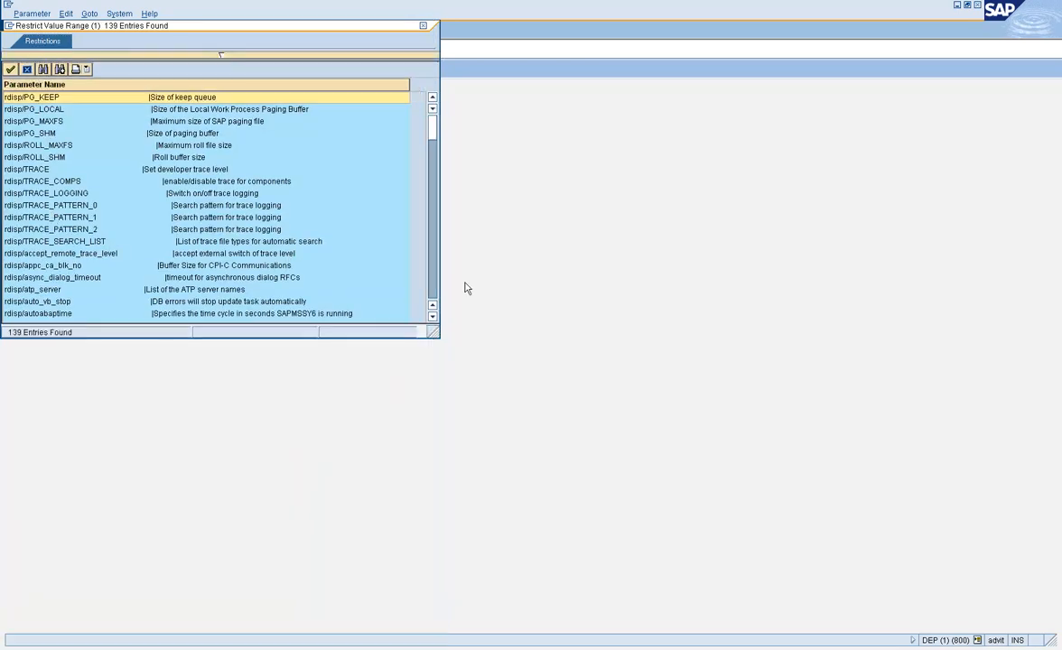
Step: Find rdisp/gui_auto_logout in the restricted list and choose it as the new parameter's name
click(431, 291)
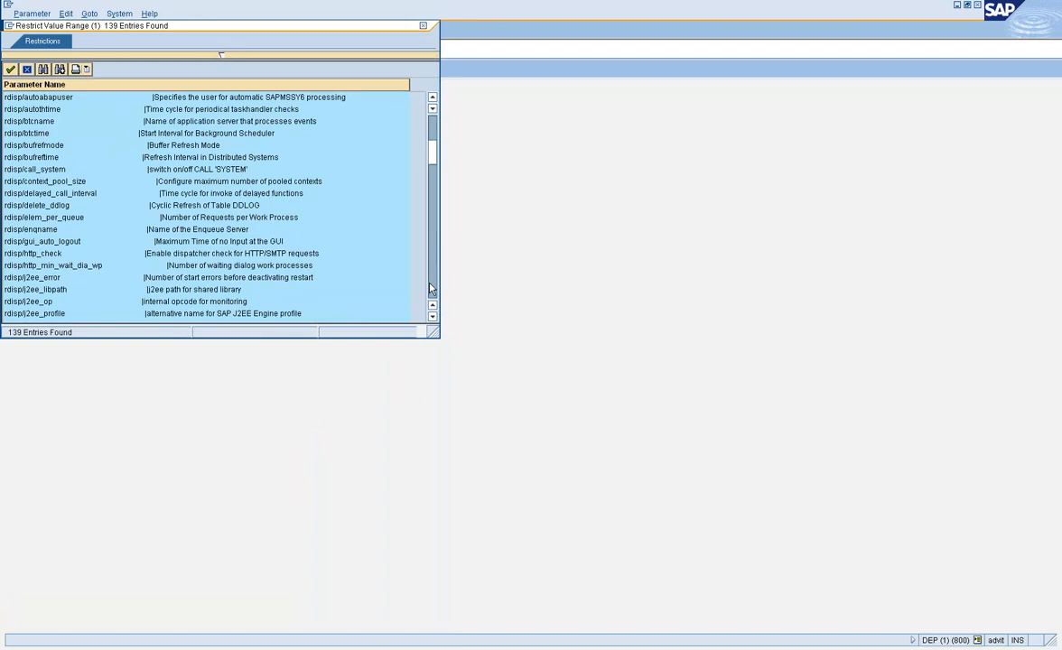
click(431, 289)
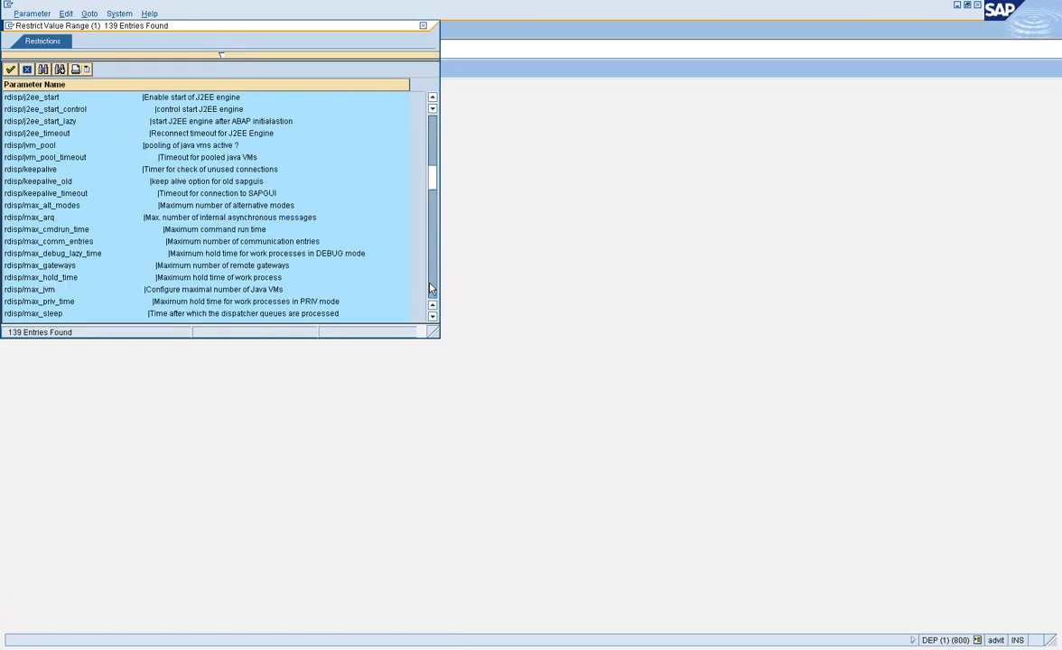
click(431, 289)
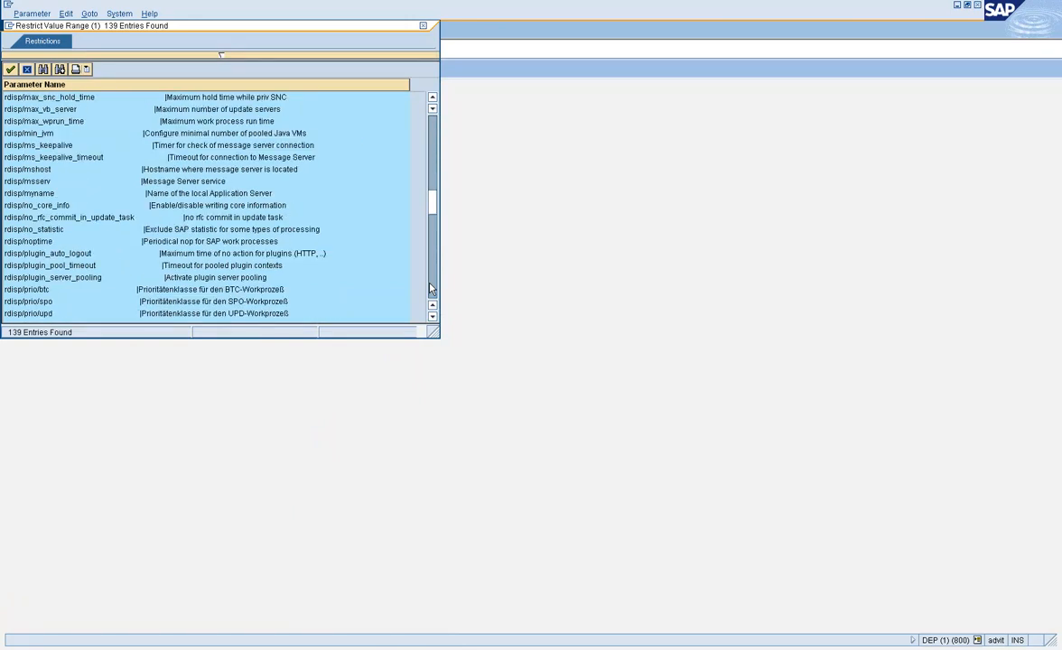
click(431, 168)
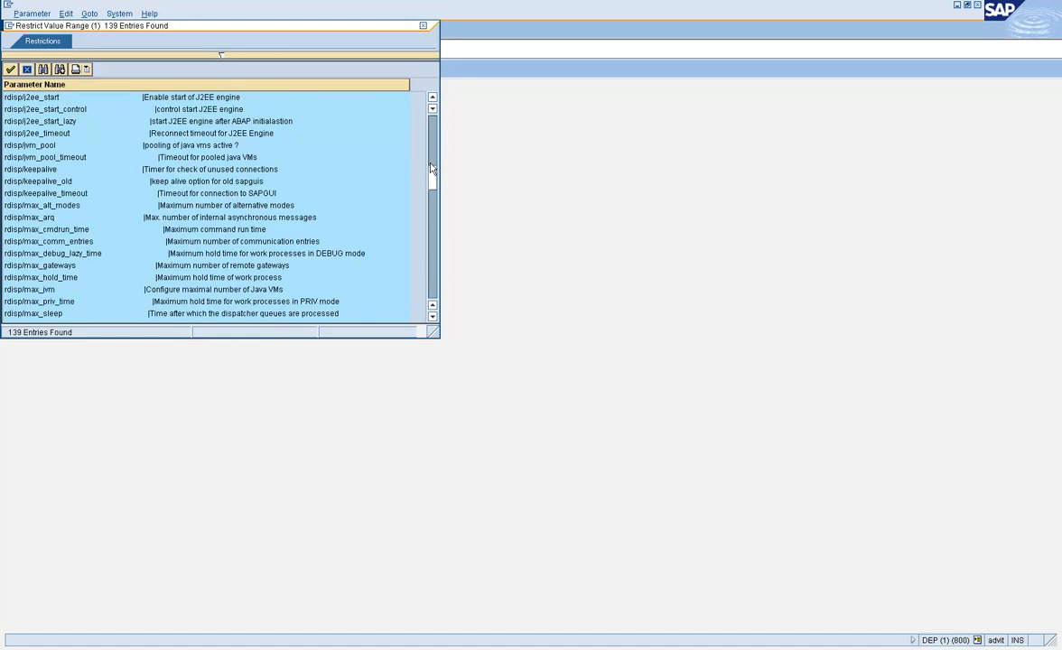
click(432, 145)
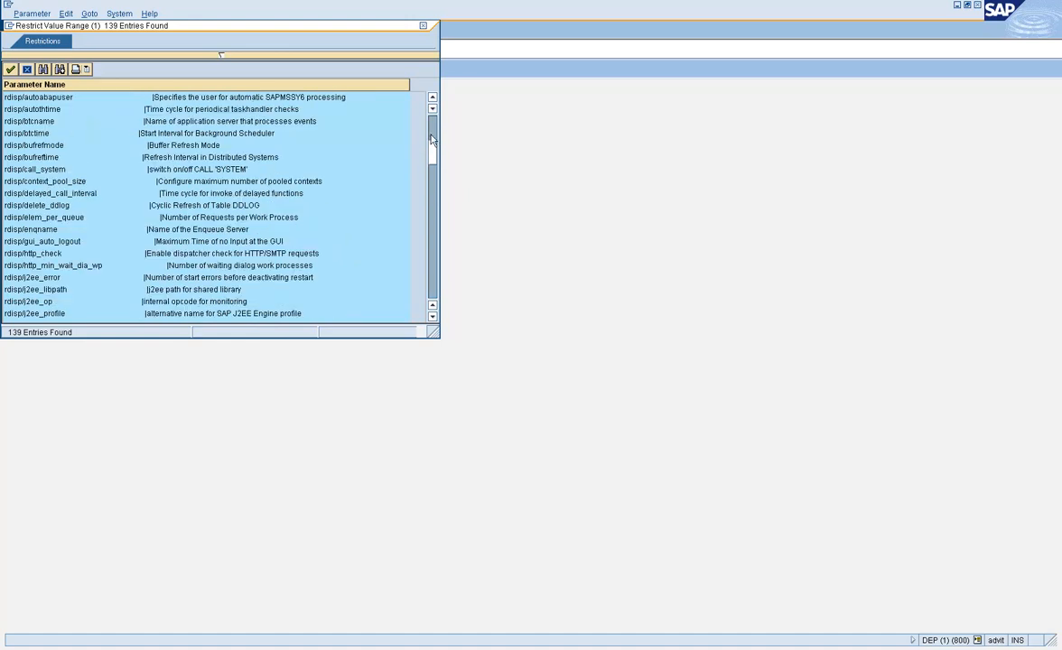
click(208, 241)
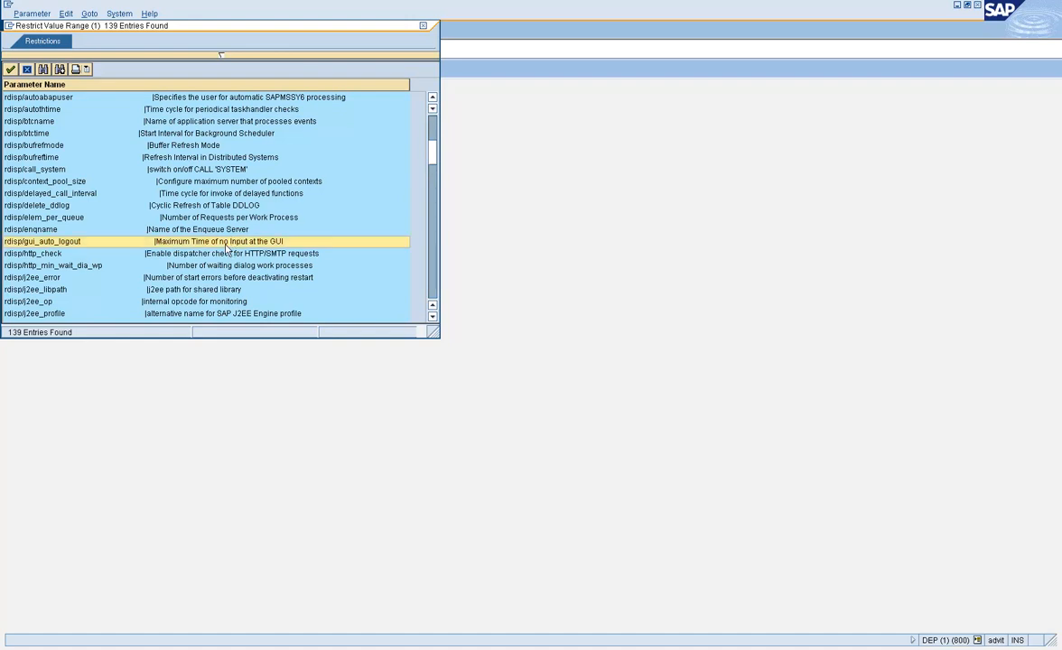
double_click(69, 244)
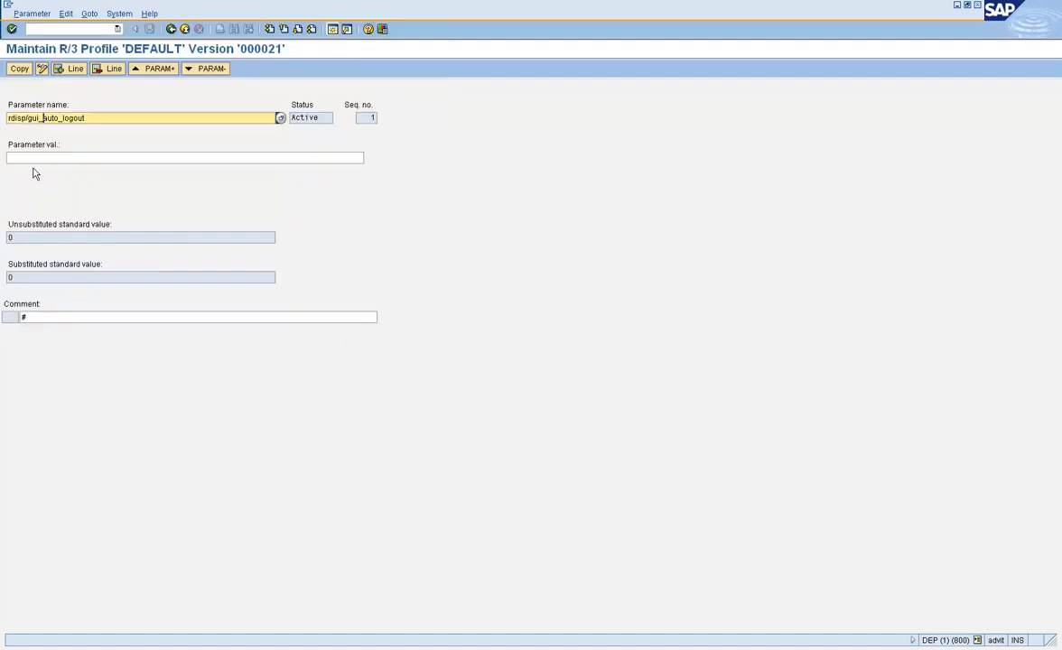
Step: Set rdisp/gui_auto_logout to 60, copy it into the profile, and return to the active parameters list
click(42, 160)
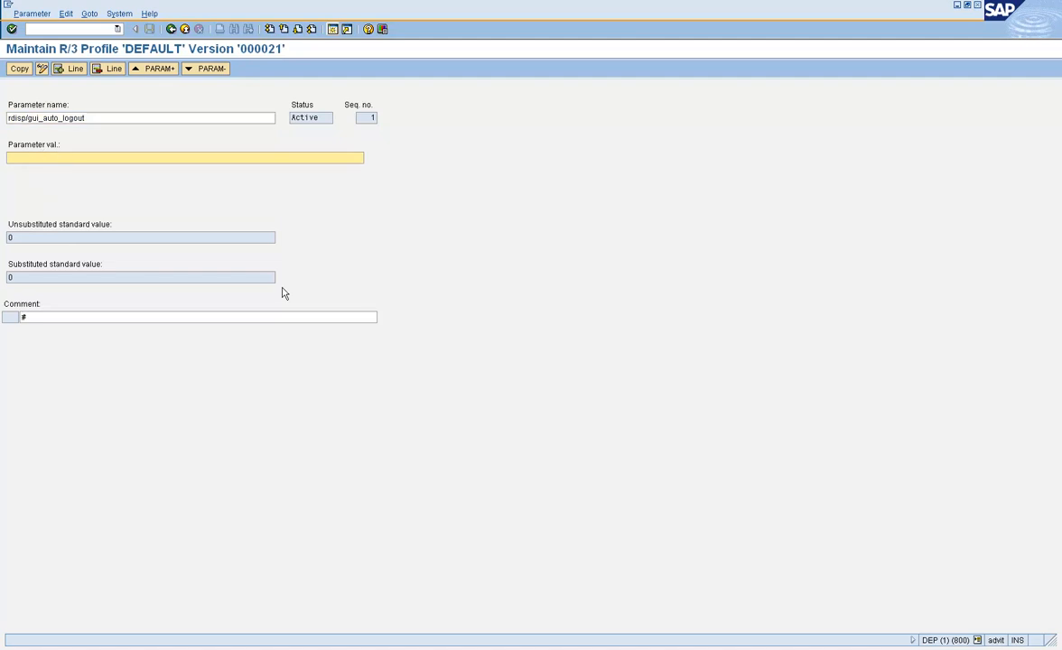
text(60)
key(Return)
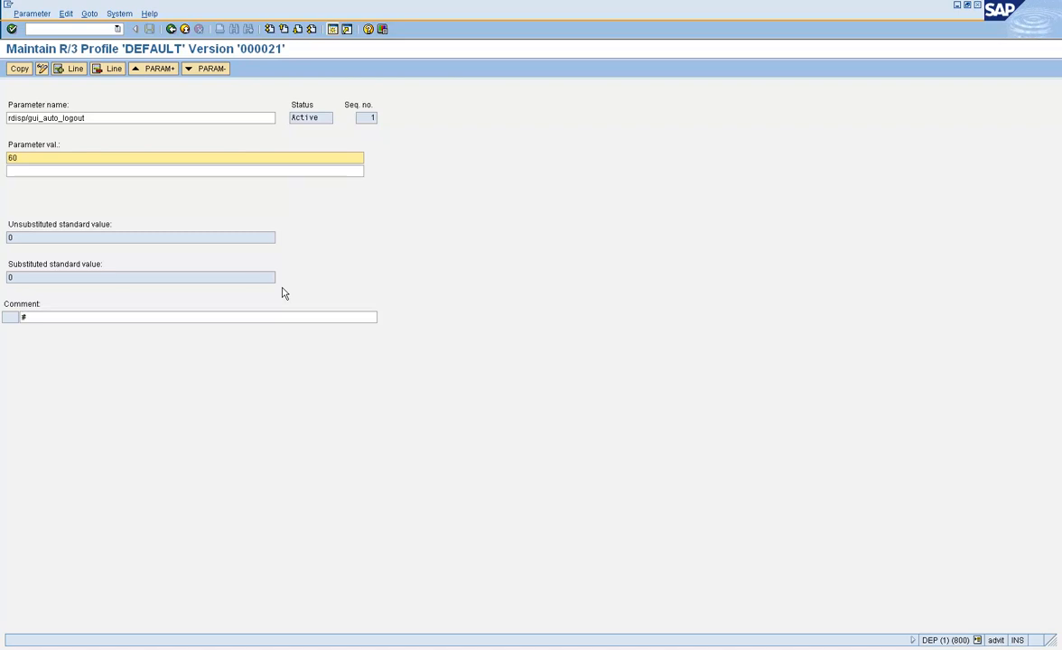
click(19, 69)
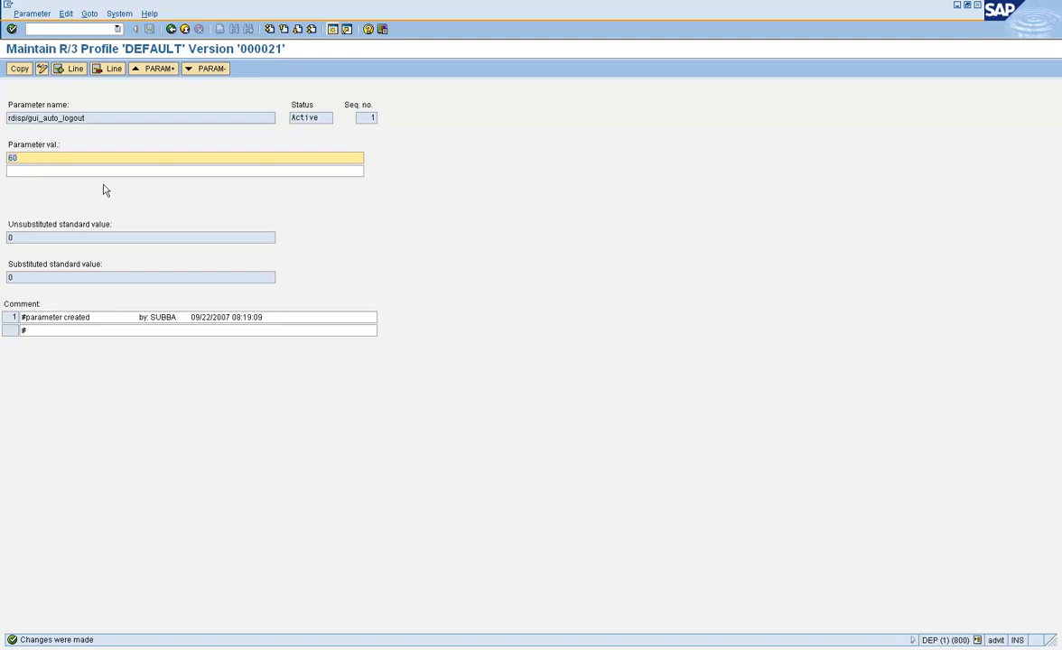
click(172, 29)
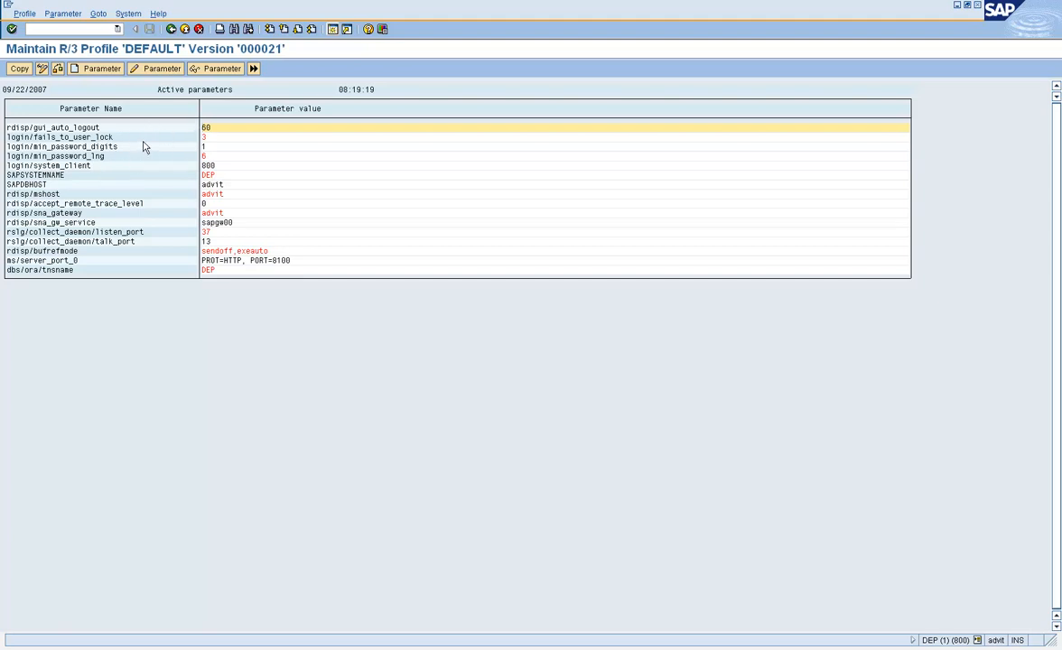
Step: Leave the parameter maintenance of the DEFAULT profile and accept saving its changes
click(171, 29)
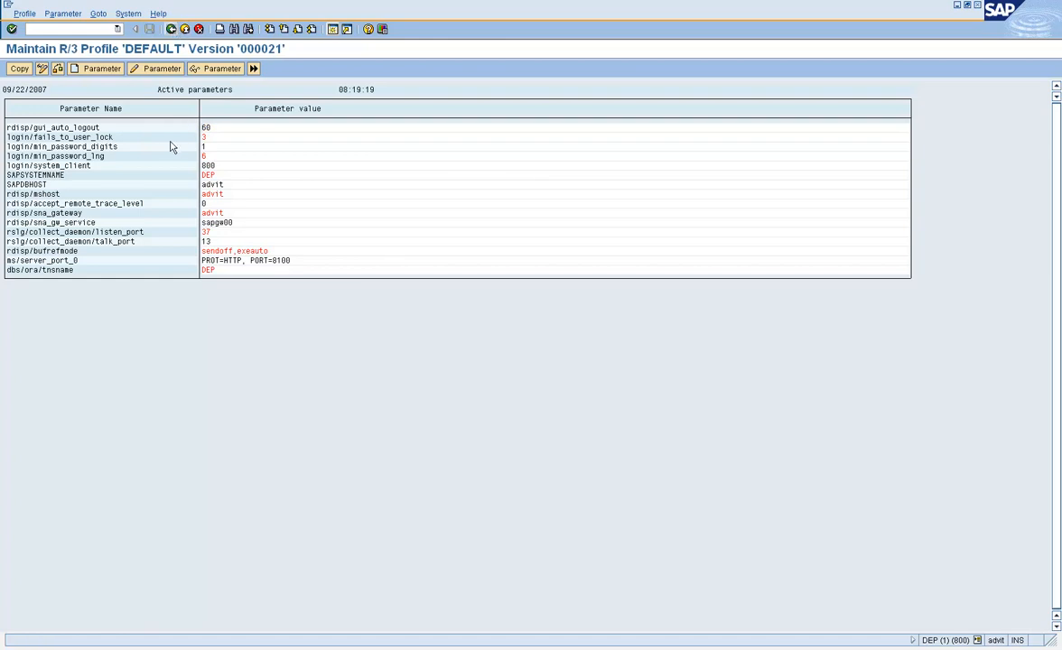
click(171, 28)
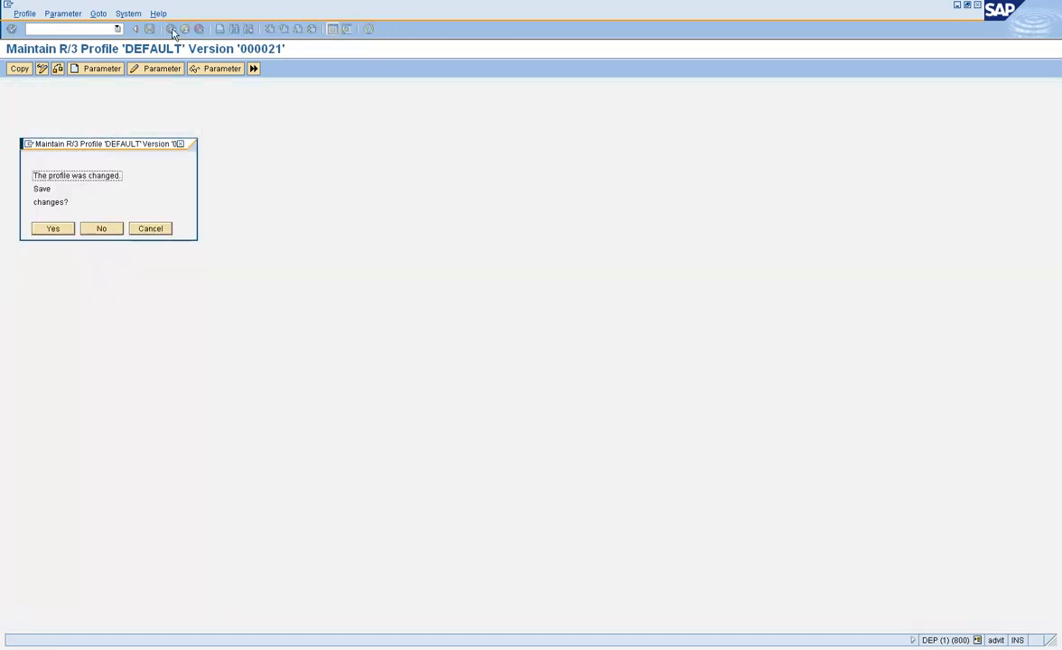
click(71, 230)
click(58, 228)
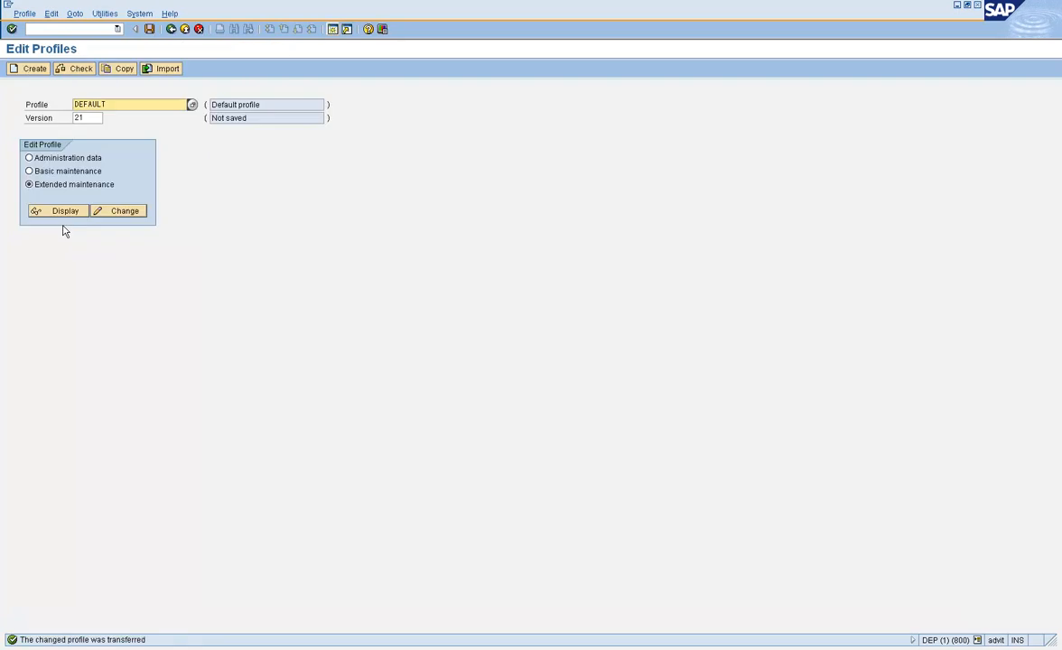
Step: Save and activate the changed DEFAULT profile, and acknowledge the activation notices
click(150, 29)
drag(191, 175, 260, 175)
click(162, 213)
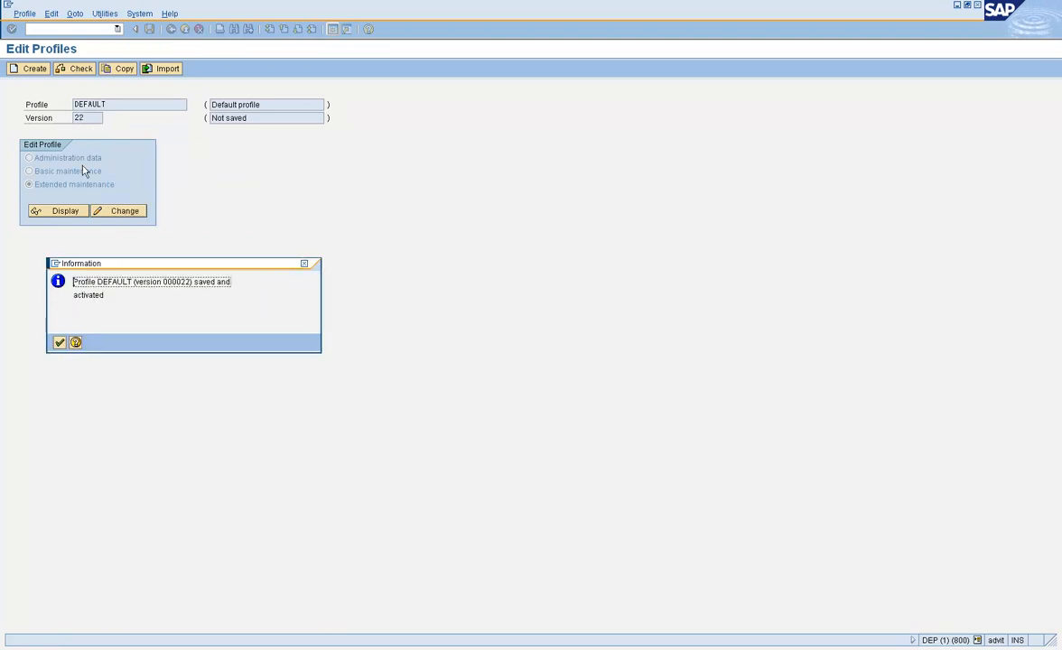
click(61, 342)
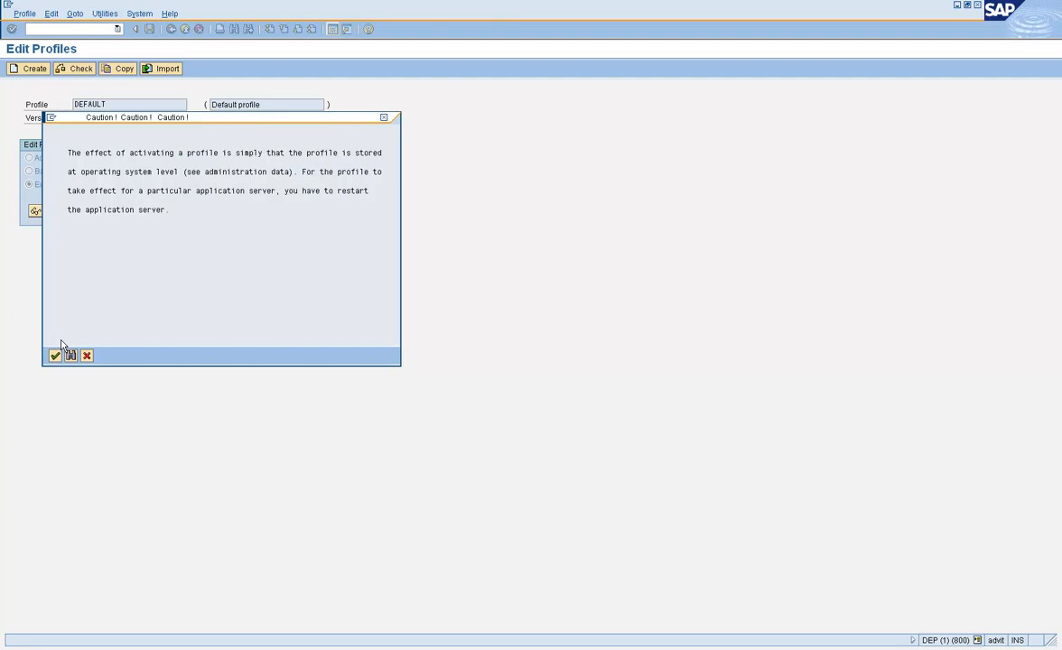
click(56, 356)
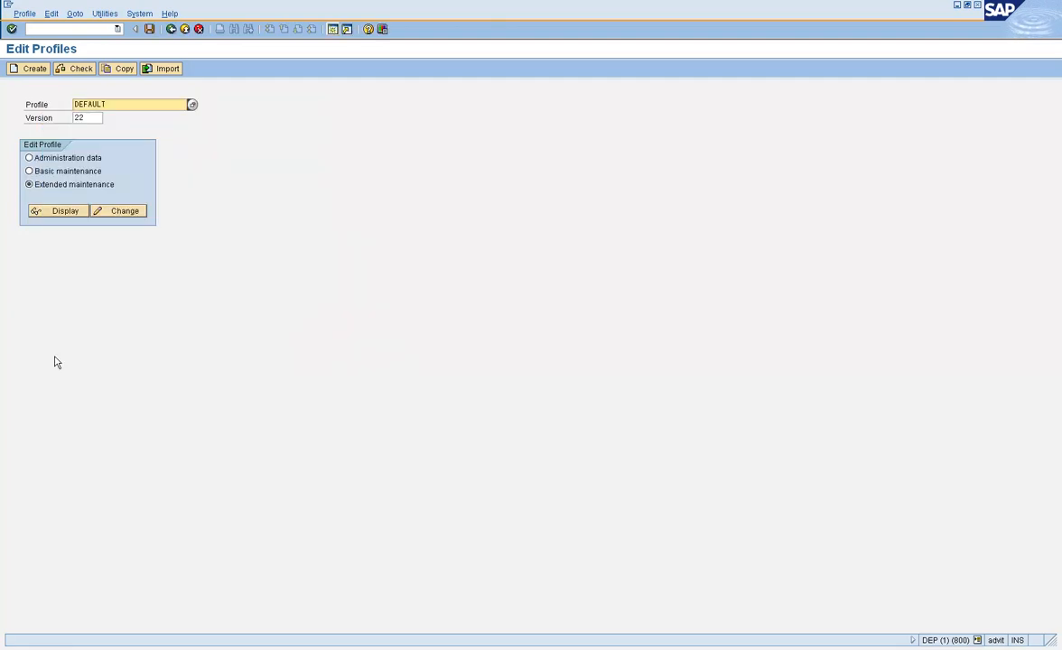
Step: Leave the profile editor and open a new logon screen for the DEP system from SAP Logon
click(174, 30)
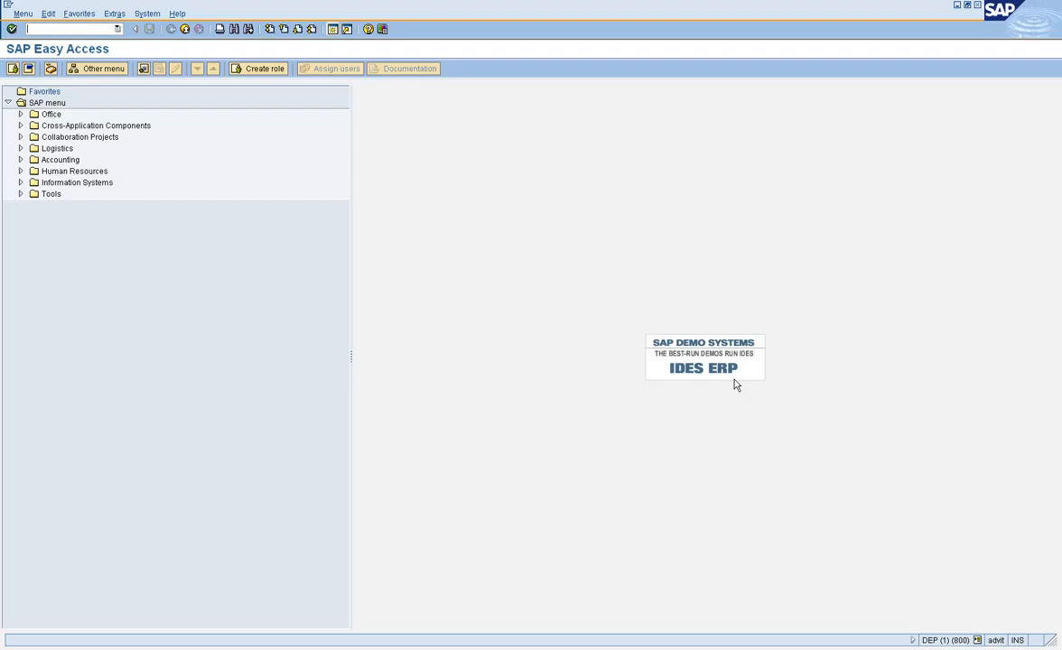
key(alt+Tab)
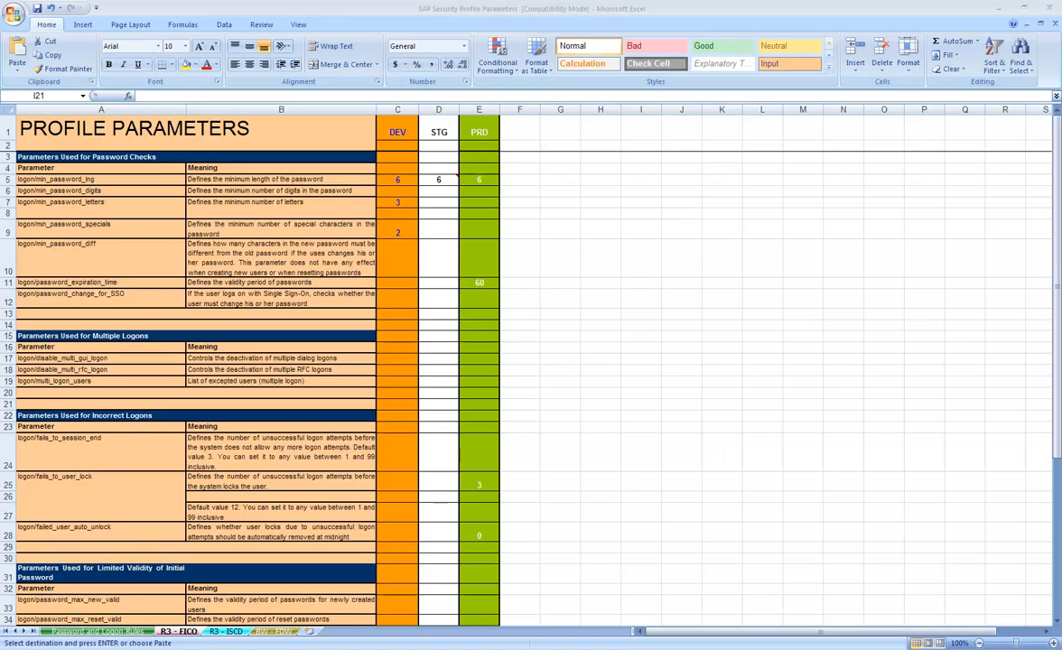
key(alt+Tab)
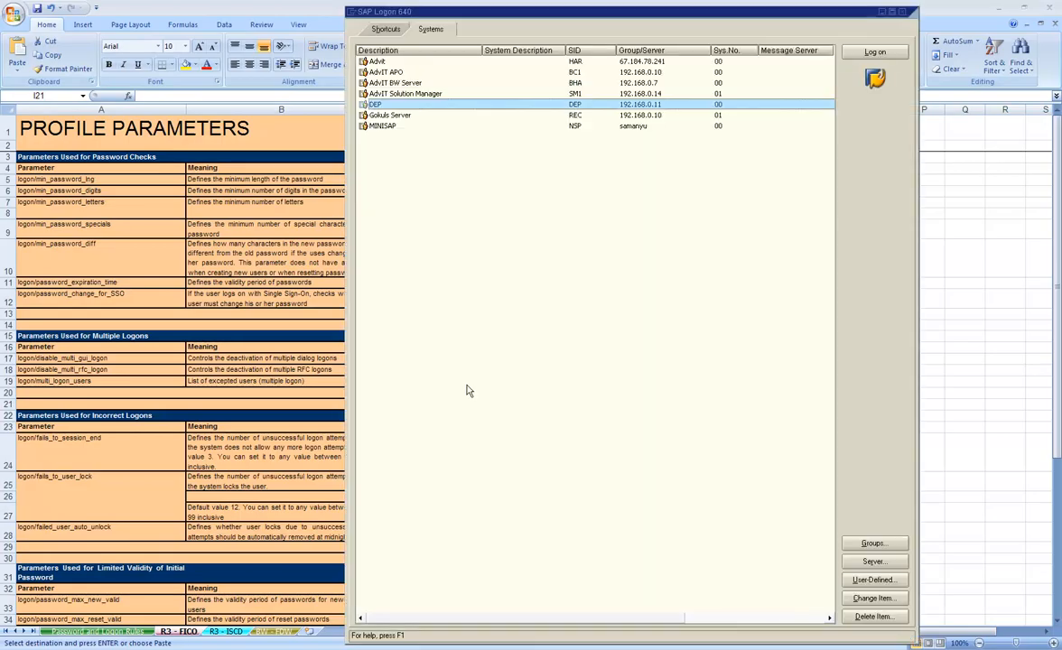
double_click(452, 109)
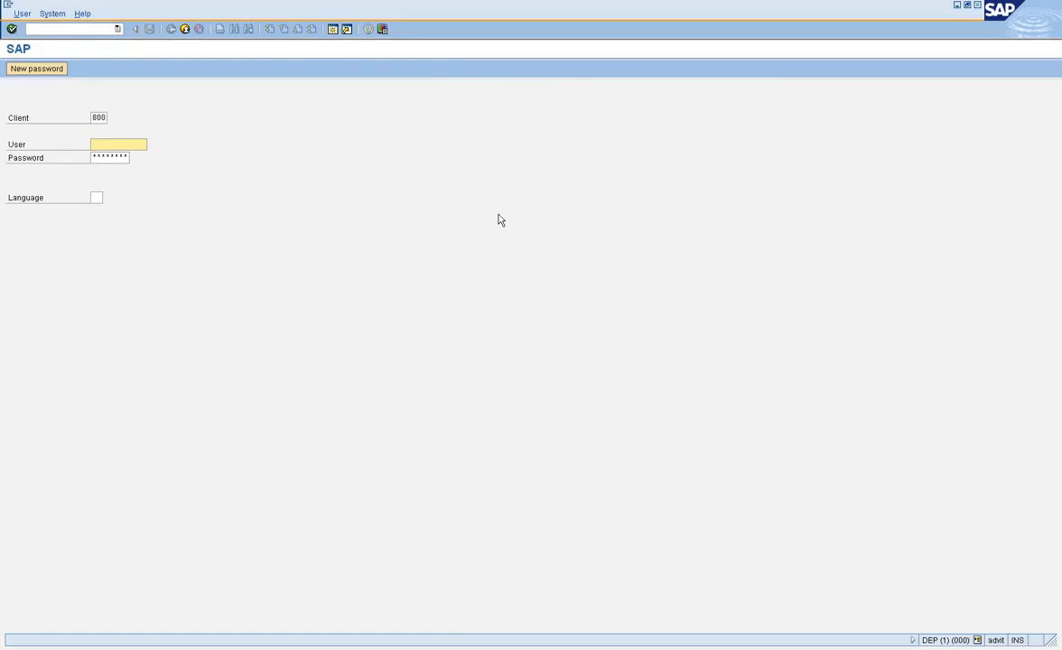
Step: Log on to client 800 as DDIC with the account password
text(subba)
key(Tab)
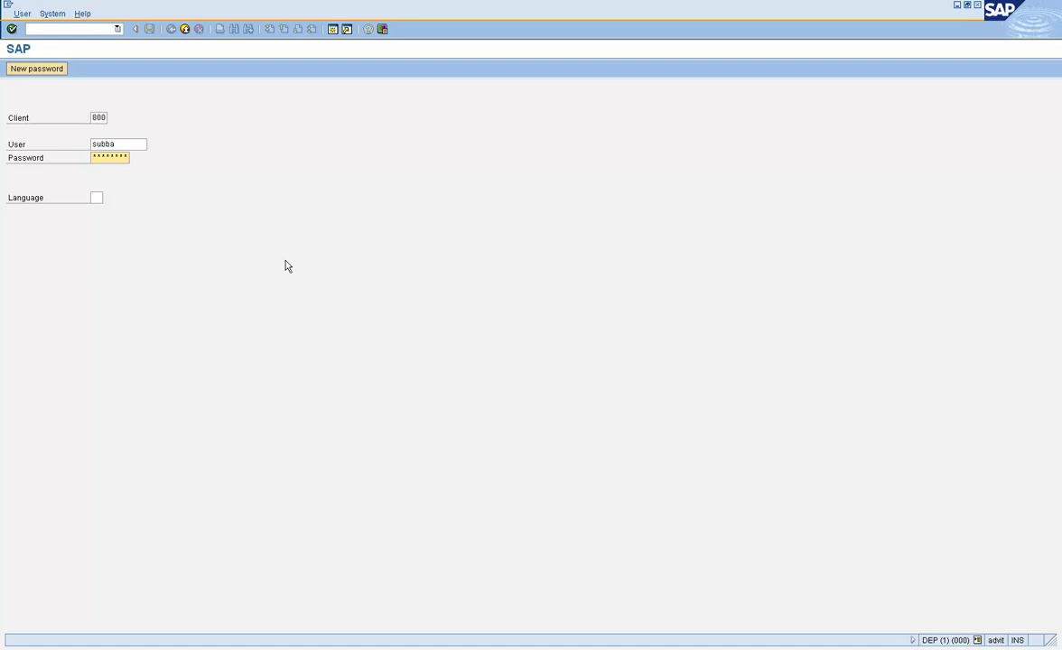
key(shift+Tab)
text(ddic)
key(Tab)
text(*********)
key(BackSpace)
key(BackSpace)
key(BackSpace)
key(BackSpace)
key(BackSpace)
key(BackSpace)
text(***)
key(BackSpace)
key(BackSpace)
key(BackSpace)
key(BackSpace)
key(BackSpace)
text(********)
key(Return)
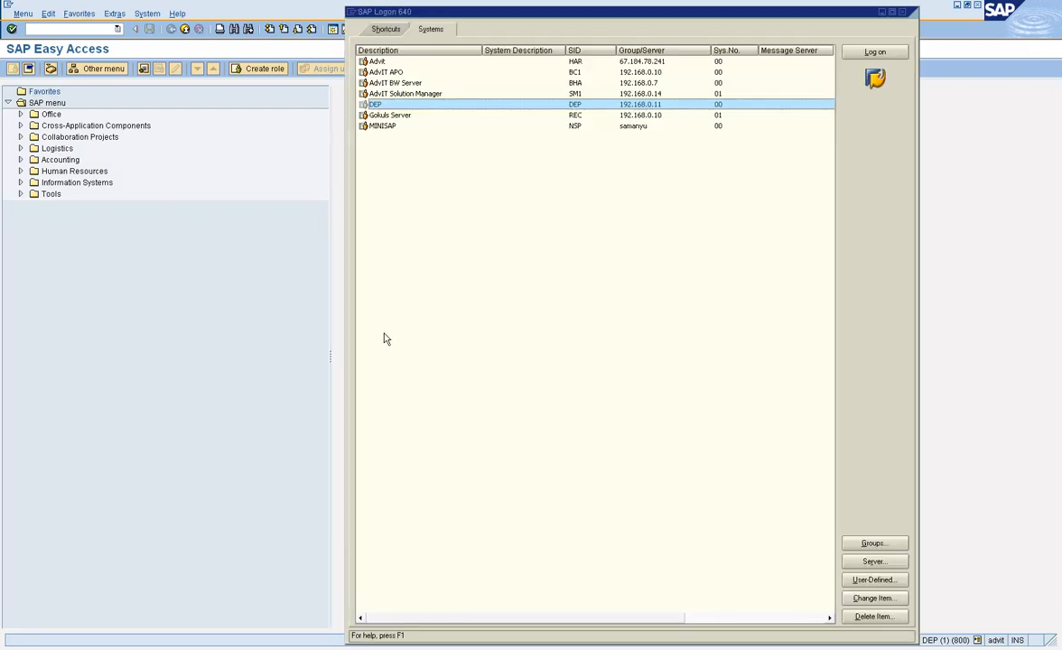
Step: Open another DEP logon screen and try to log on with the other user ID and a password
double_click(416, 107)
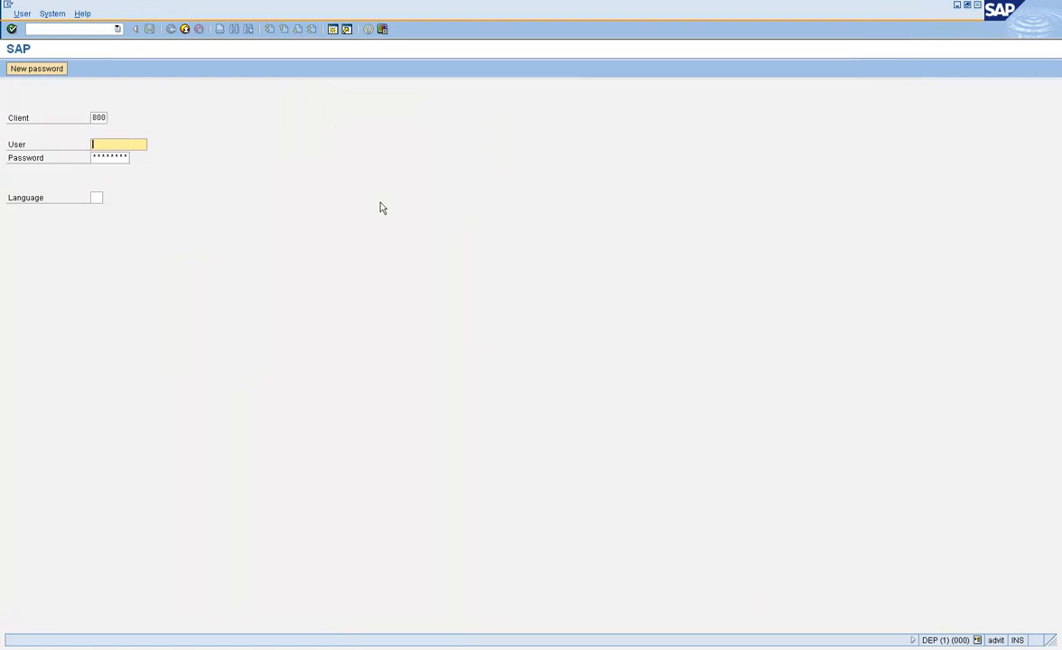
text(subba)
key(Tab)
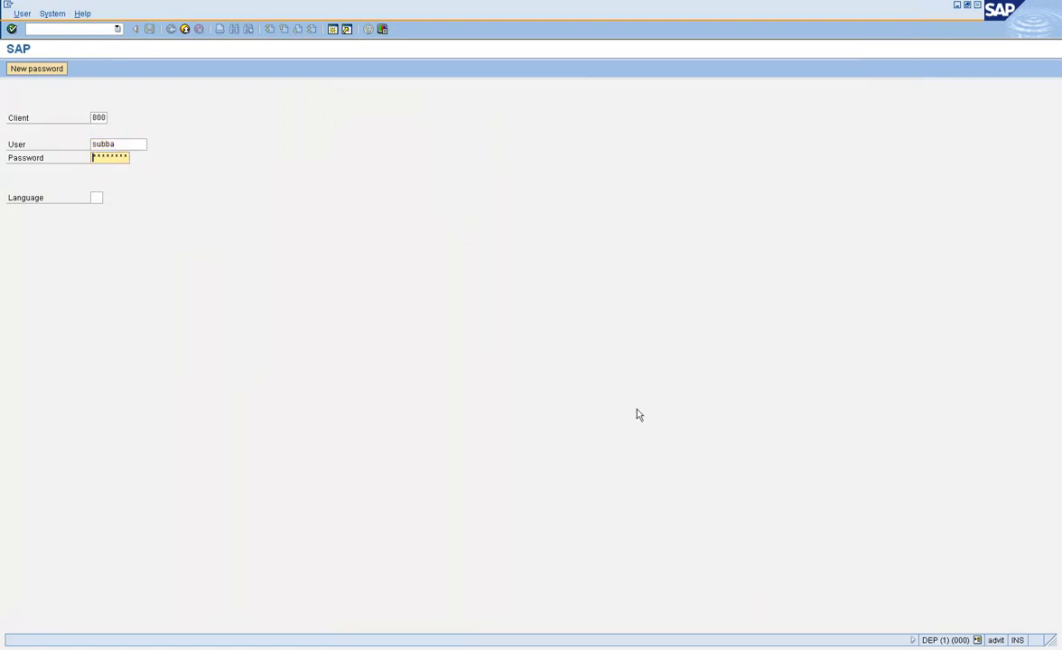
text(**)
key(BackSpace)
text(********)
key(Return)
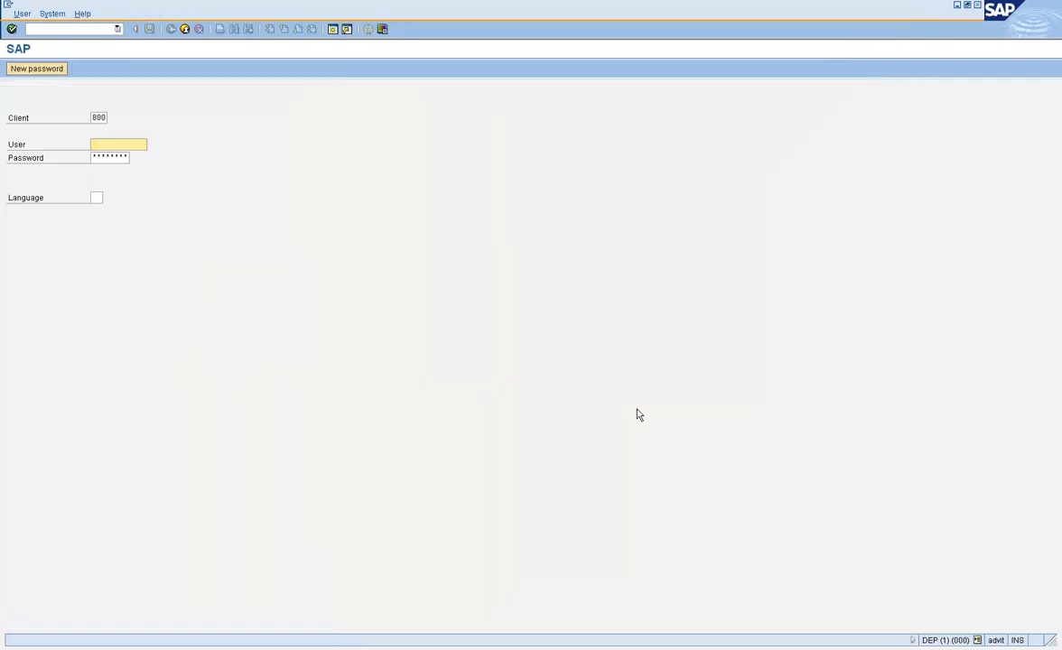
Step: Re-enter the same user ID on the cleared logon screen and submit the logon again
text(as)
key(BackSpace)
key(BackSpace)
text(subbaas)
key(BackSpace)
key(BackSpace)
key(Tab)
key(Return)
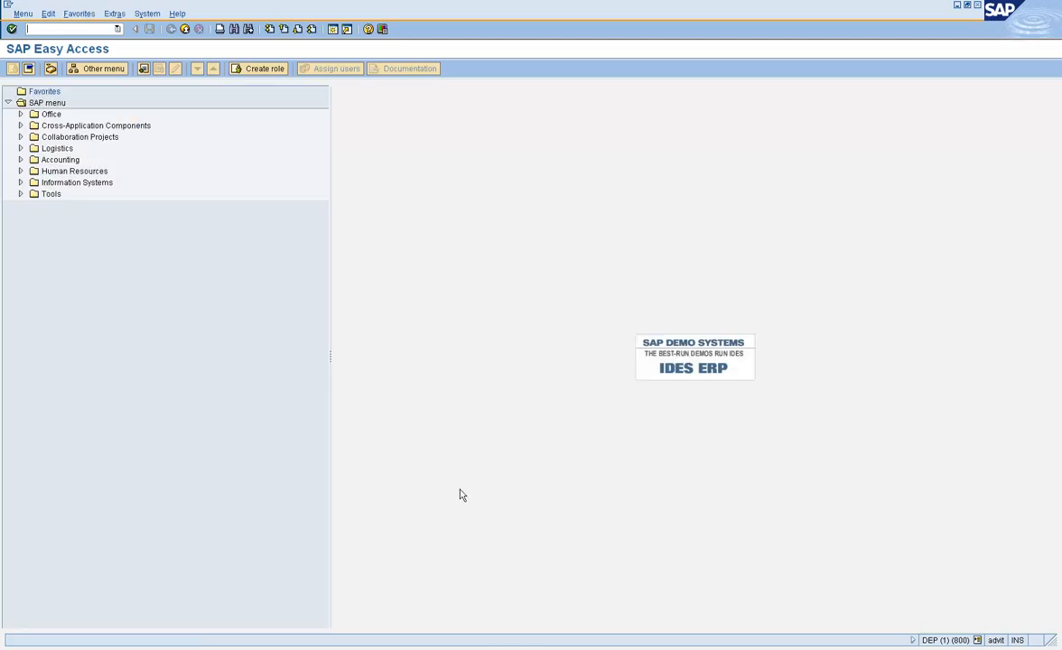
Step: Open transaction SU01 for the user locked by incorrect logons and unlock the account
text(su01)
key(Return)
text(subba)
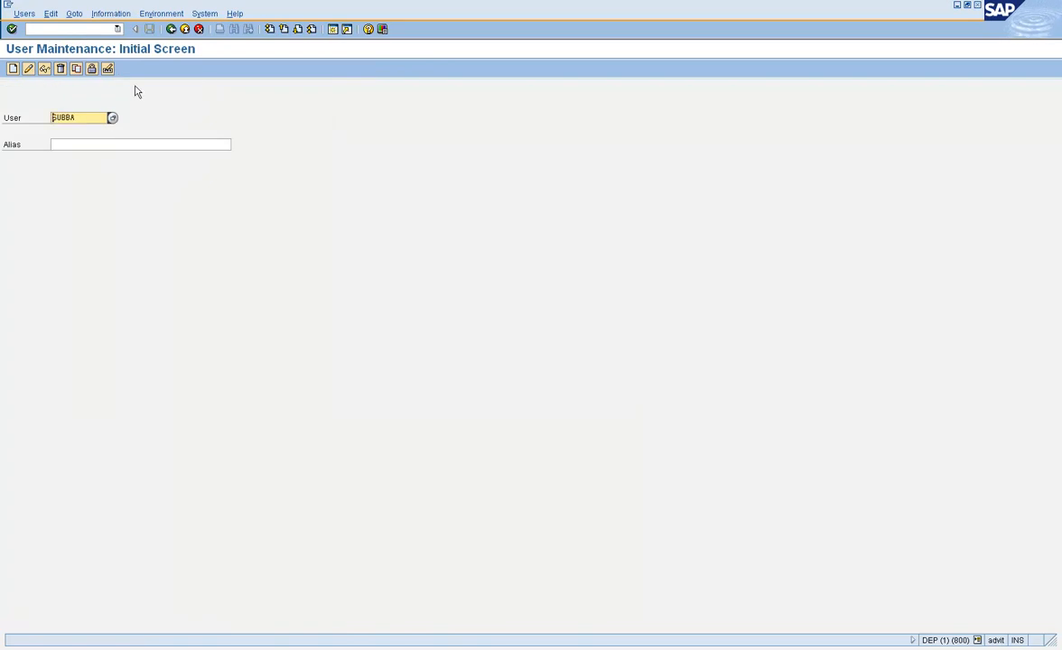
click(92, 70)
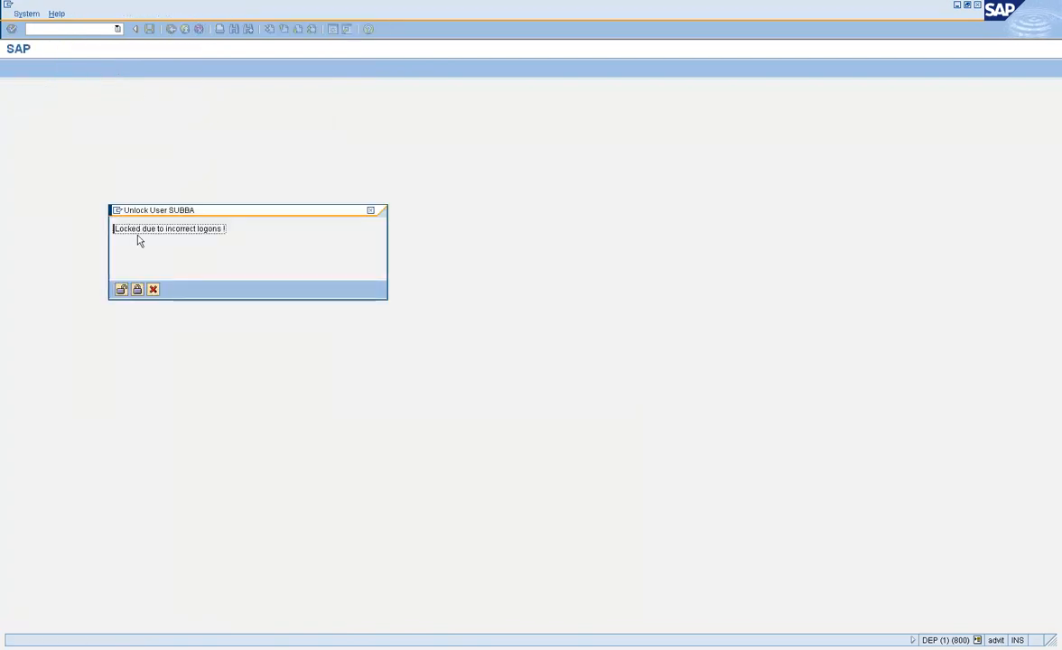
drag(115, 229, 277, 225)
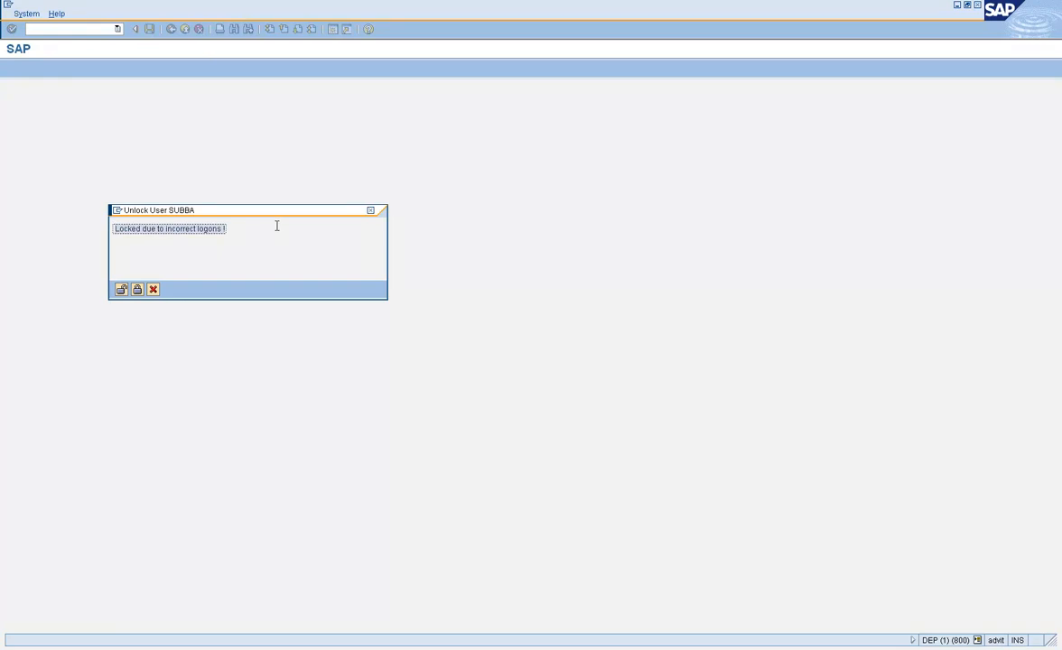
click(122, 292)
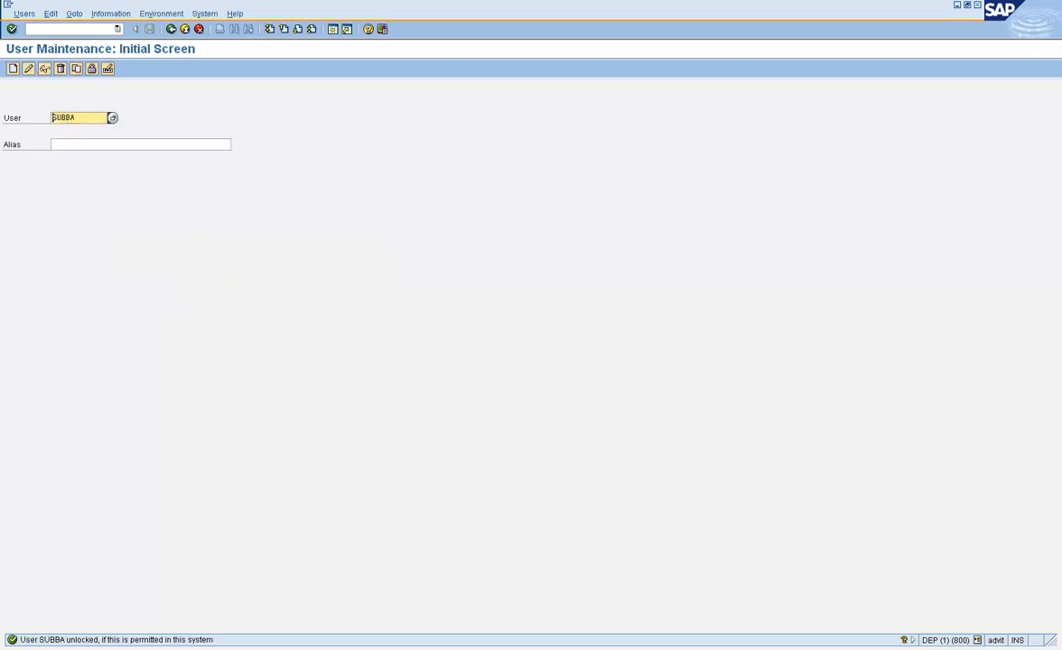
Step: Return to the unlocked user's logon screen and retry the logon with the account password
key(alt+Tab)
key(Tab)
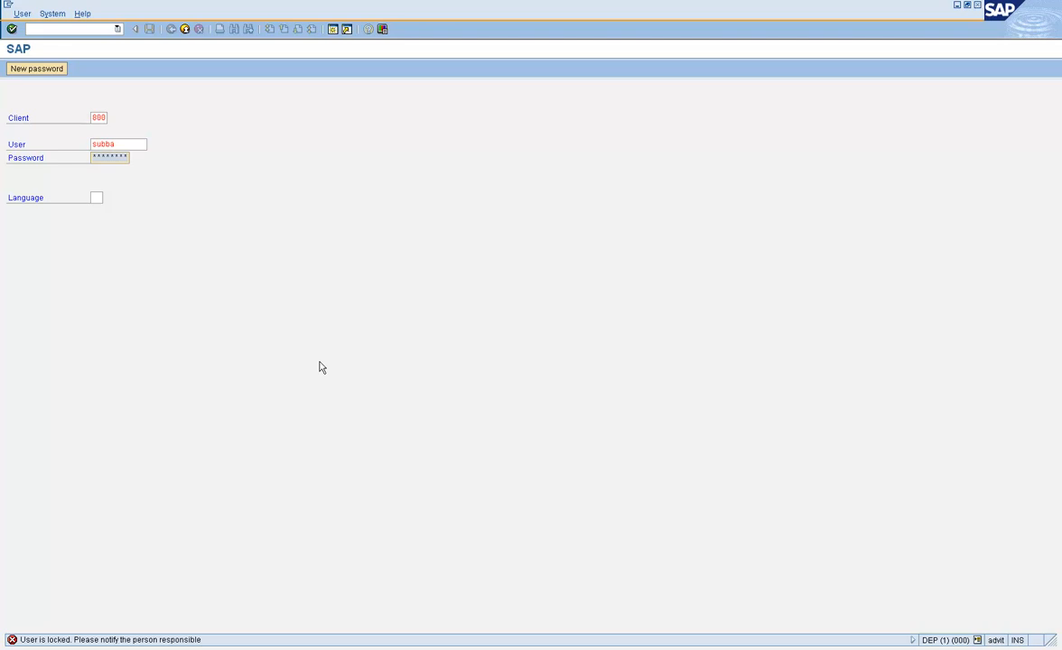
key(Return)
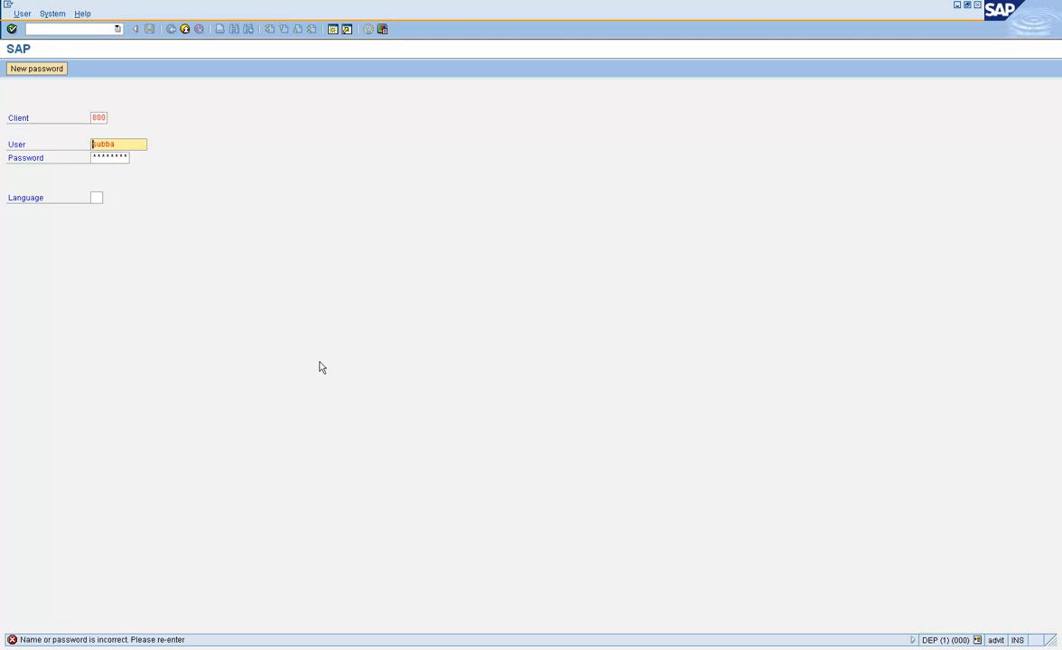
key(Tab)
key(Return)
key(Tab)
key(Tab)
key(shift+Tab)
text(********)
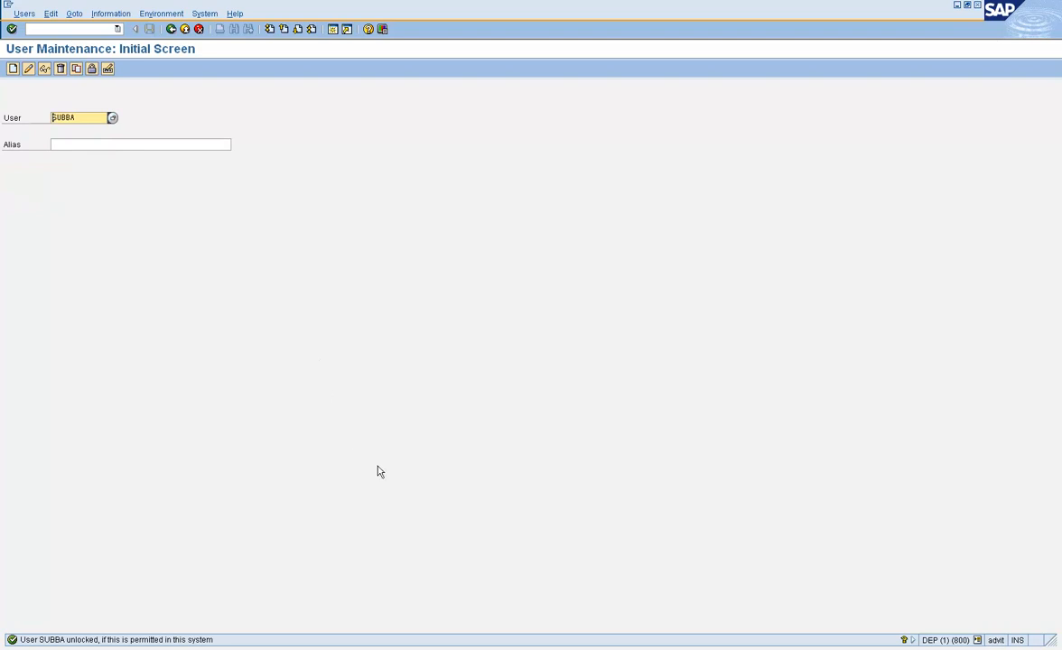
Step: Unlock the same user again in user maintenance
click(91, 72)
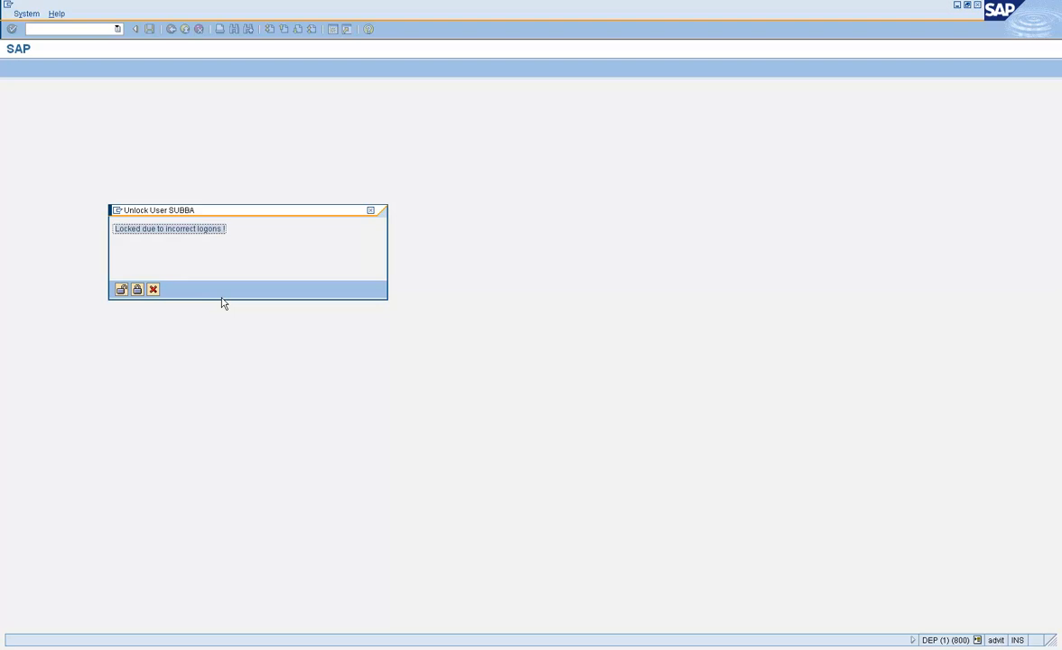
click(123, 290)
click(123, 289)
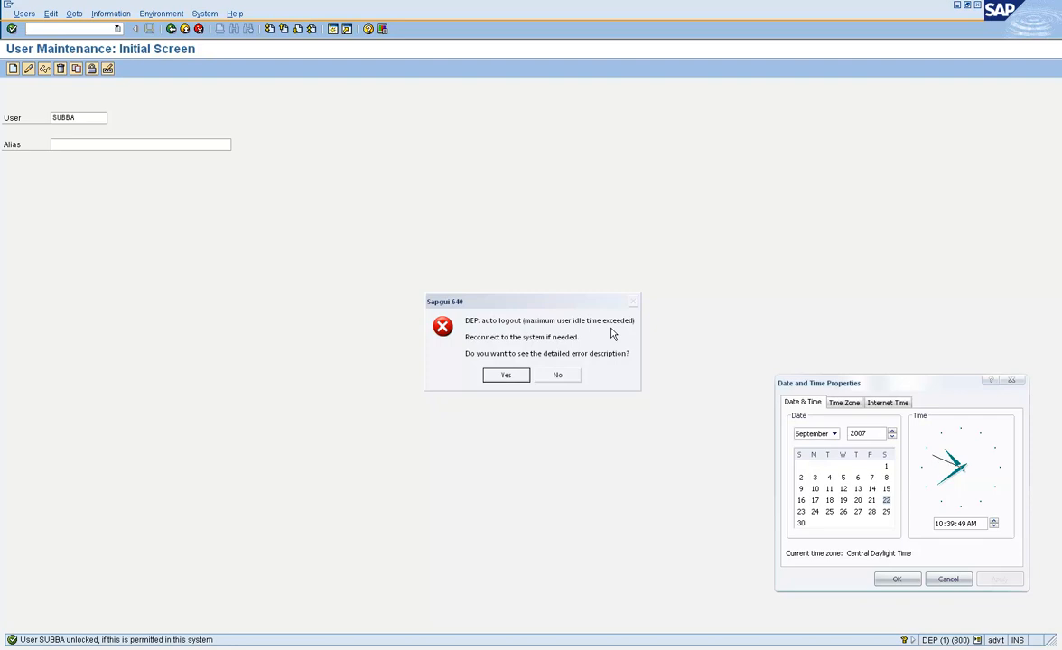
Step: Dismiss the auto-logout notice and the clock window, and select logon/min_password_lng in the spreadsheet
click(553, 379)
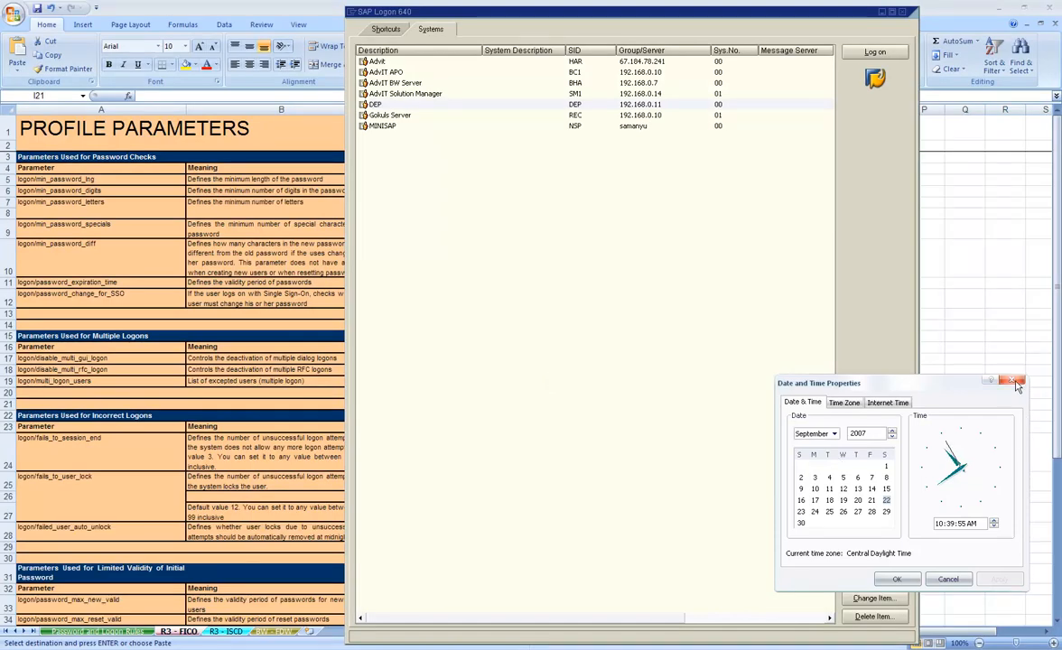
click(1018, 382)
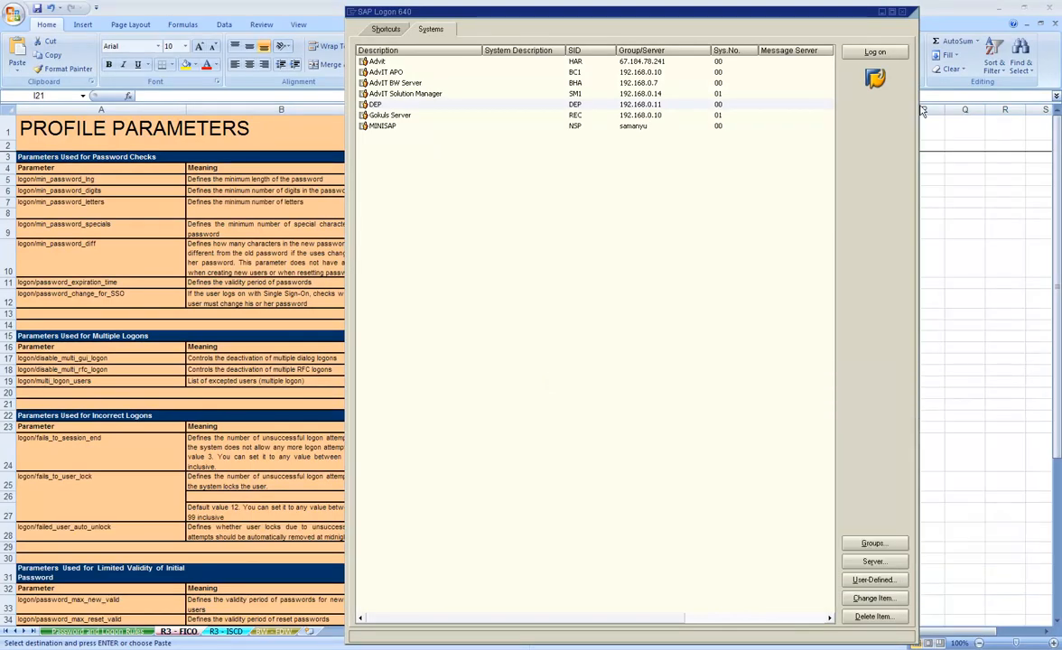
click(150, 221)
click(100, 179)
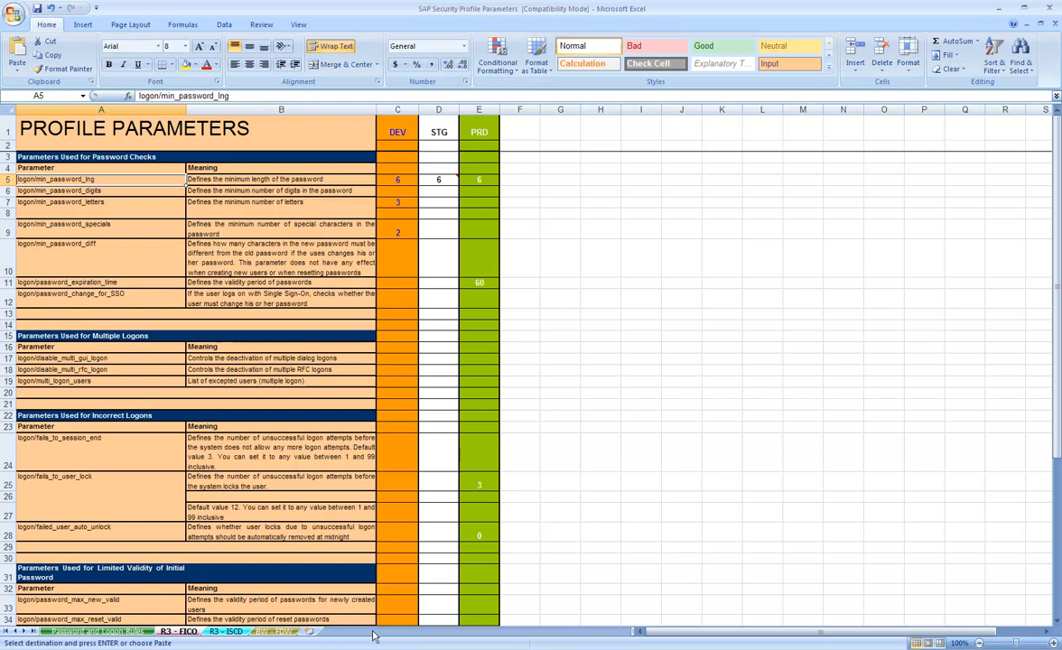
Step: Switch back to SAP Logon and log on to DEP with the unlocked user ID and account password
key(alt+Tab)
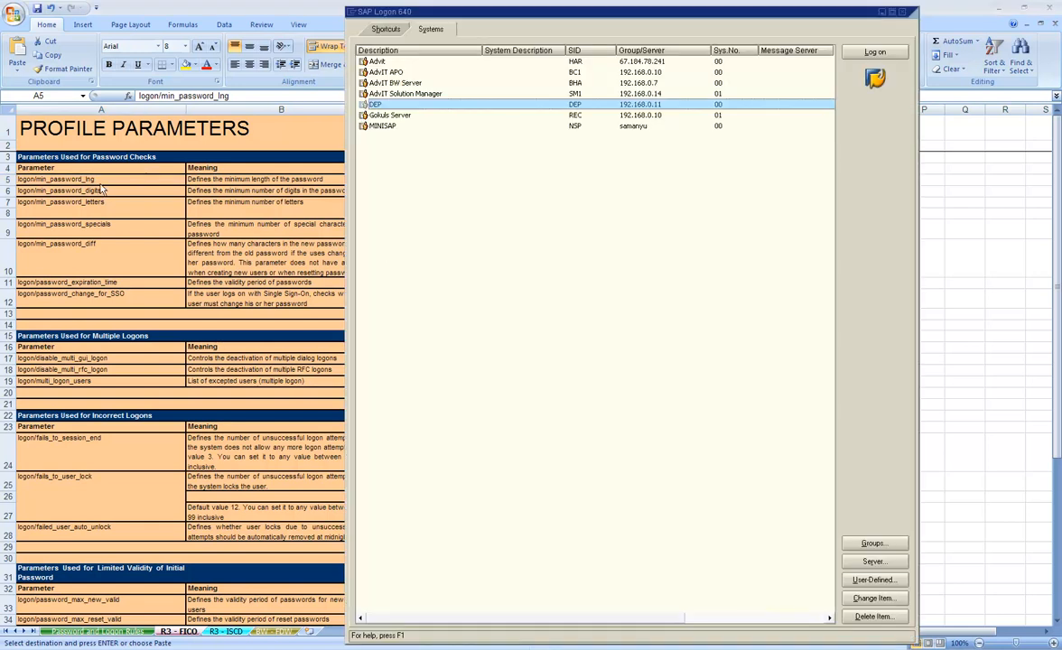
double_click(398, 107)
text(subba)
key(Tab)
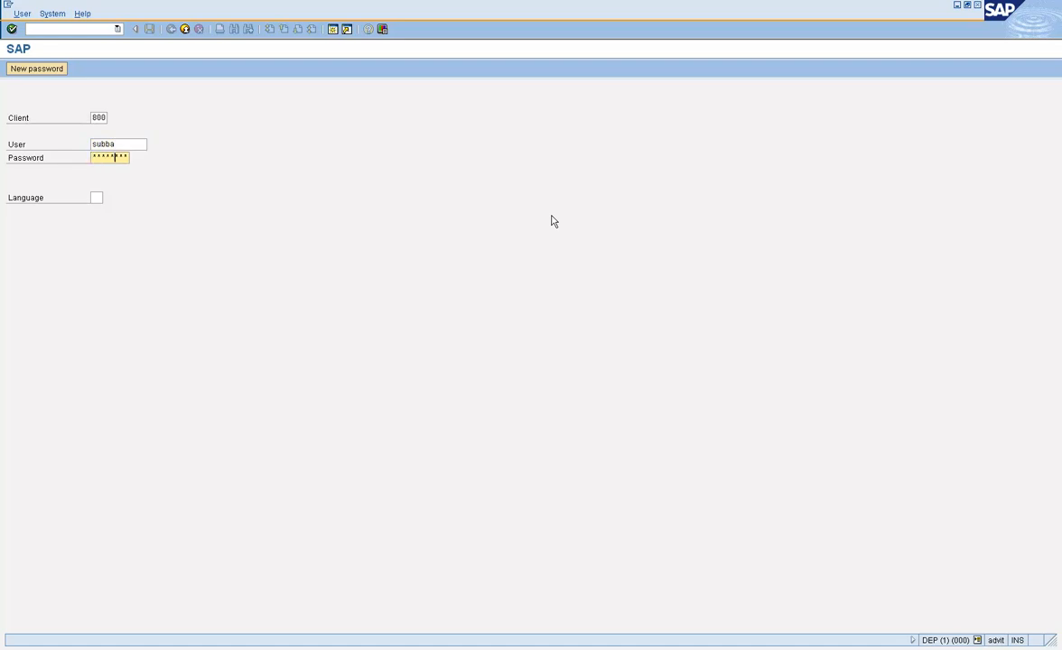
key(Return)
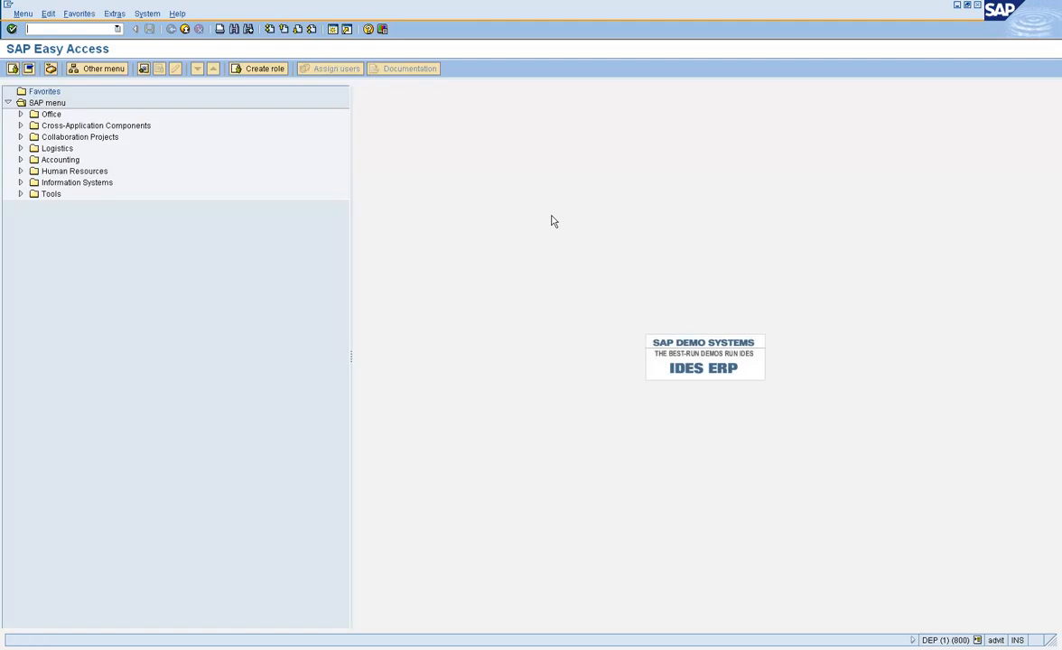
Step: Open transaction SU01 and start creating the user TEST0123
text(su01)
key(Return)
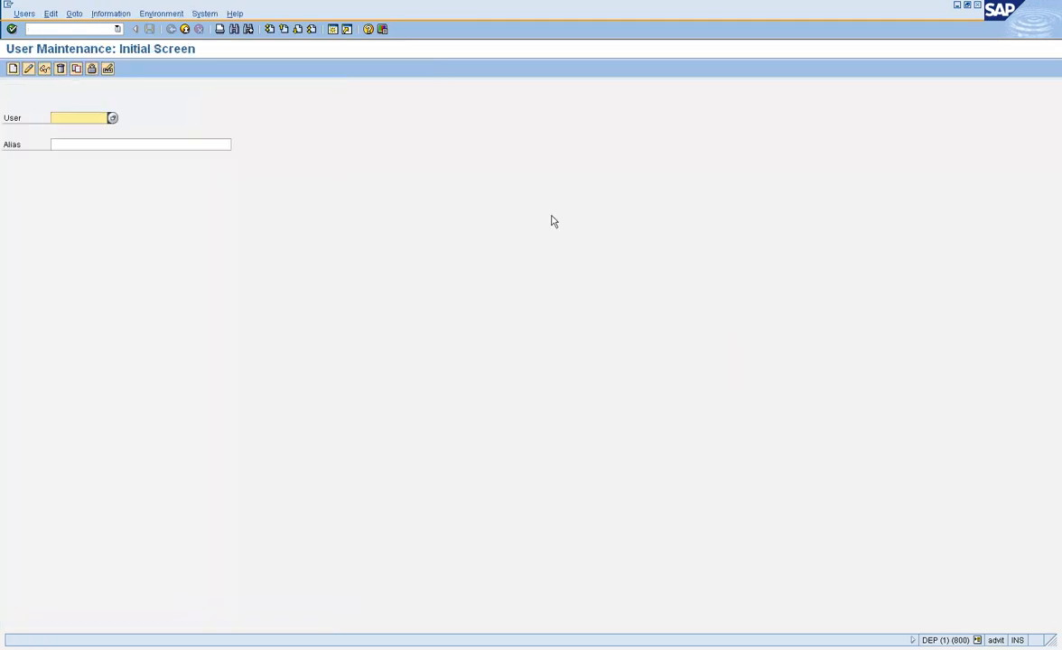
text(test)
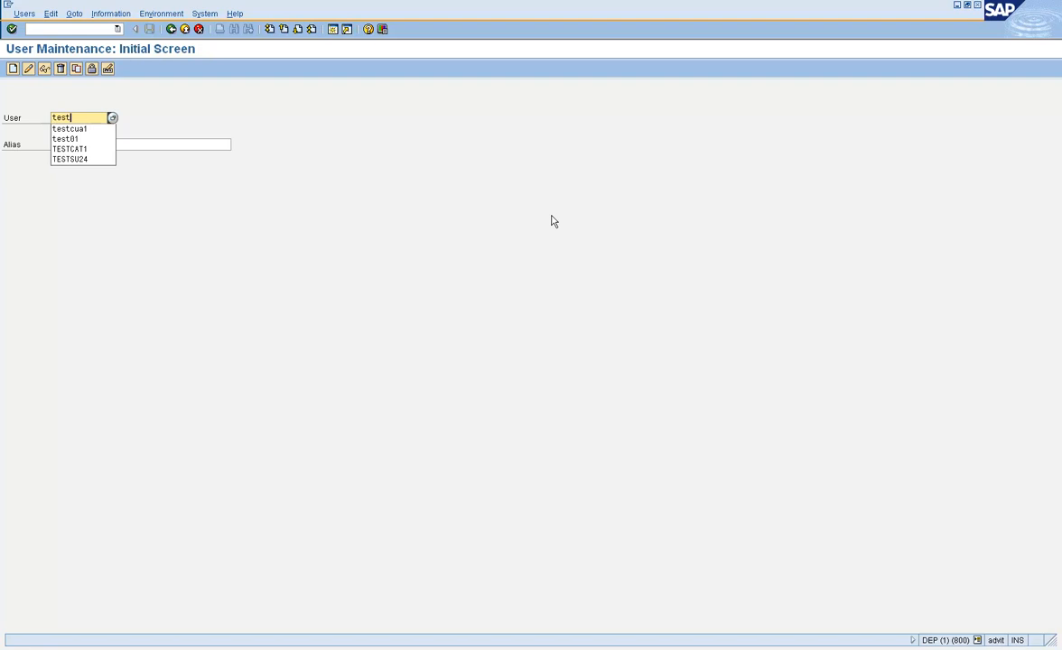
text(0123)
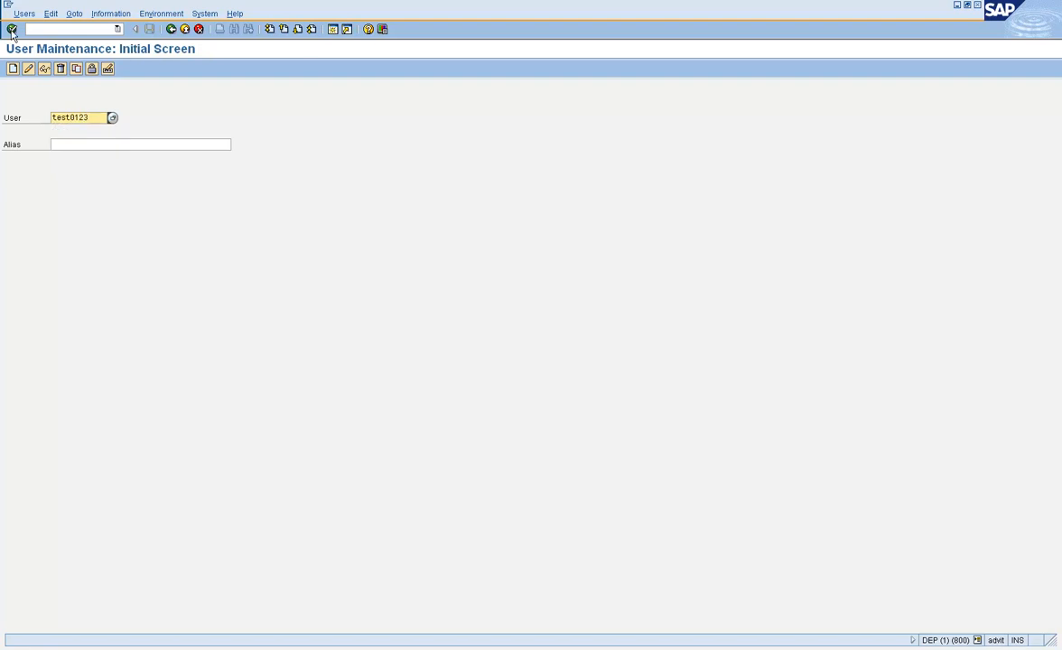
click(15, 69)
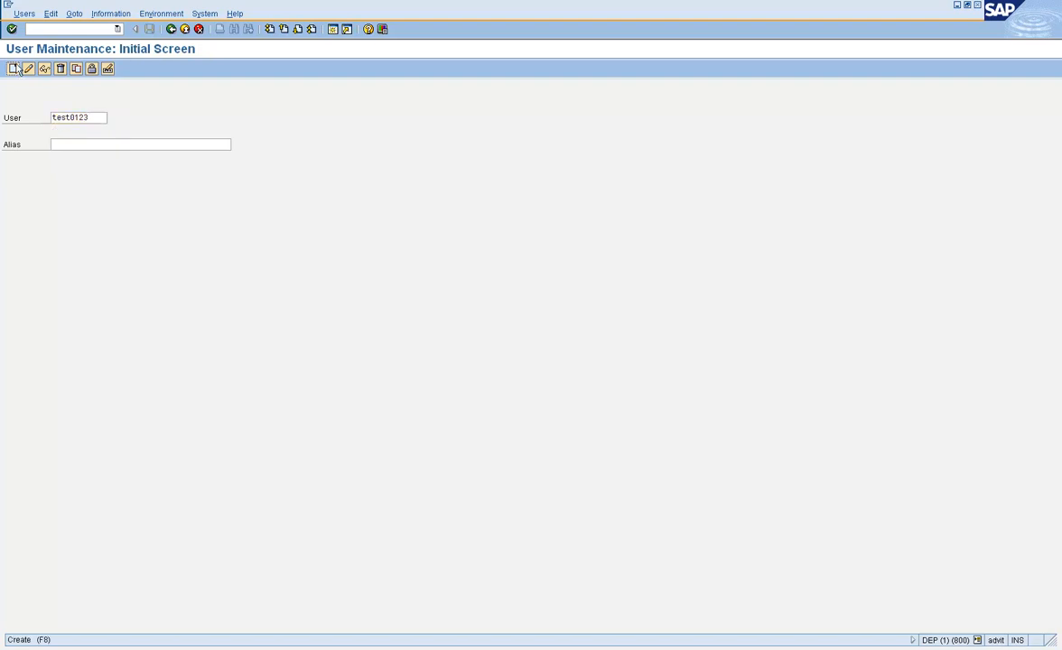
Step: Set the new user's last name to the suggested entry Test User - 1
click(133, 184)
text(Test)
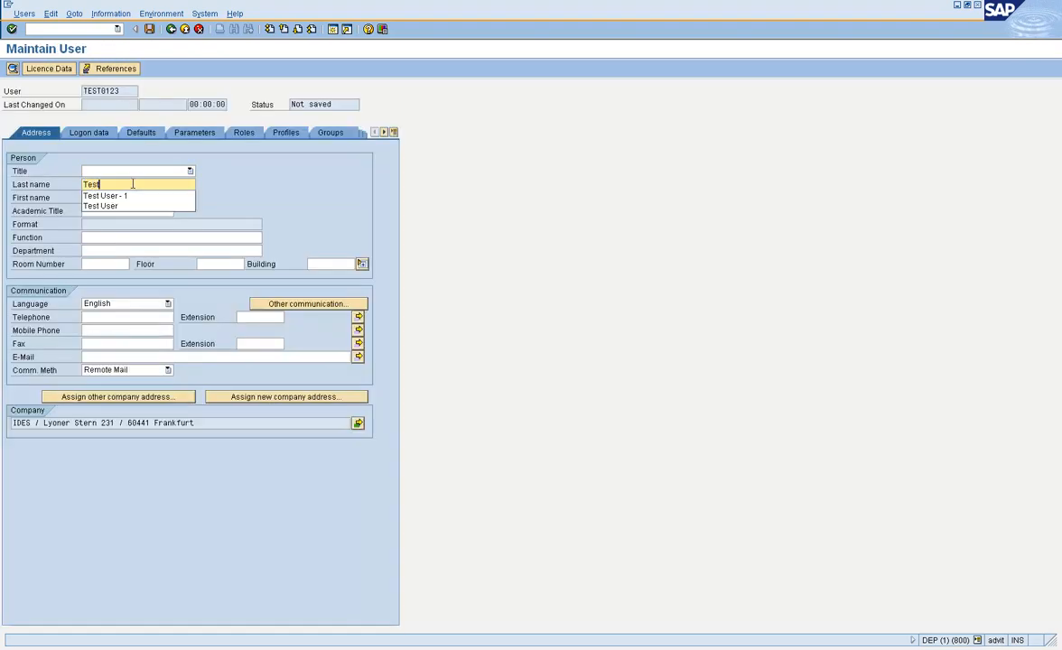
click(116, 196)
Step: Try to set an initial password with its repetition in the logon data of TEST0123
click(93, 133)
click(140, 197)
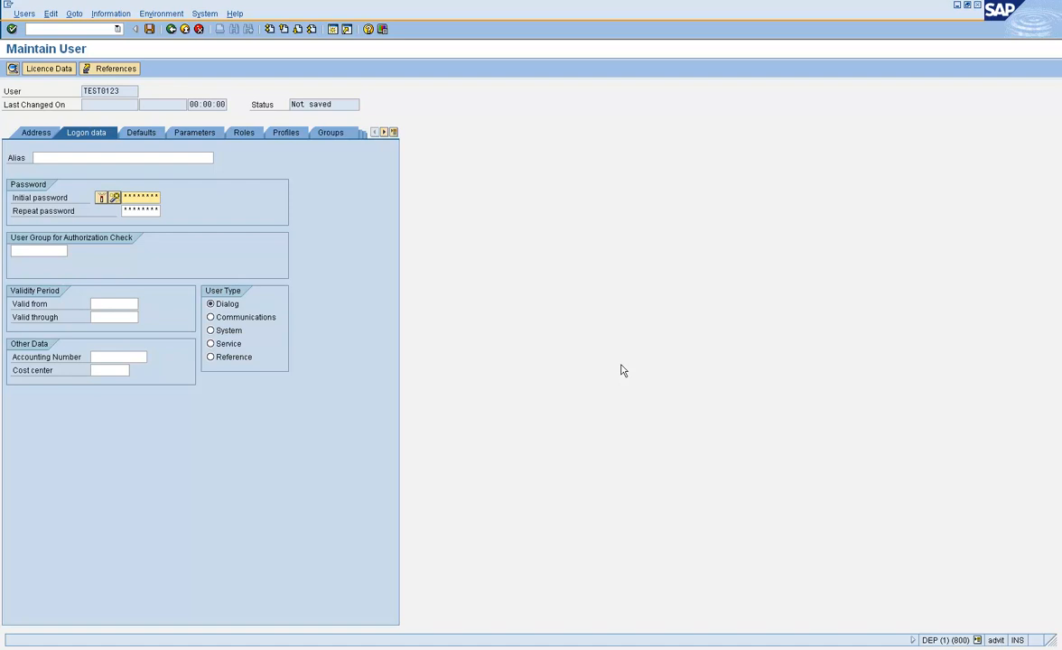
key(Tab)
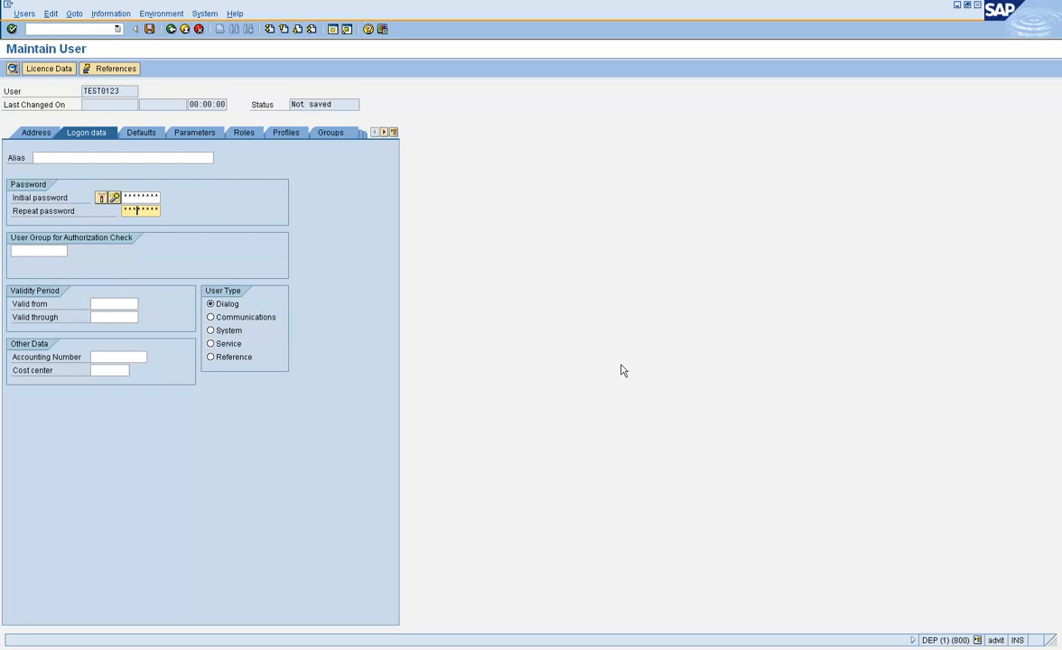
key(Return)
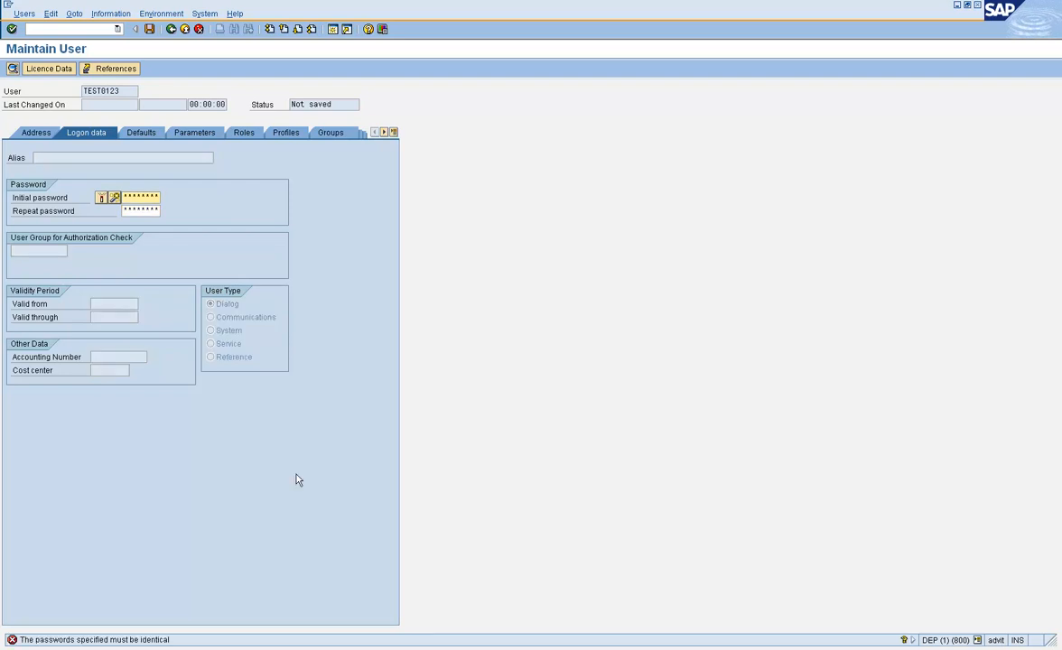
Step: Re-enter the initial password and its repetition for TEST0123 and submit them for checking
click(115, 198)
click(134, 195)
key(Tab)
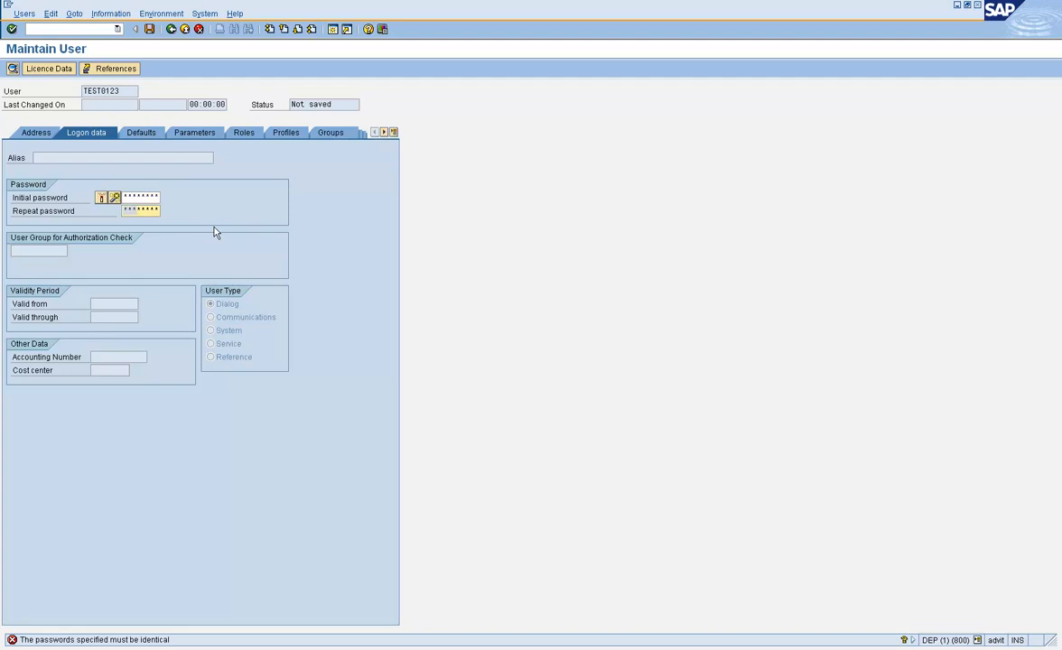
key(Return)
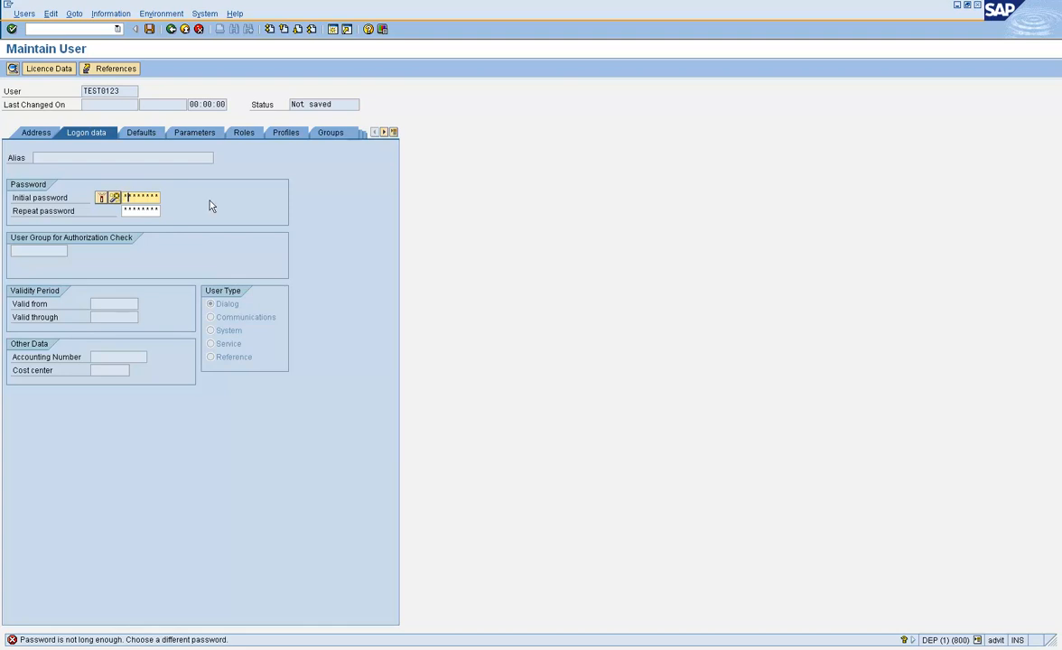
Step: Try a longer initial password without digits, with its matching repetition, in the logon data of TEST0123
key(Right)
key(Right)
key(Tab)
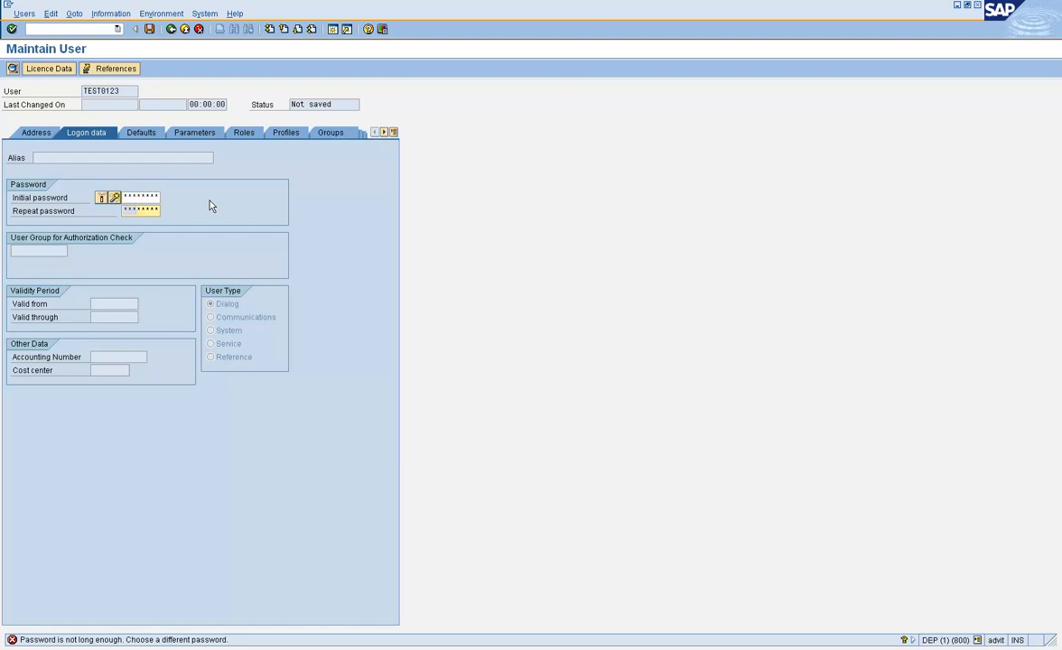
text(*******)
key(BackSpace)
key(BackSpace)
key(BackSpace)
key(BackSpace)
key(BackSpace)
key(BackSpace)
key(BackSpace)
text(******)
key(Return)
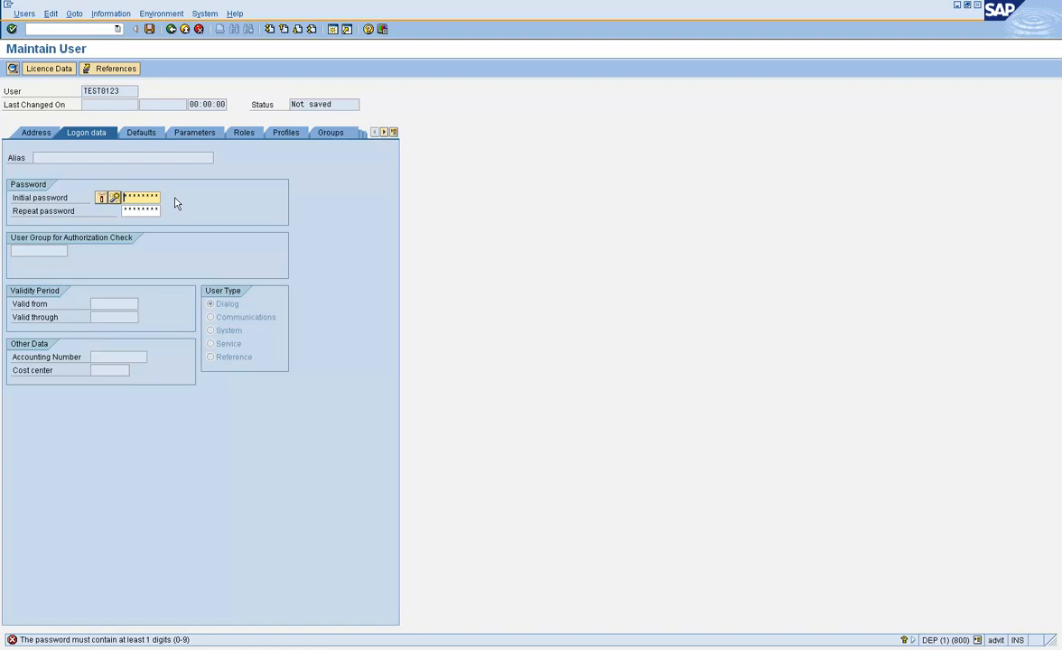
Step: Set an initial password with at least one digit for TEST0123, repeat it and submit both entries
key(Right)
key(Right)
key(Right)
key(Right)
key(Right)
key(Right)
key(Right)
key(Right)
key(Tab)
key(Right)
key(Right)
key(Right)
key(Right)
key(Right)
key(Right)
key(Right)
key(Return)
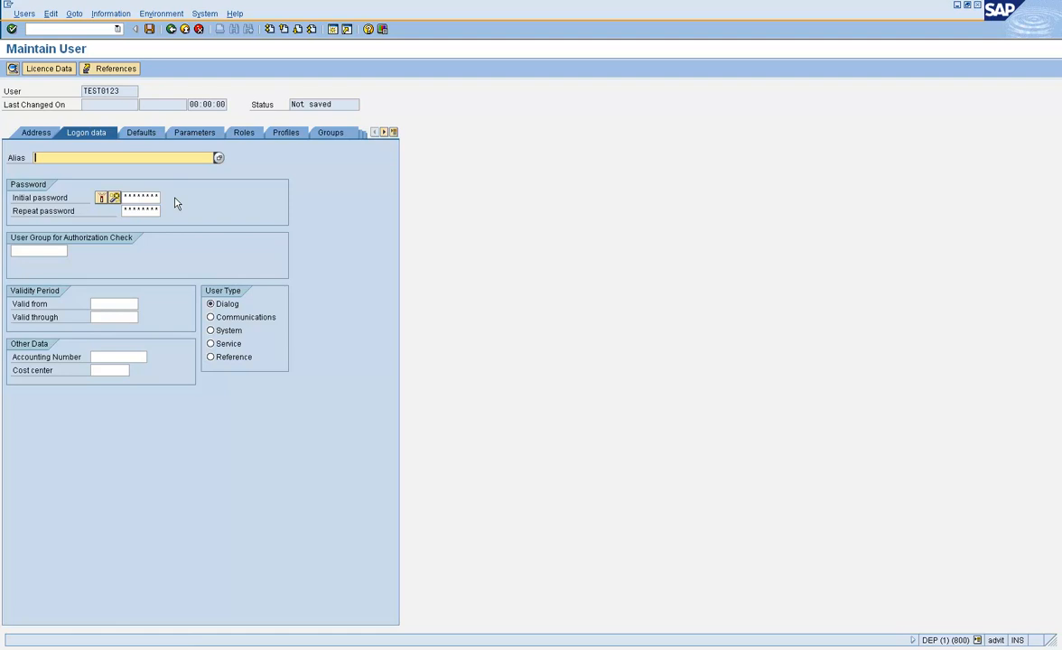
Step: Assign the profile SAP_ALL to TEST0123 and save the user
click(283, 133)
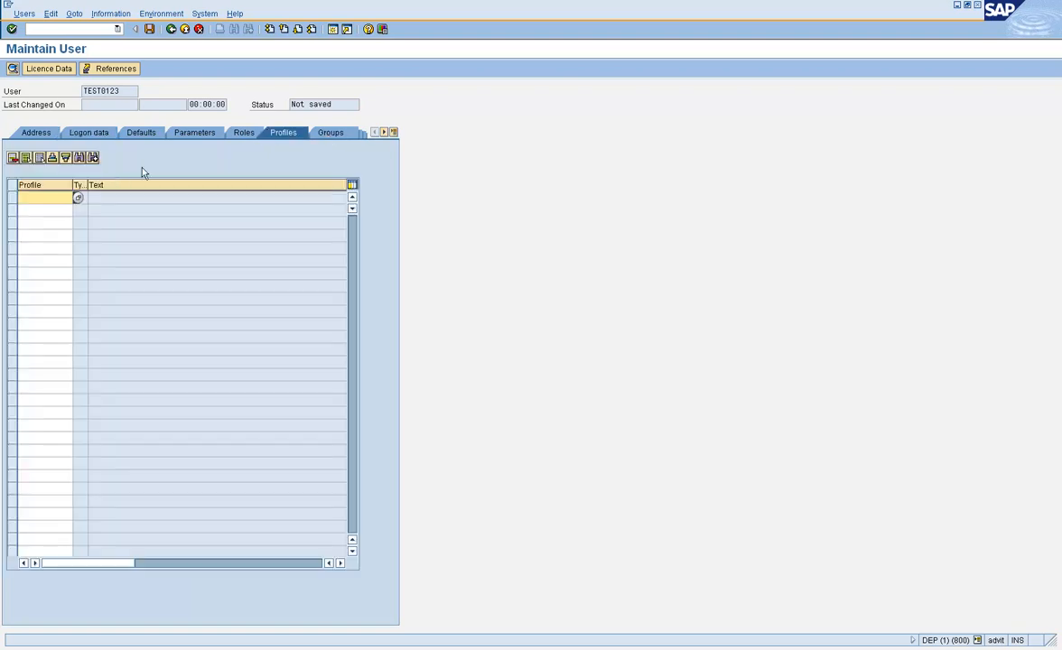
click(64, 195)
text(SAP_ALL)
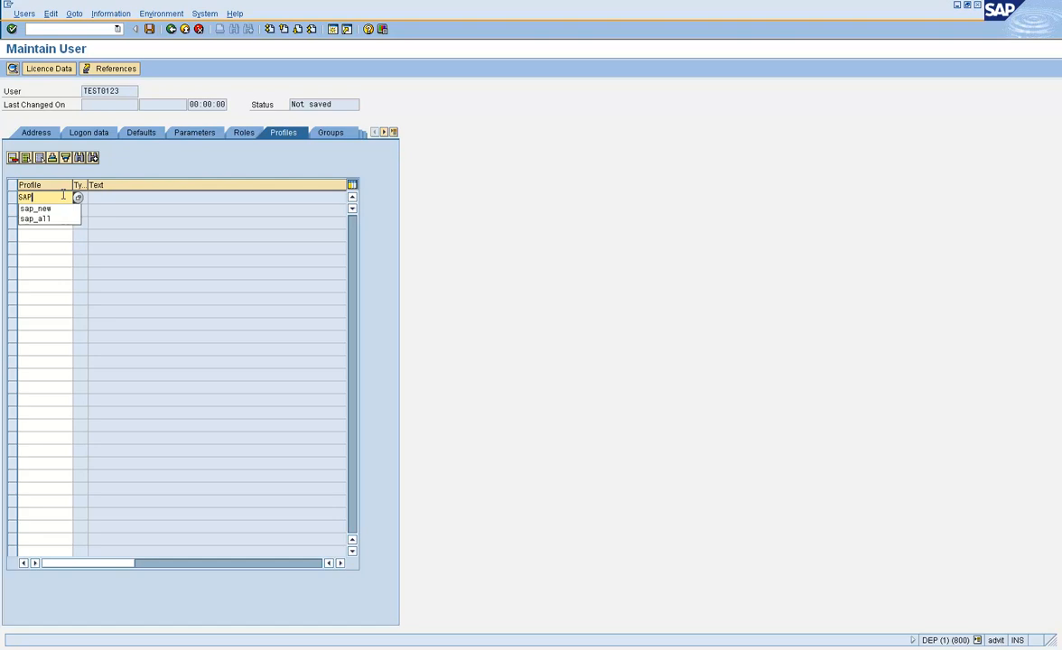
key(Return)
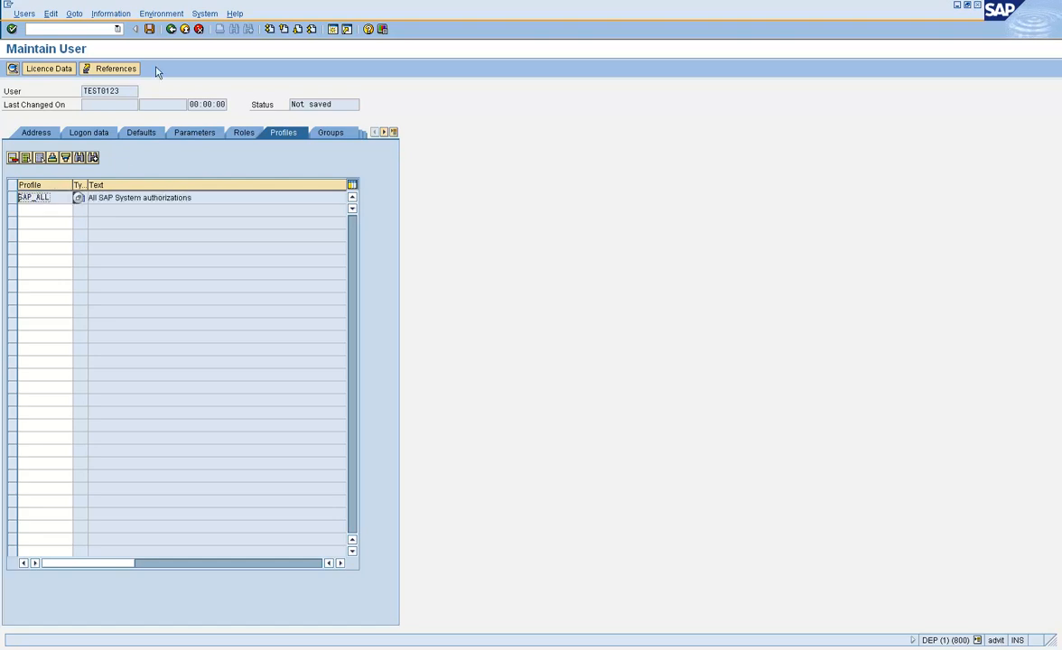
click(149, 30)
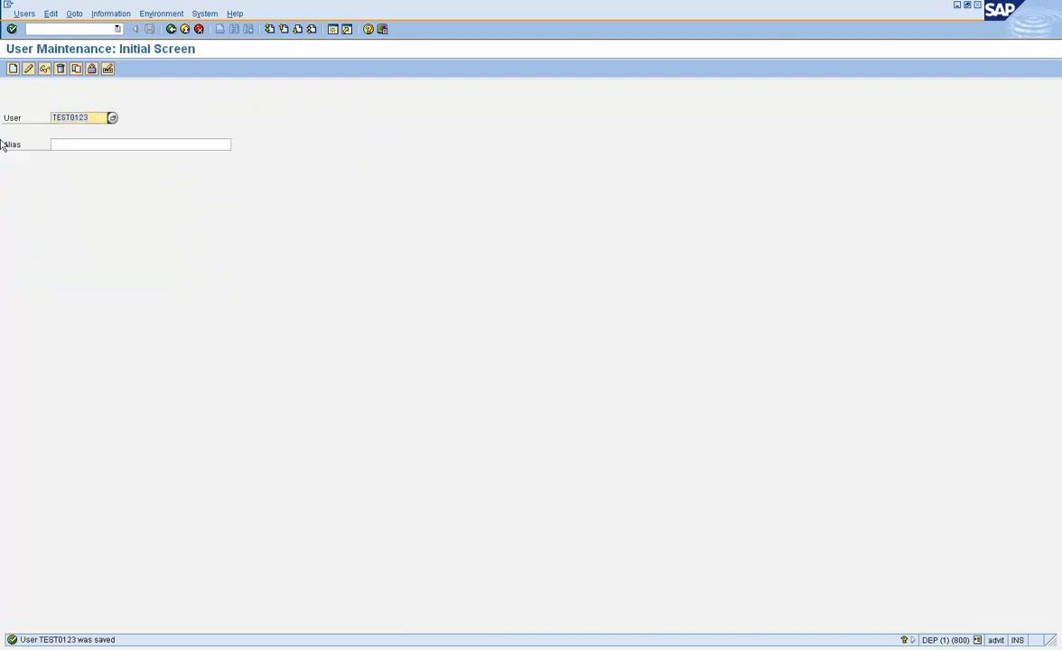
Step: Open a new DEP connection from SAP Logon and log on as TEST0123 with the initial password
click(375, 649)
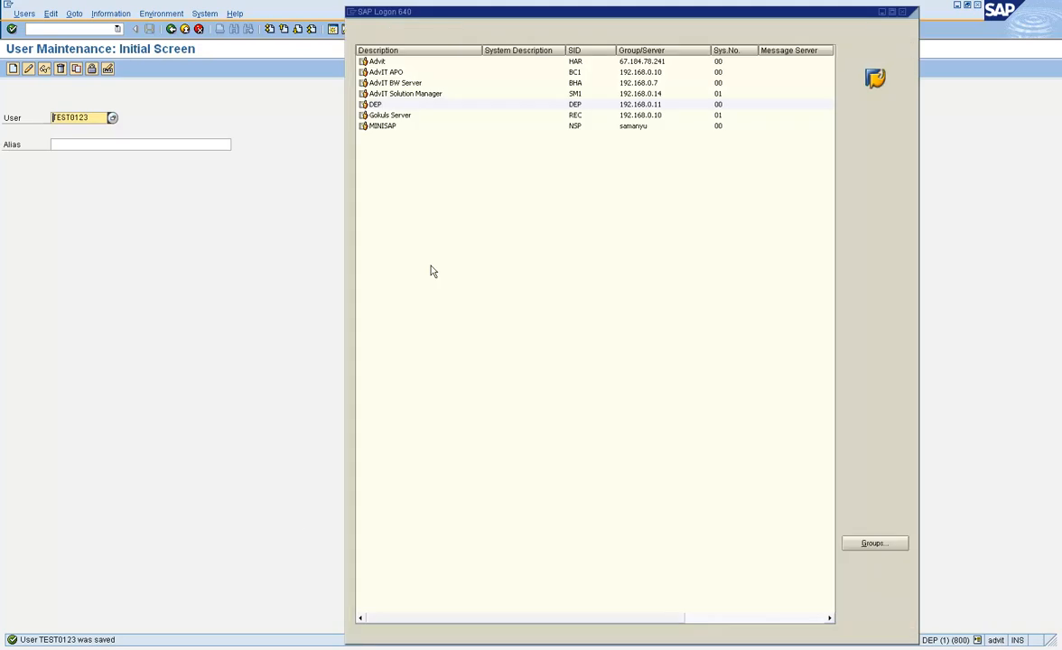
double_click(407, 106)
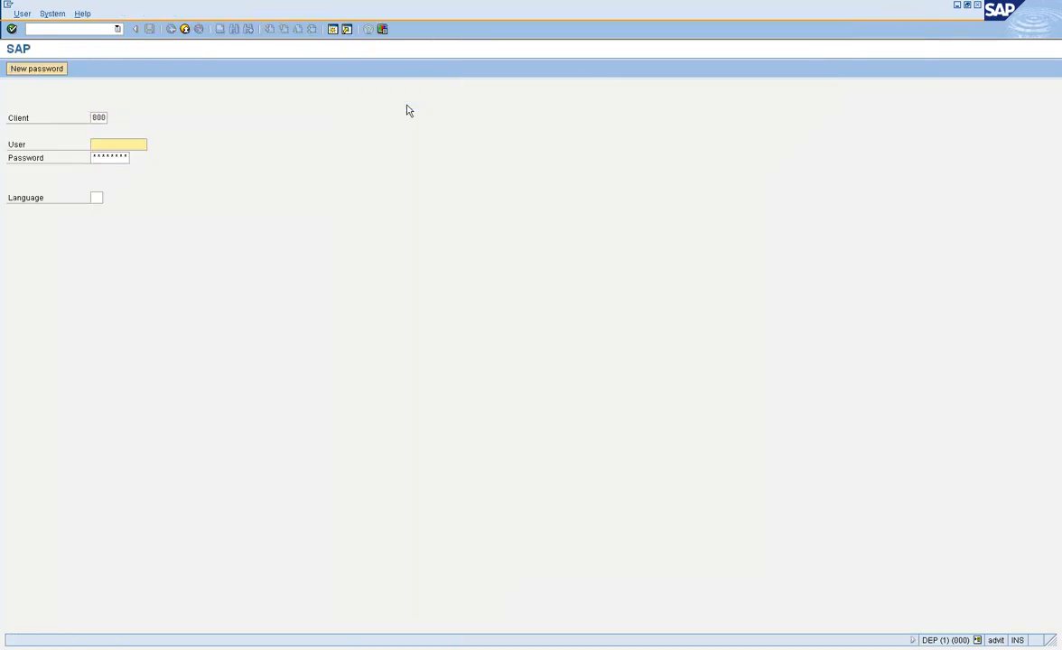
text(TEST0123)
key(Tab)
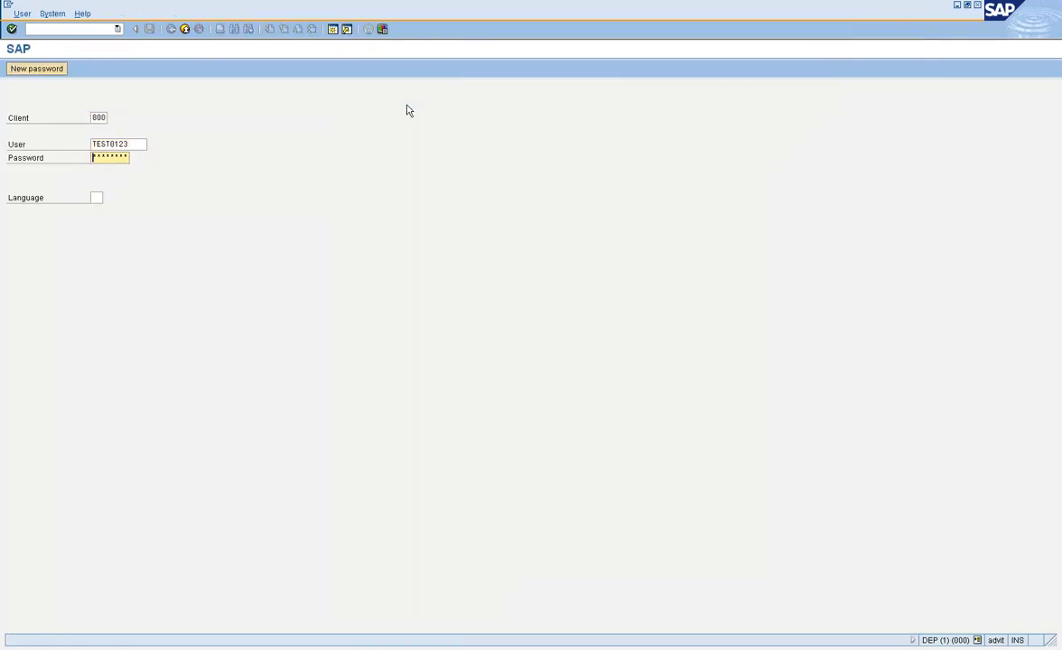
text(********)
key(Return)
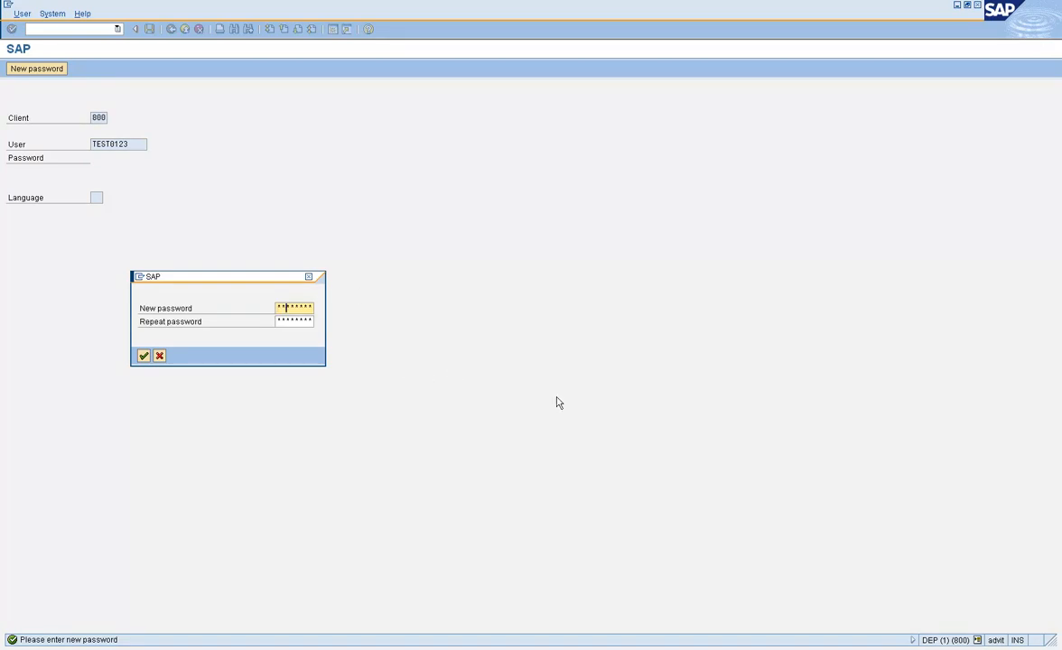
Step: Try to replace the initial password at first logon with a short new password and its repetition, closing the error message
key(Tab)
text(****)
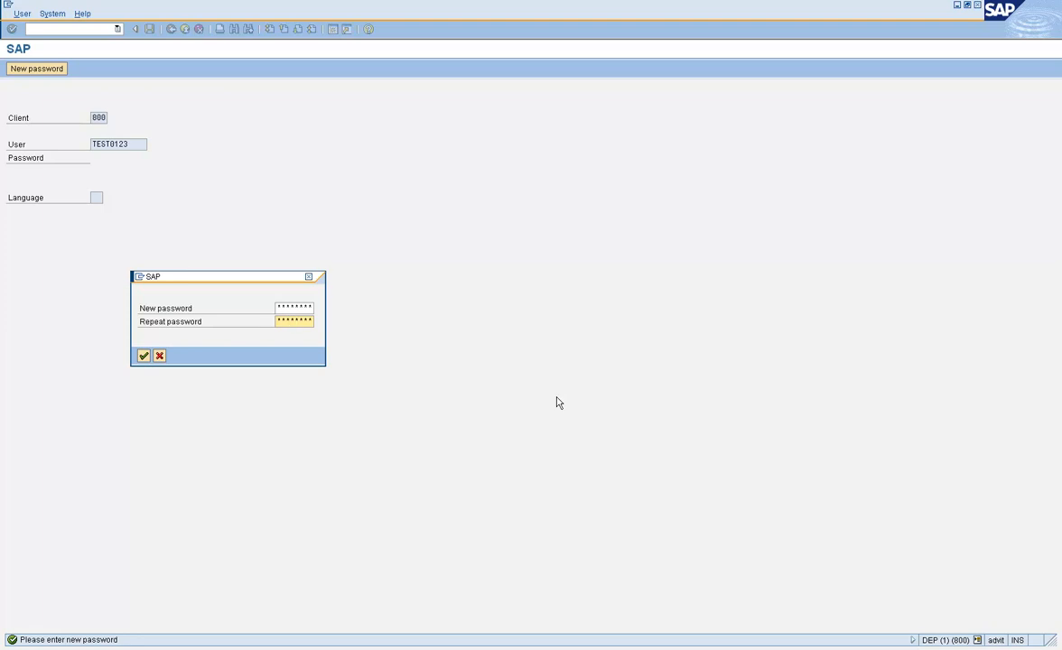
key(Return)
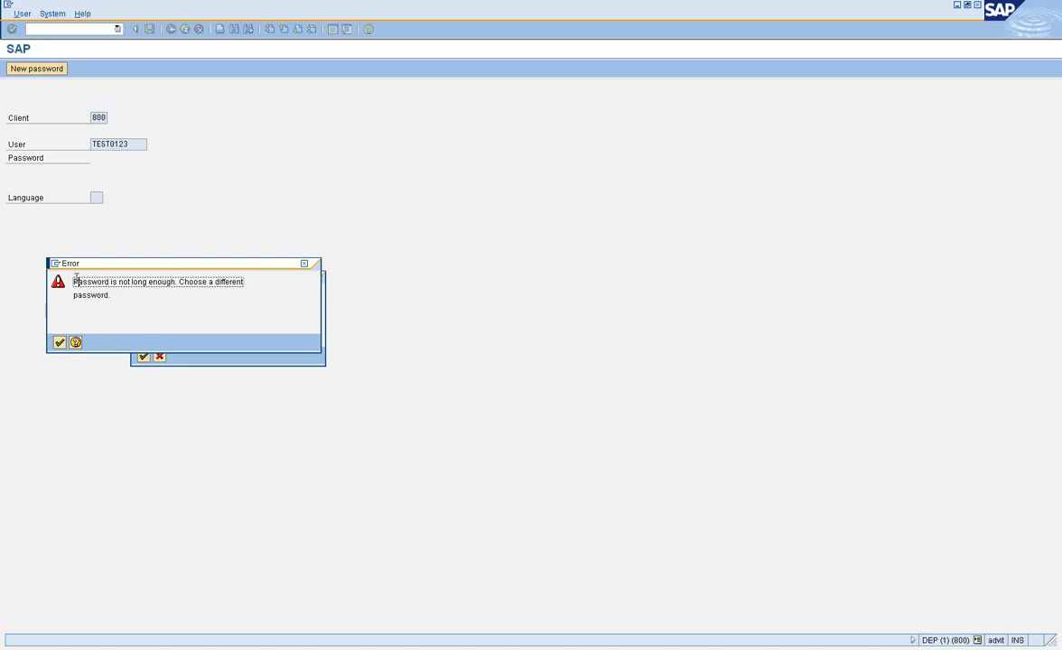
drag(75, 281, 138, 295)
click(60, 343)
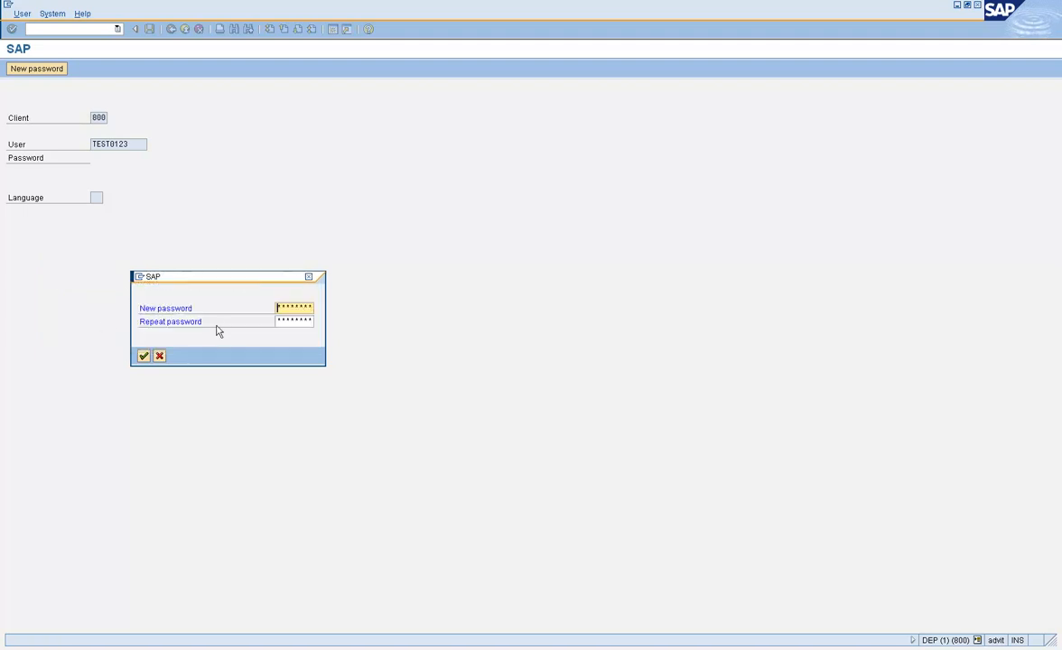
Step: Try a longer new password without digits and its repetition, declining the auto-logout error details and closing the password error
text(*****)
key(Tab)
text(********)
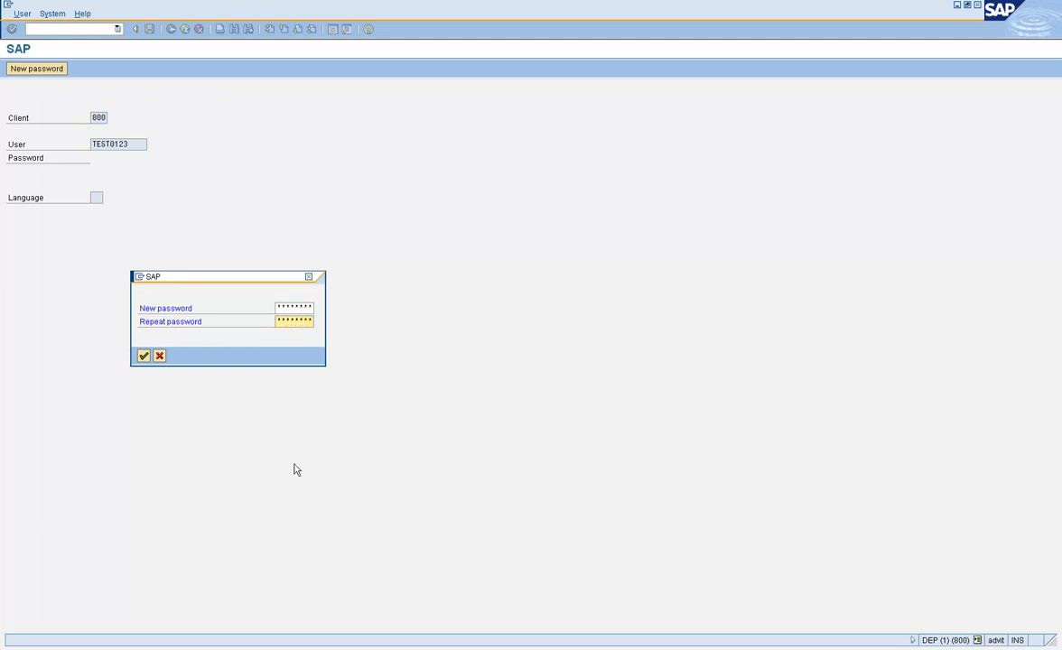
click(144, 356)
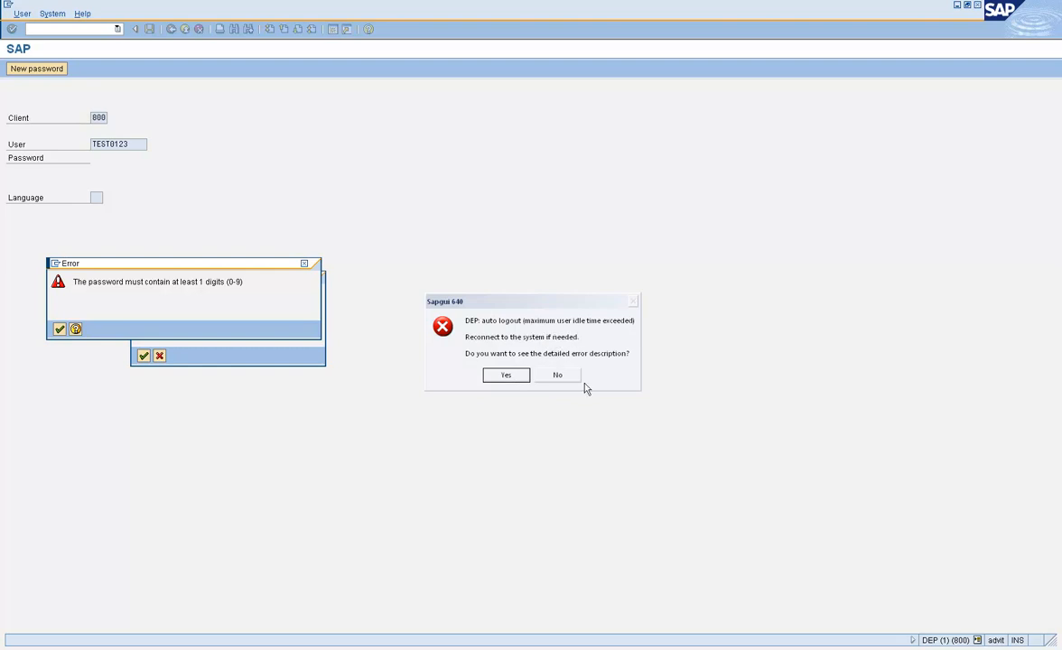
click(560, 377)
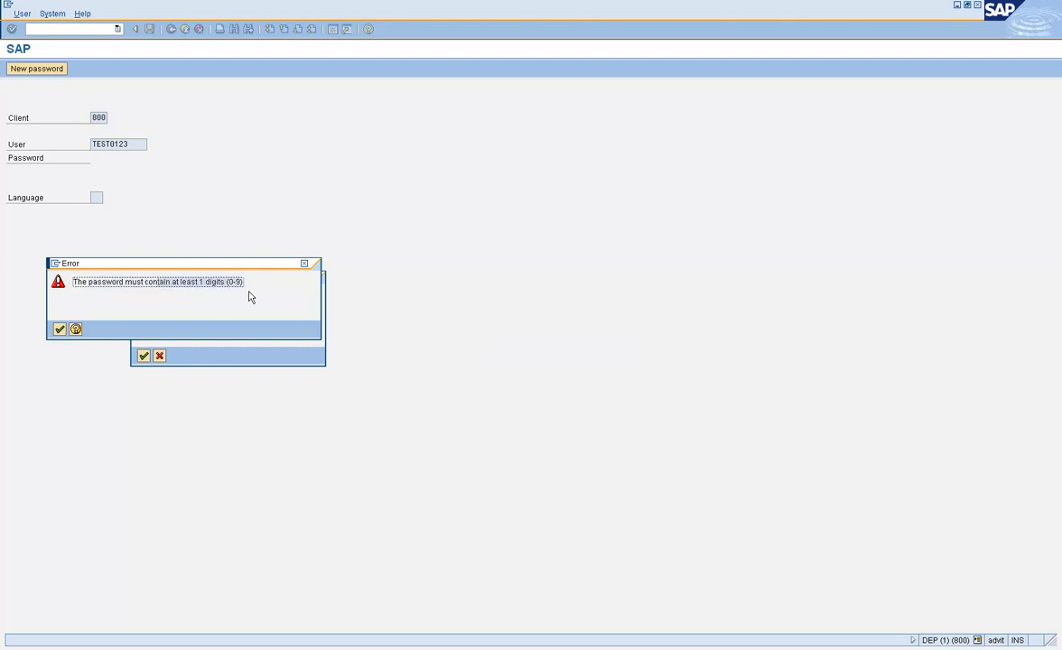
click(58, 330)
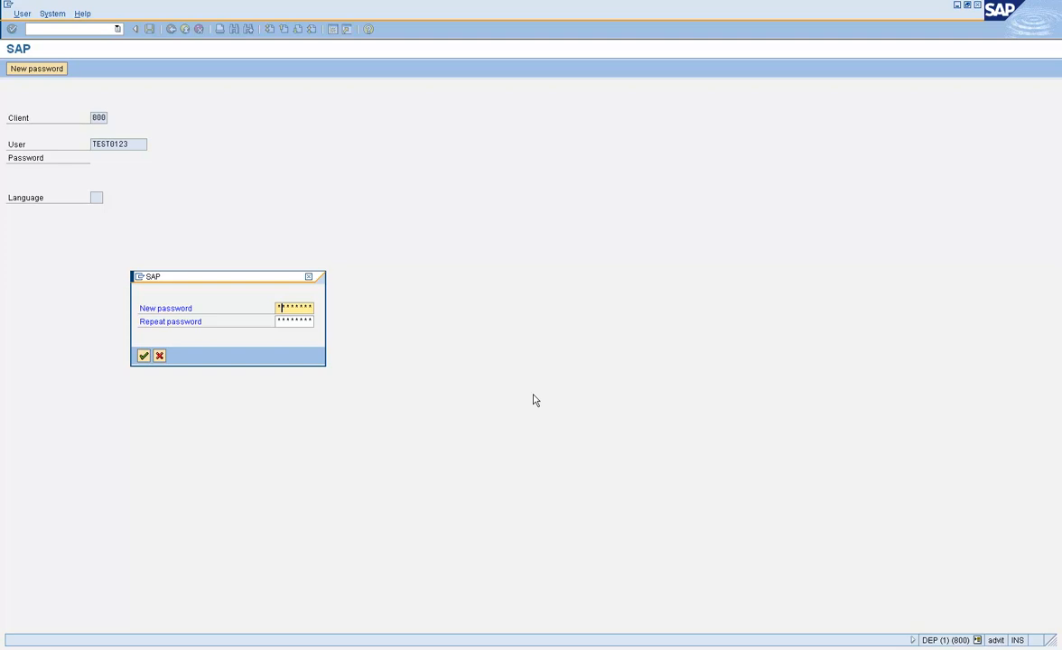
Step: Enter a new password with at least one digit for TEST0123, repeat it and confirm the change
key(Right)
key(Left)
key(Left)
key(Left)
key(Right)
key(Right)
key(Right)
key(Tab)
key(Right)
key(Right)
key(Right)
key(Right)
key(Right)
key(Right)
key(Right)
key(Right)
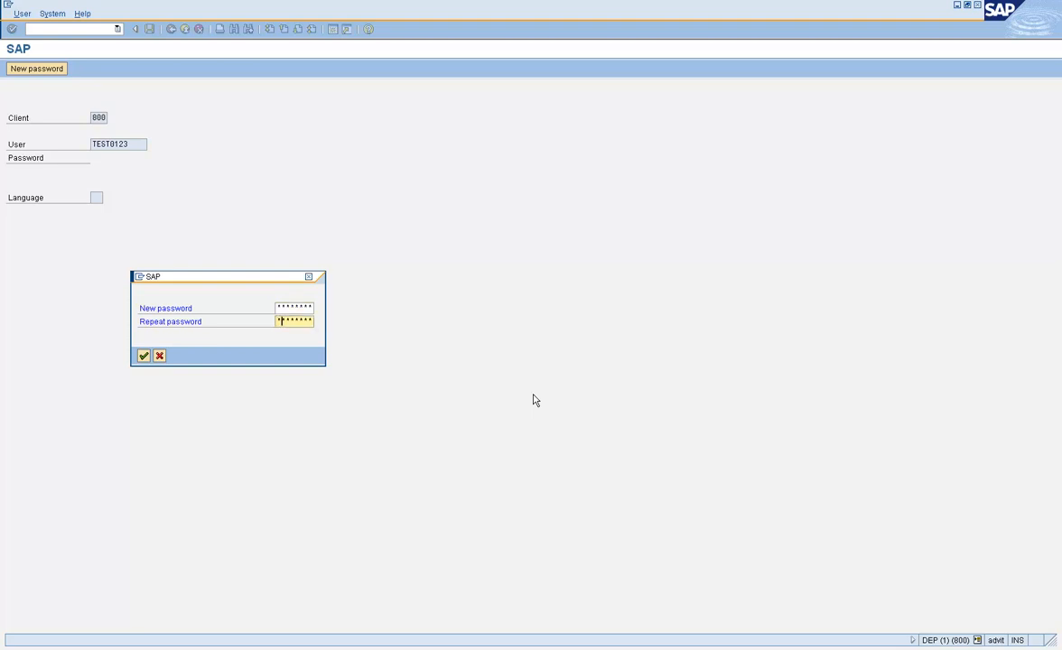
key(Return)
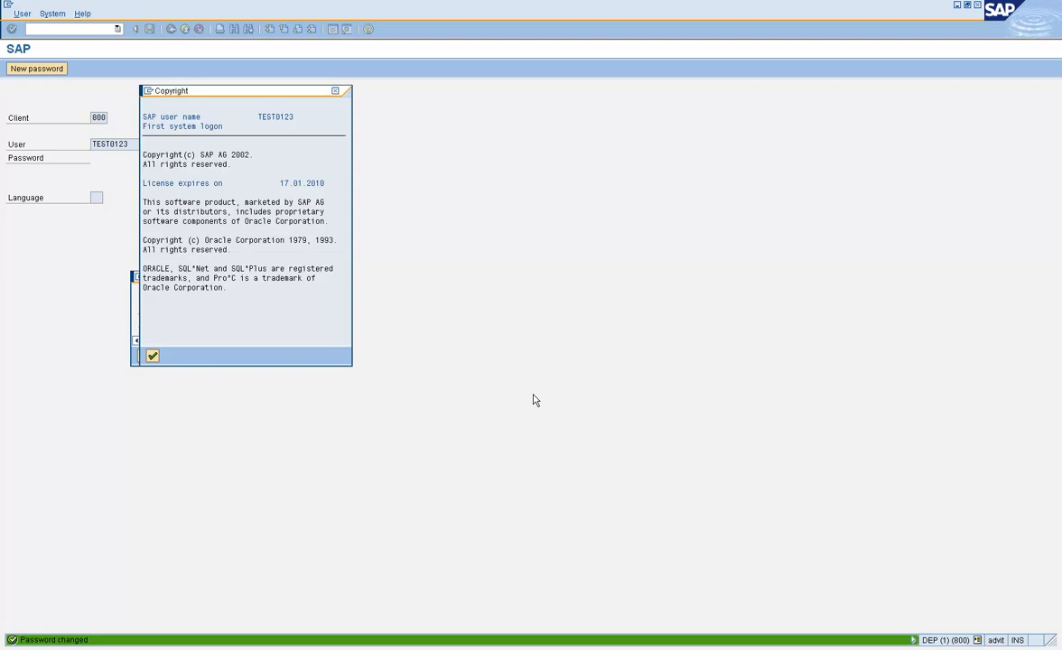
Step: Continue past the copyright notice, leave the TEST0123 session idle until auto logout and decline the detailed error description
key(Return)
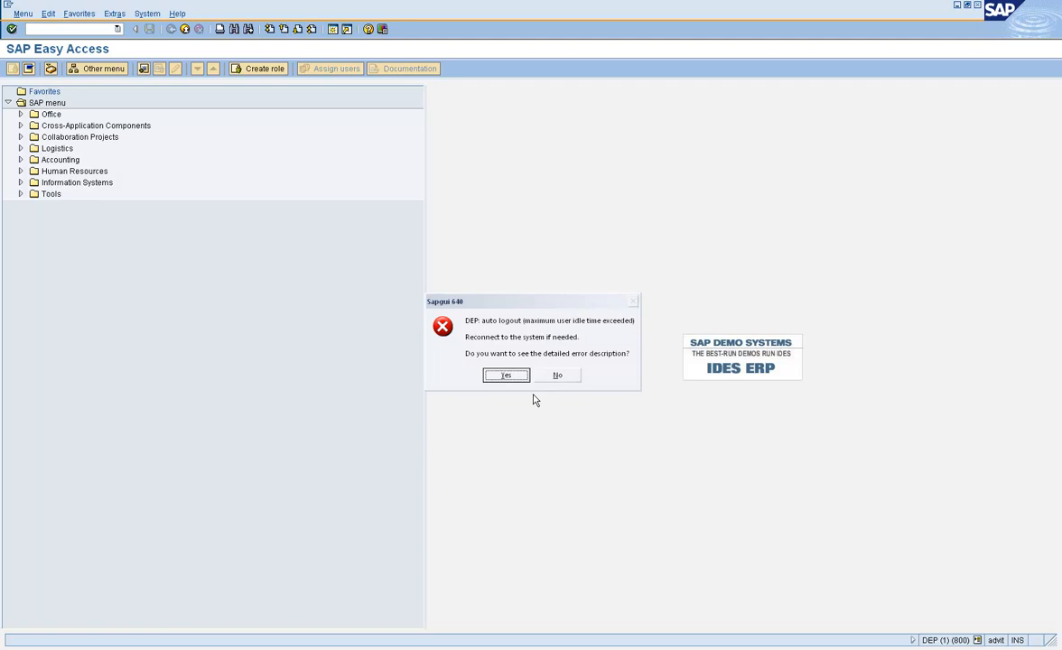
click(557, 375)
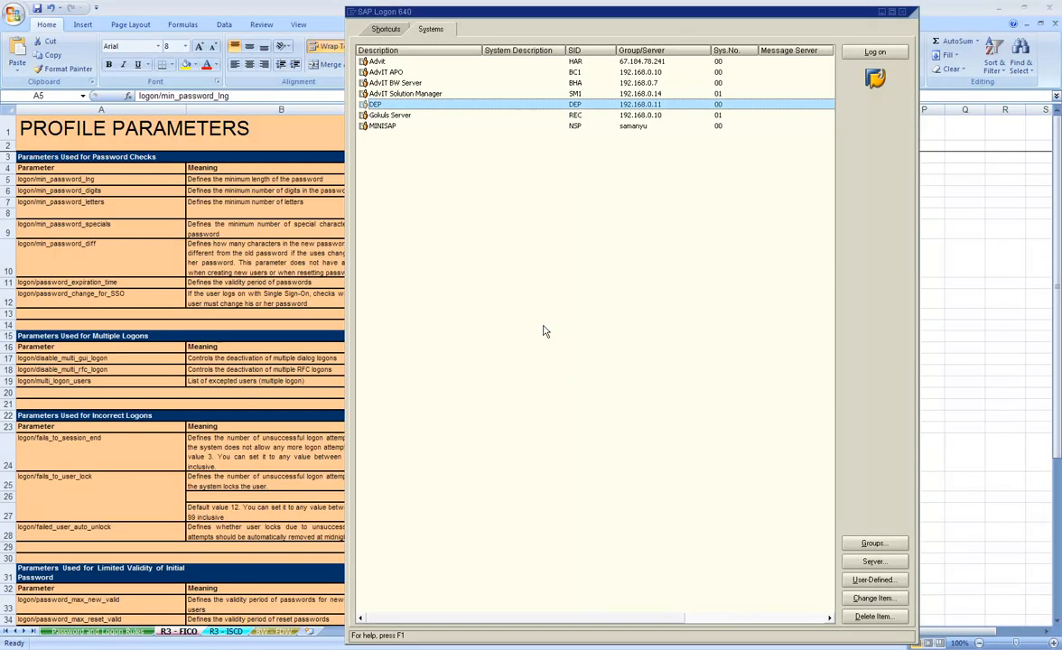